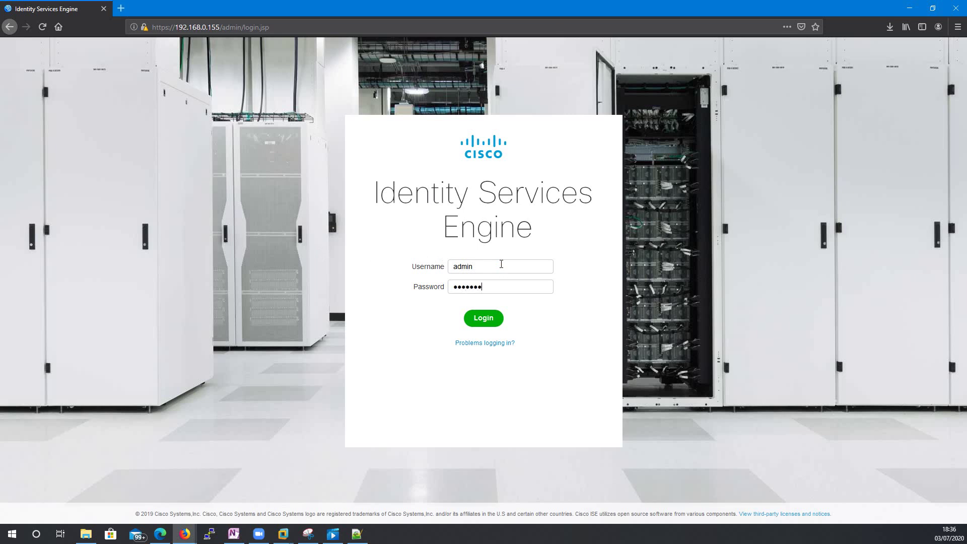
# - Sign in to the ISE admin portal, correcting the password after the invalid-login error
pyautogui.press('Return')
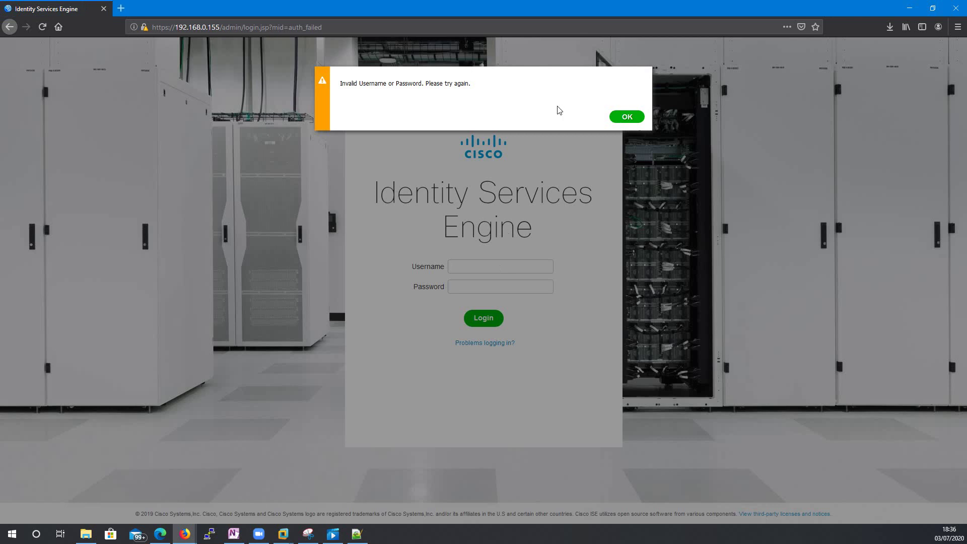
pyautogui.click(610, 117)
pyautogui.click(472, 265)
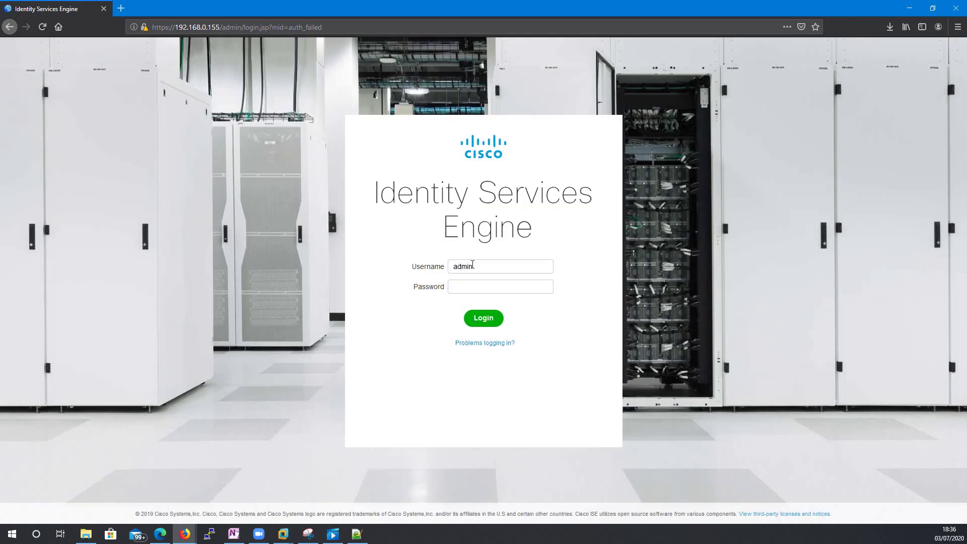
pyautogui.press('BackSpace')
pyautogui.press('Return')
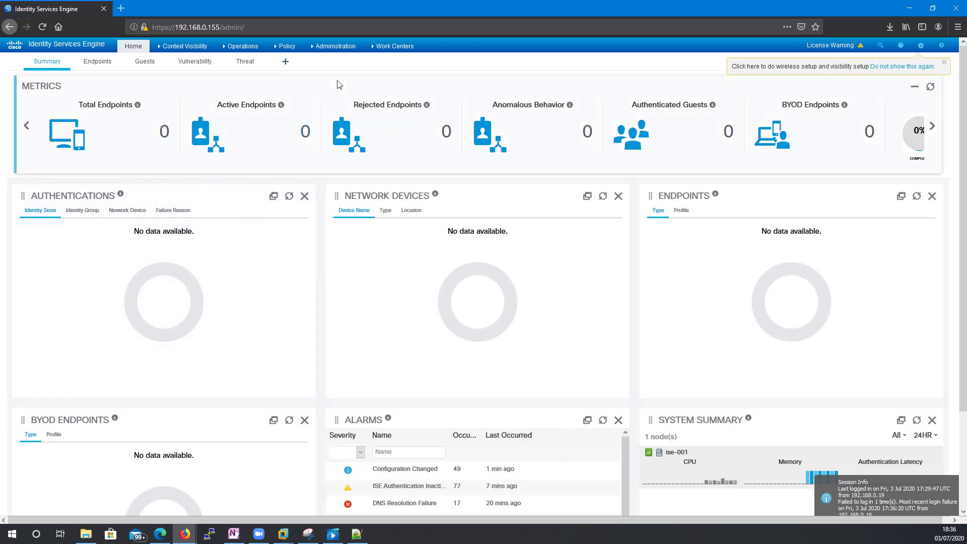
# - Open the AD-Server join point under External Identity Sources and select node ise-001.lab.com
pyautogui.moveTo(322, 45)
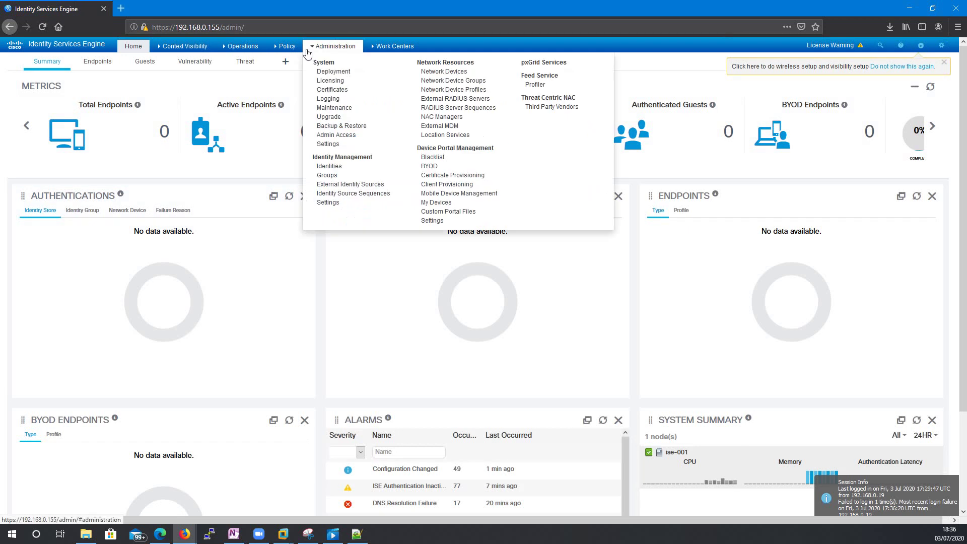
pyautogui.moveTo(395, 46)
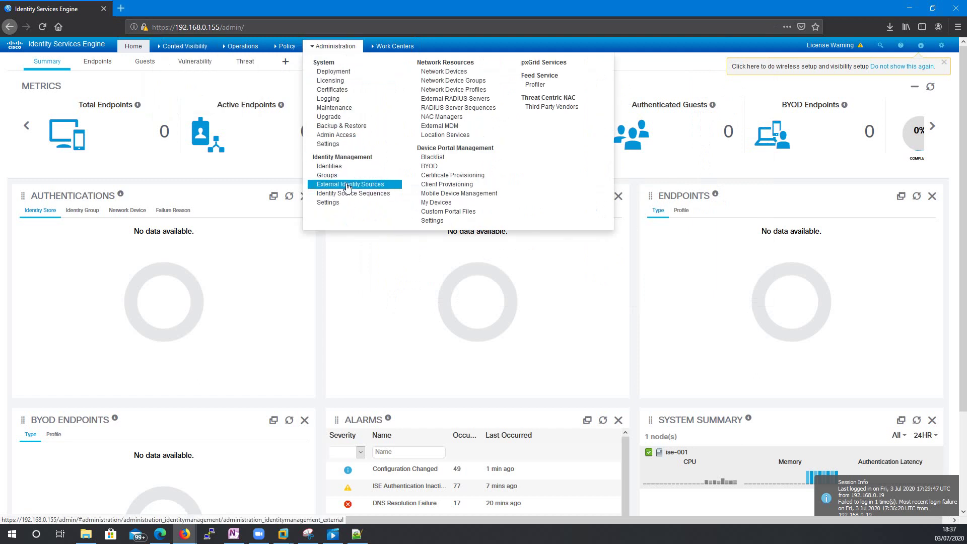
pyautogui.click(347, 185)
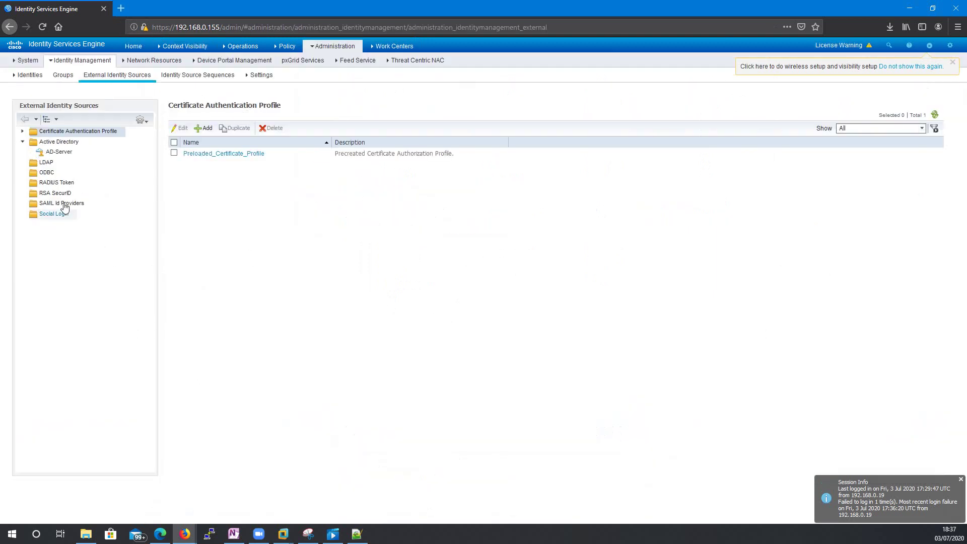
pyautogui.click(60, 151)
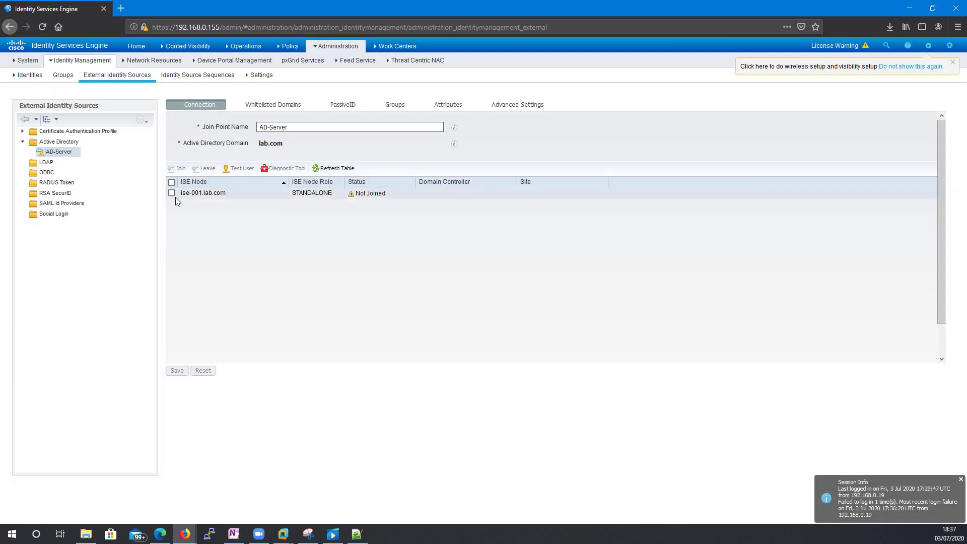
pyautogui.click(172, 192)
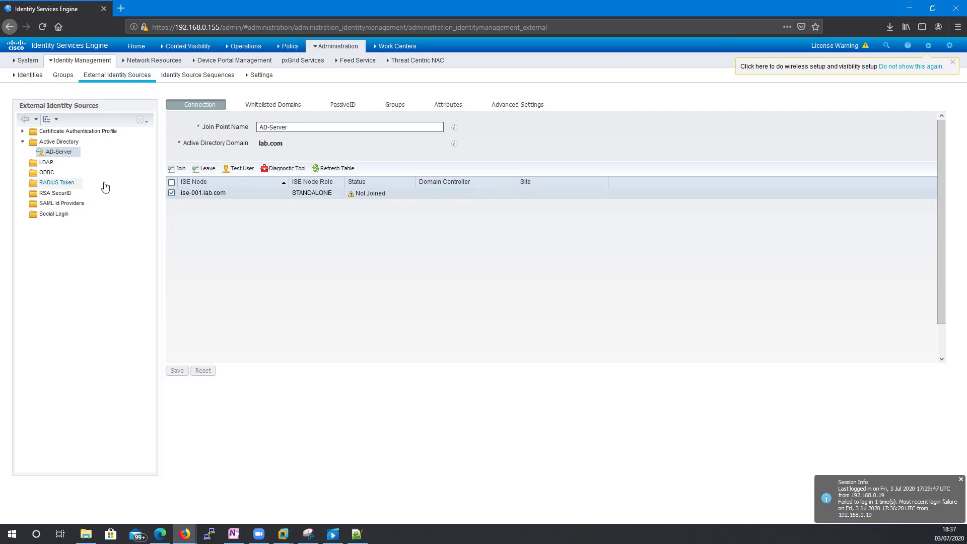
# - Return to the Active Directory join point list, then delete AD-Server and confirm
pyautogui.click(59, 142)
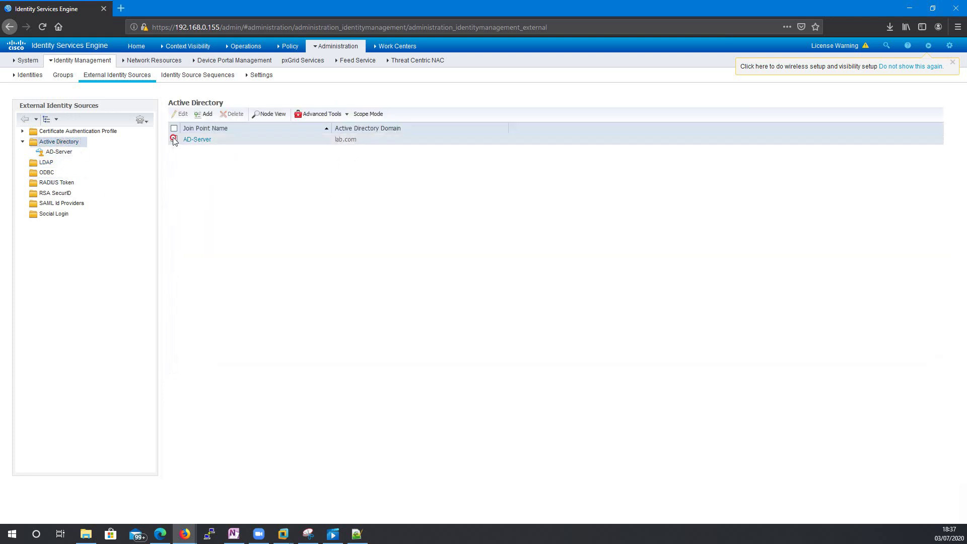
pyautogui.click(232, 113)
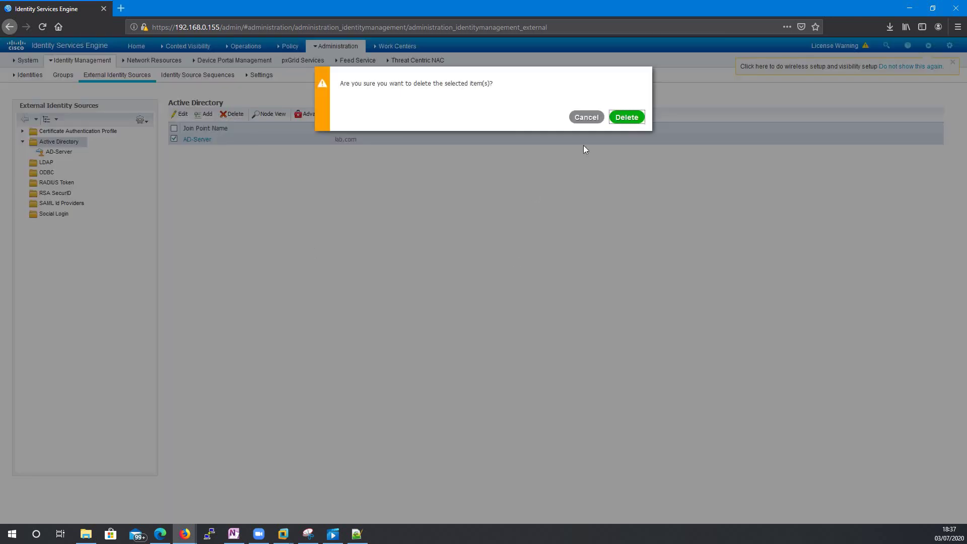
pyautogui.click(626, 116)
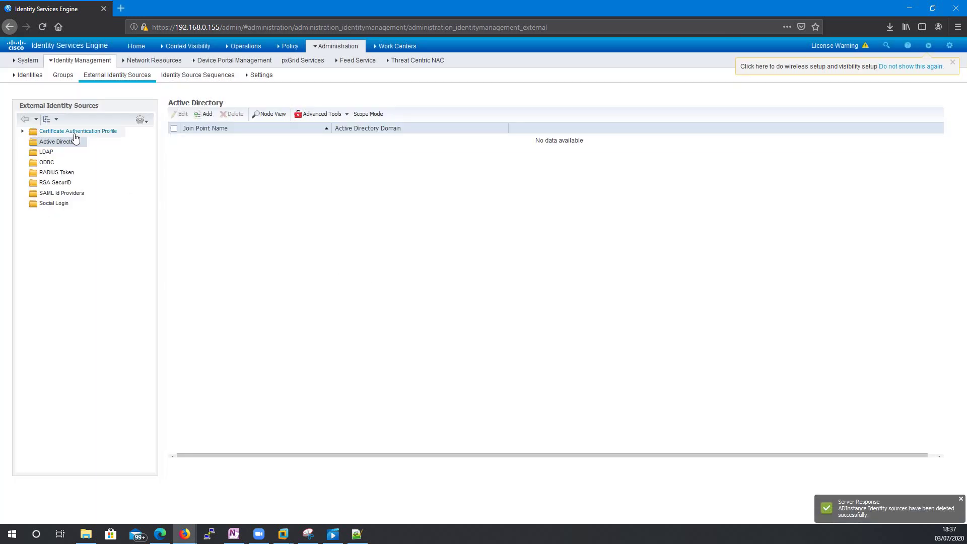
pyautogui.click(55, 141)
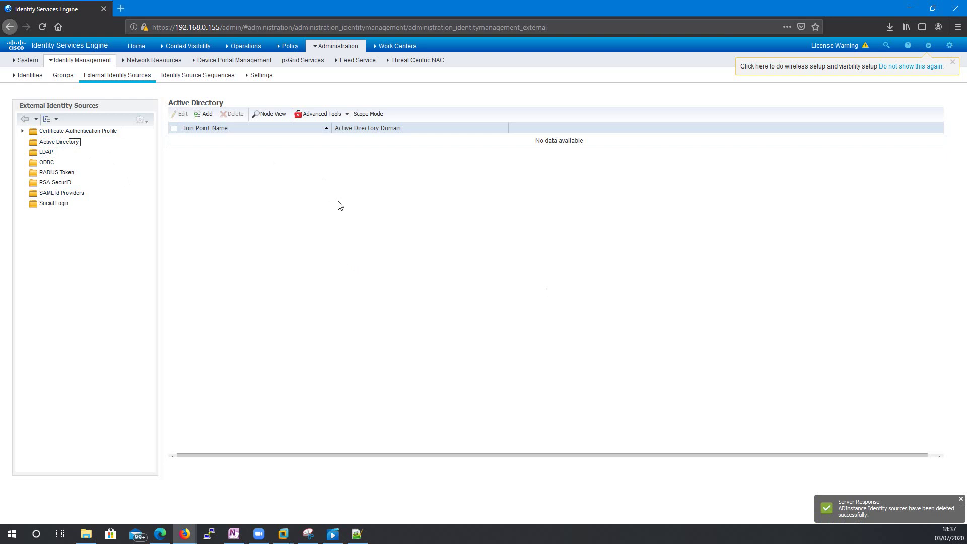
# - Add a new Active Directory join point named AD-Server
pyautogui.click(206, 113)
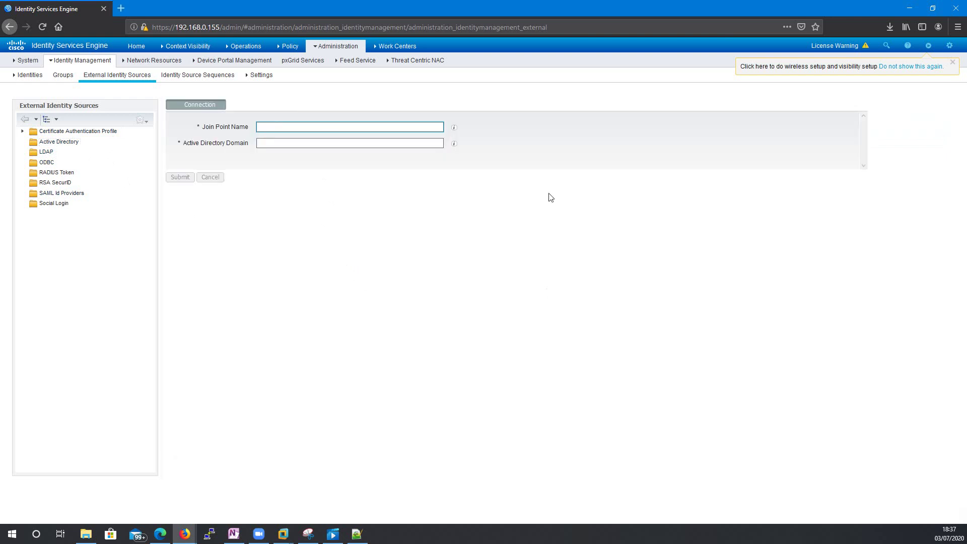
pyautogui.write('AD')
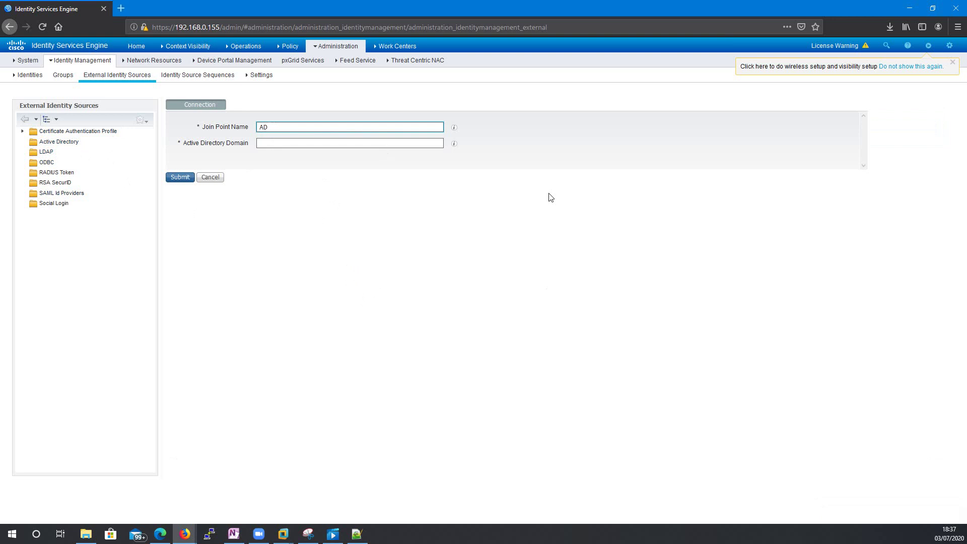
pyautogui.write('-Server')
pyautogui.press('Tab')
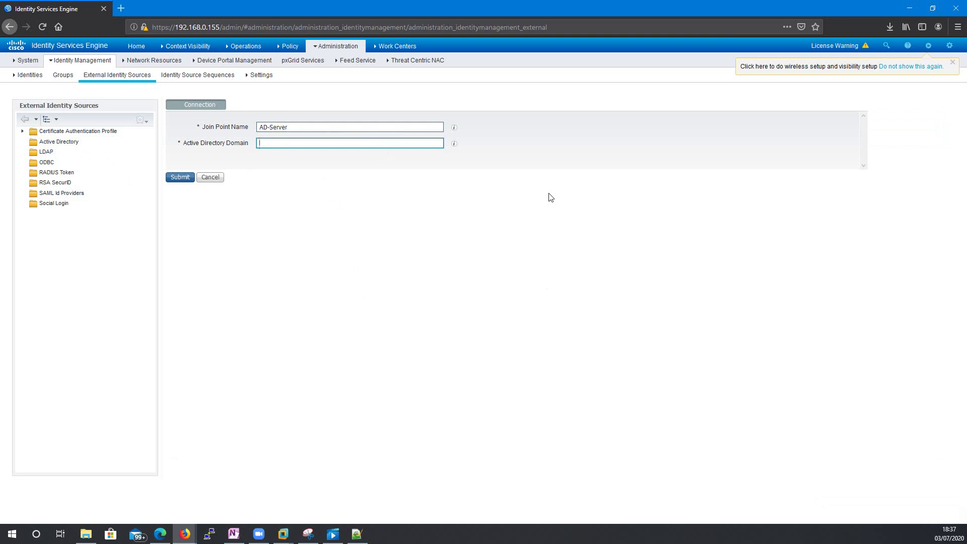
# - Set the join point's Active Directory domain to lab.com and submit it
pyautogui.click(283, 534)
pyautogui.click(384, 473)
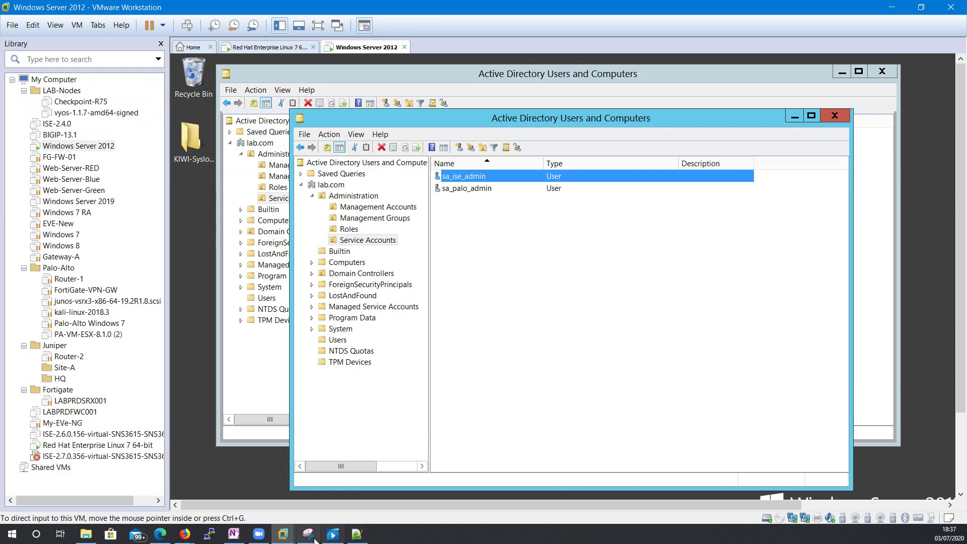
pyautogui.click(185, 534)
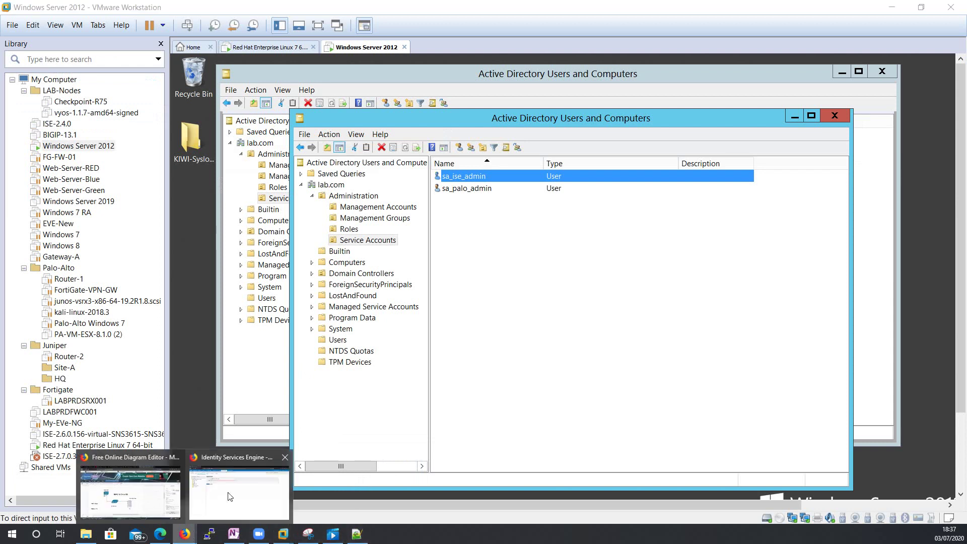
pyautogui.click(241, 498)
pyautogui.write('https://192.168.0.155/admin/#administration/administration_identitymanagement/administration_identitymanagement_external')
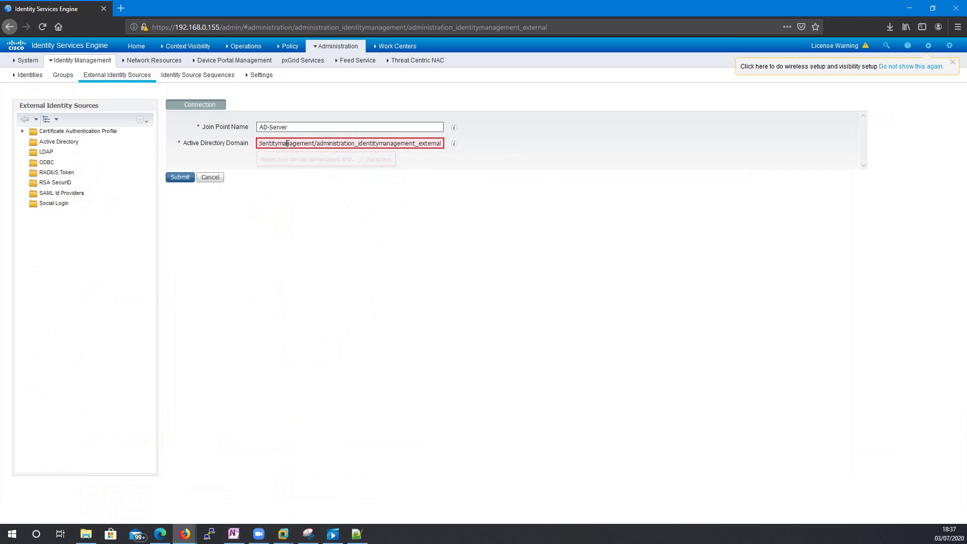
pyautogui.hotkey('ctrl', 'a')
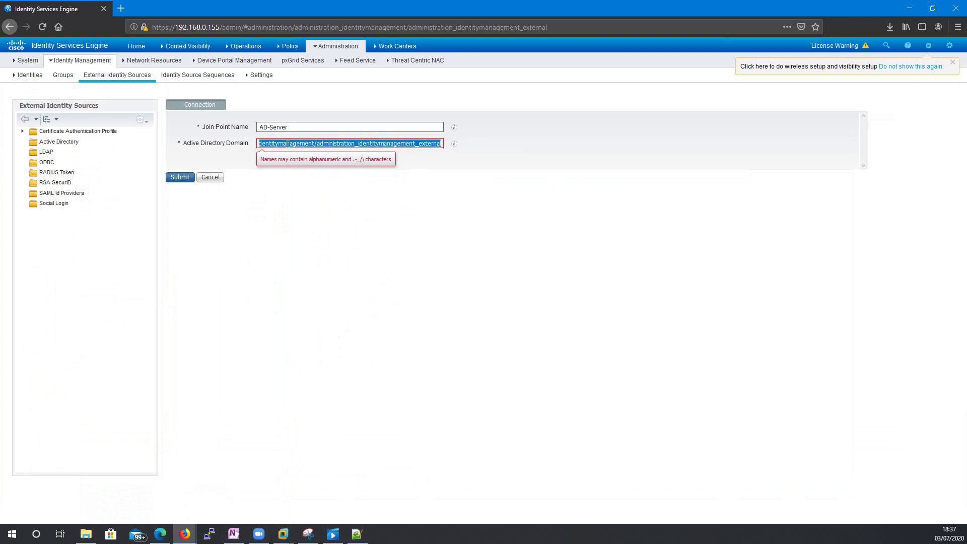
pyautogui.press('BackSpace')
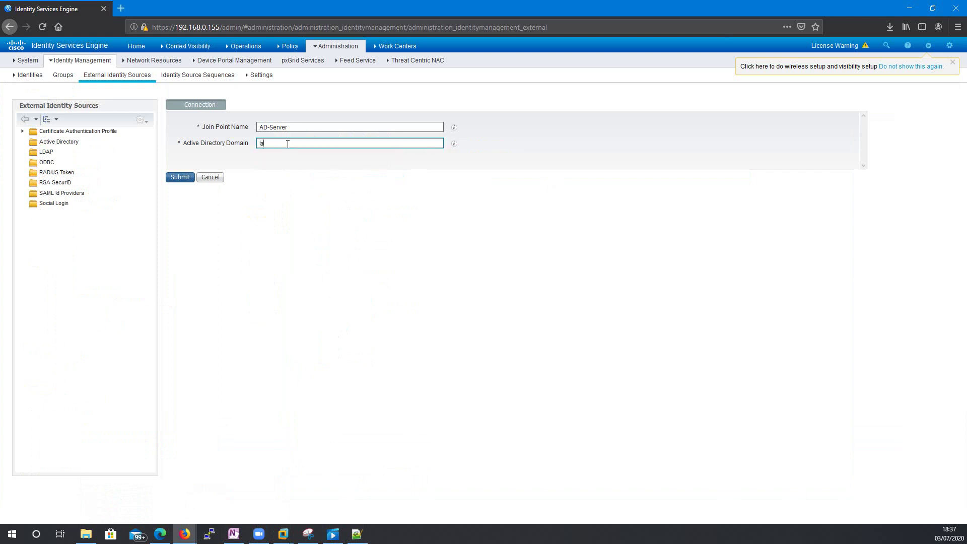
pyautogui.click(179, 177)
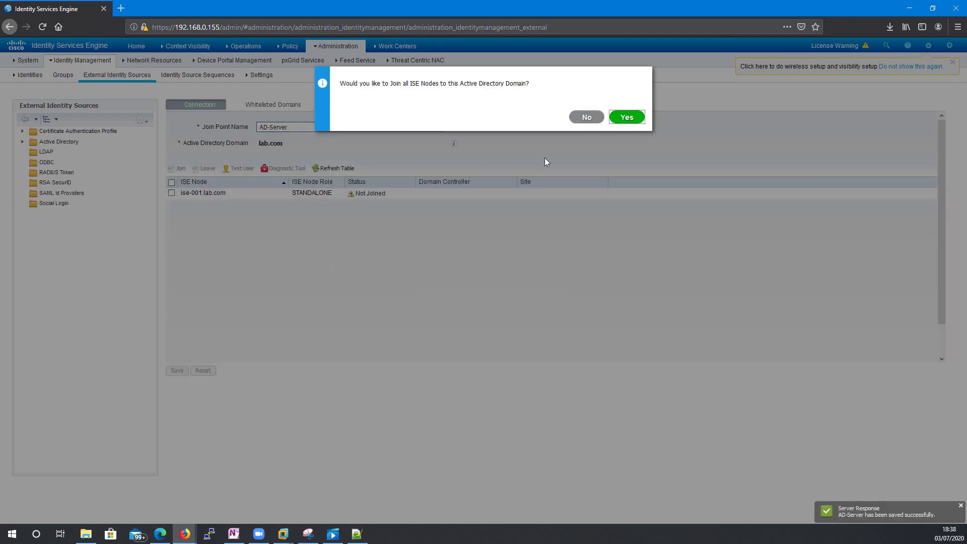
# - Agree to join all ISE nodes and look up the ISE service account in Active Directory Users
pyautogui.click(623, 117)
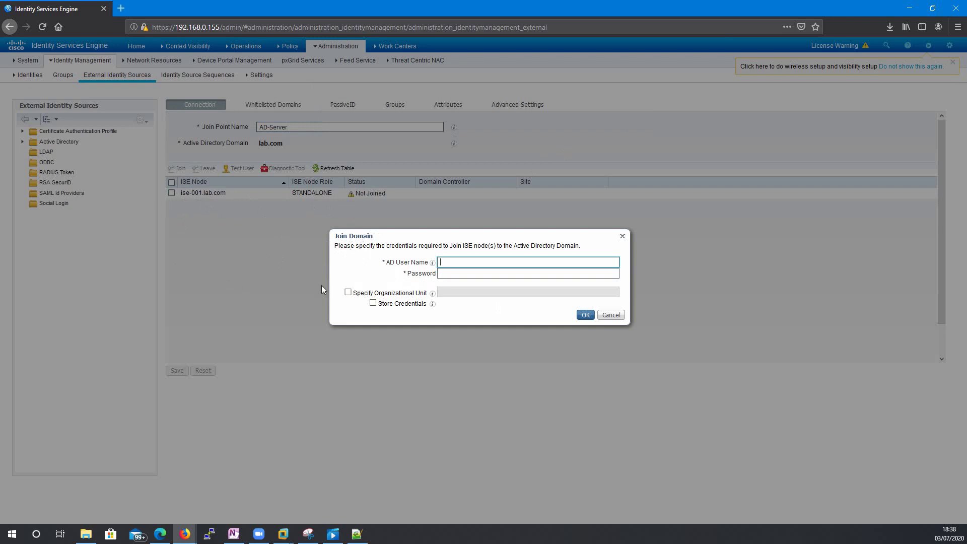
pyautogui.moveTo(284, 538)
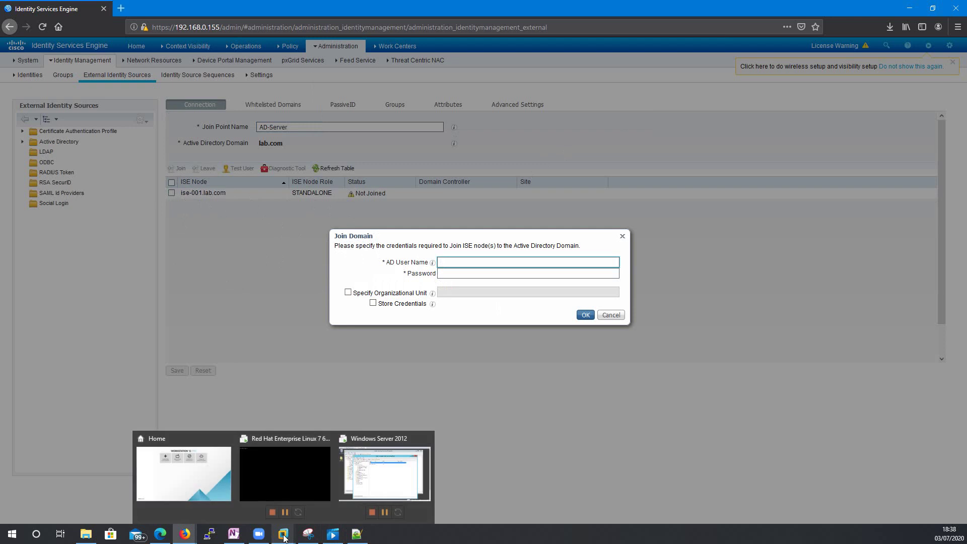
pyautogui.click(372, 488)
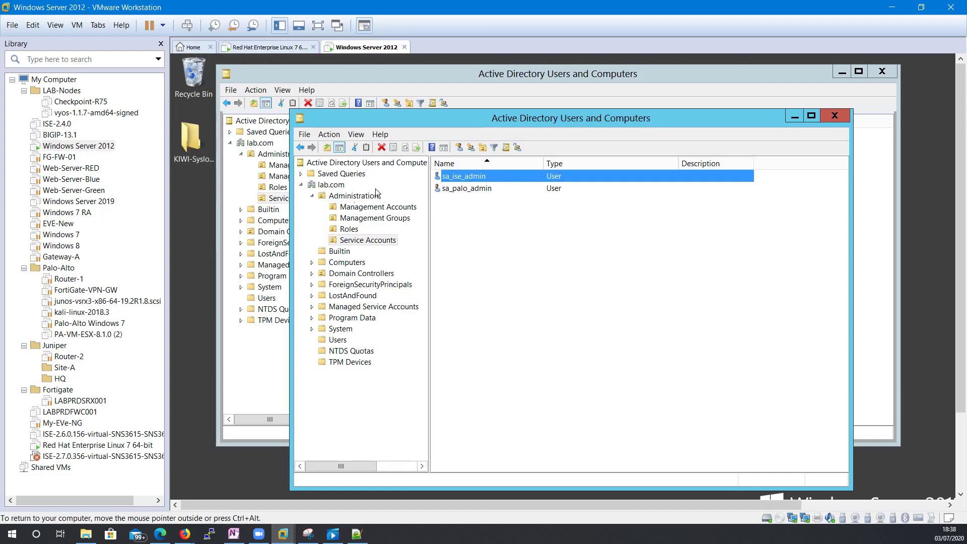
pyautogui.click(456, 180)
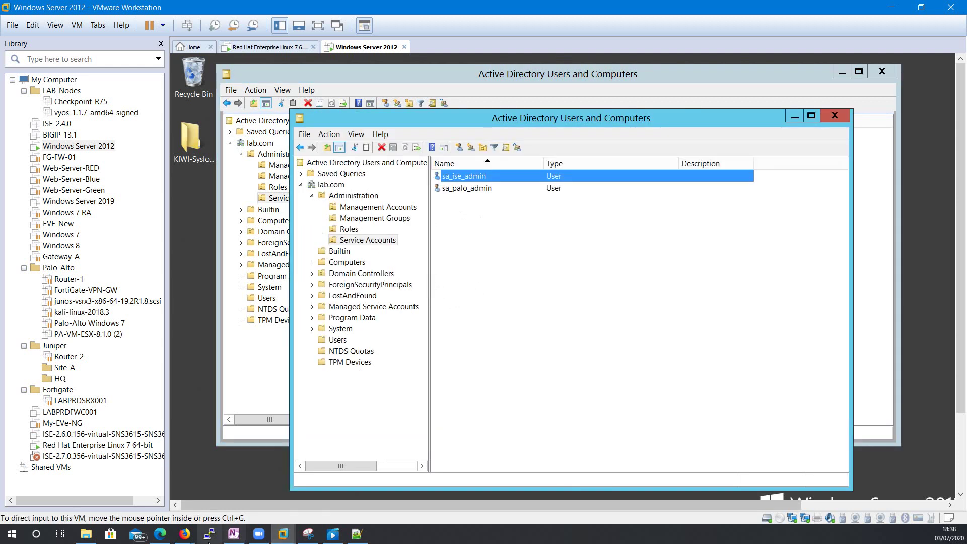
pyautogui.click(242, 491)
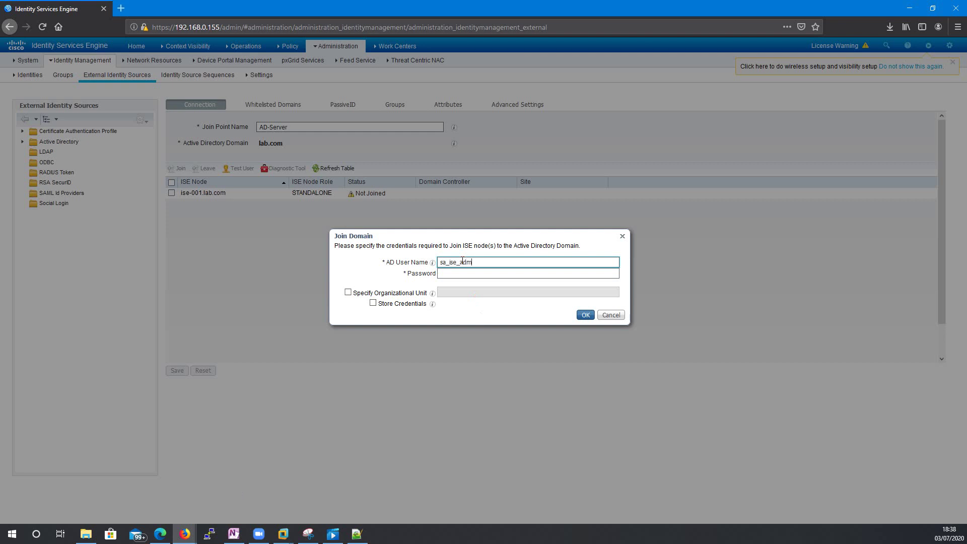
# - Paste the domain join account's password and submit to join lab.com
pyautogui.click(460, 273)
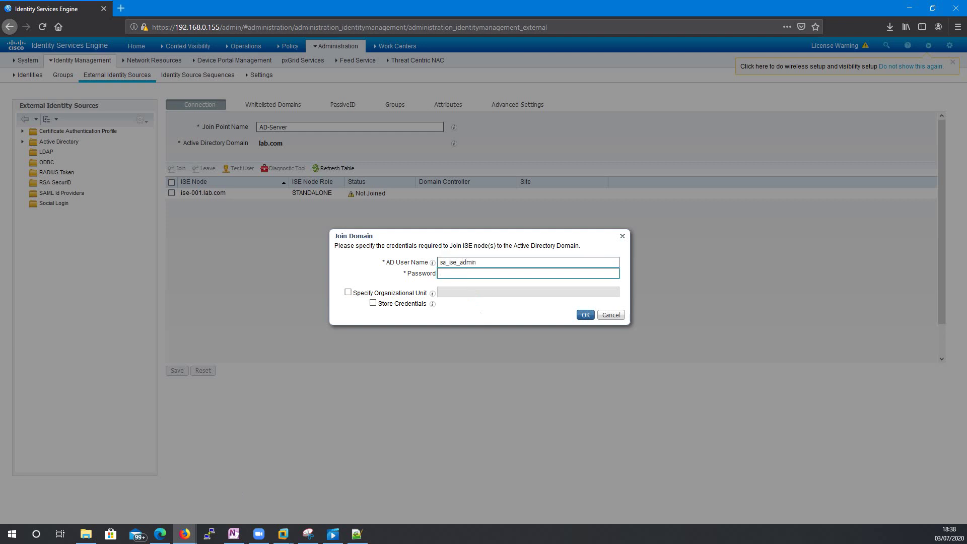
pyautogui.hotkey('alt', 'Tab')
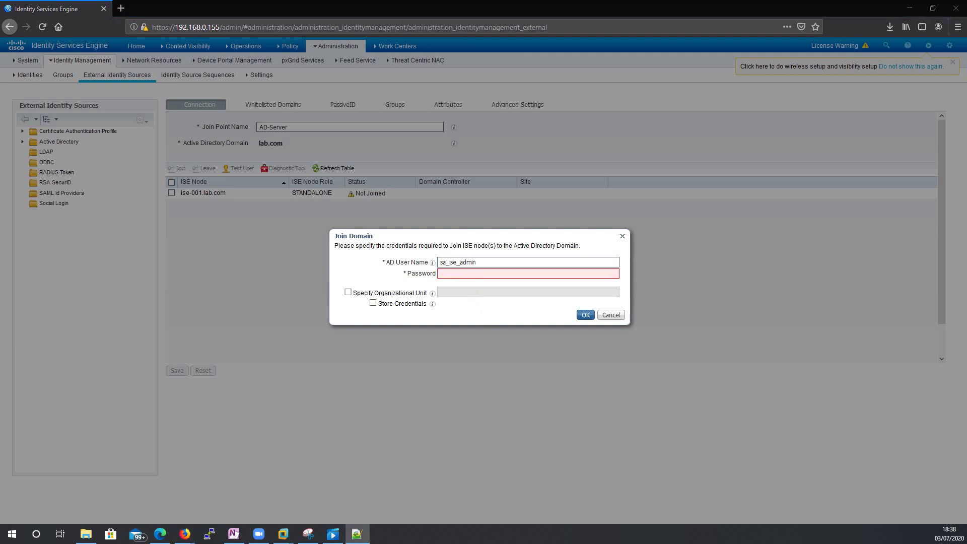
pyautogui.rightClick(446, 276)
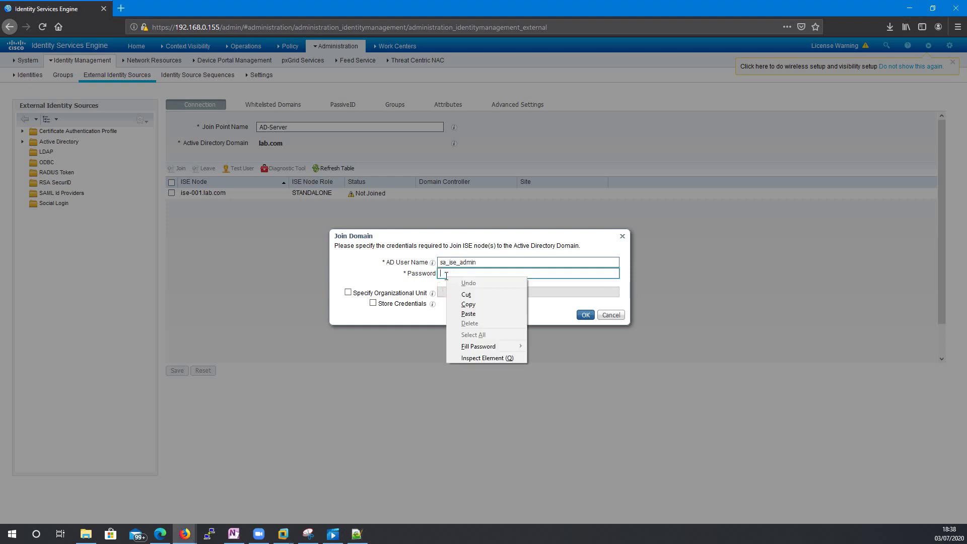
pyautogui.click(478, 312)
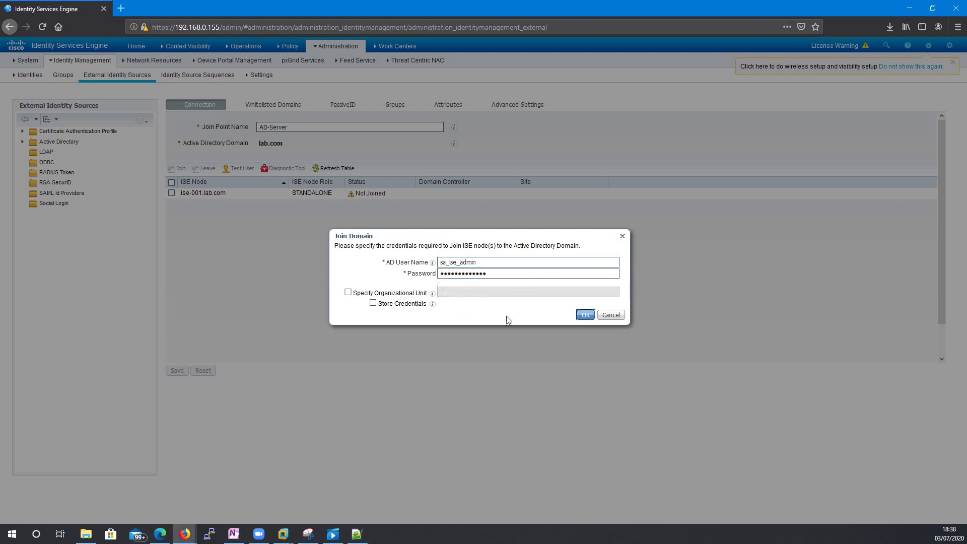
pyautogui.click(585, 315)
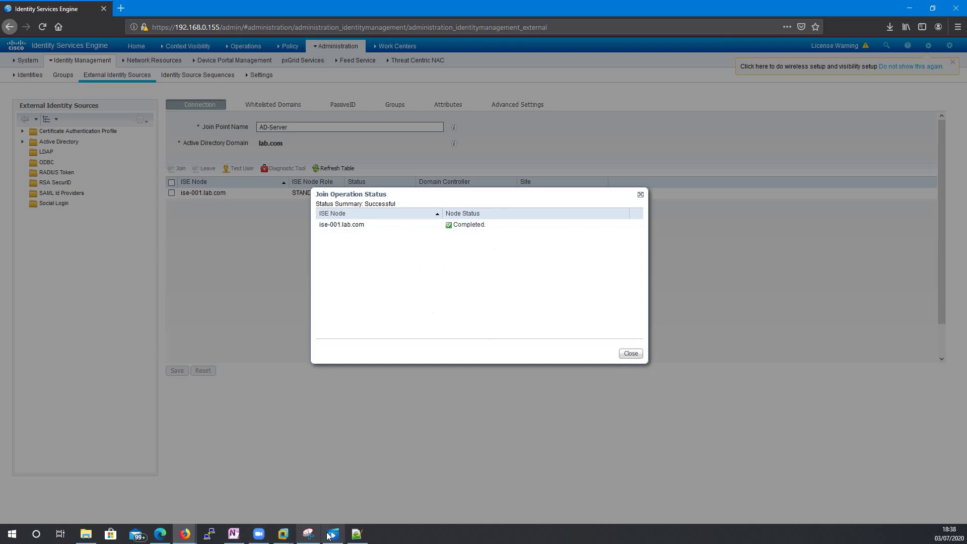
# - Close the successful join report and view the AD-Server join point's Groups tab
pyautogui.click(630, 354)
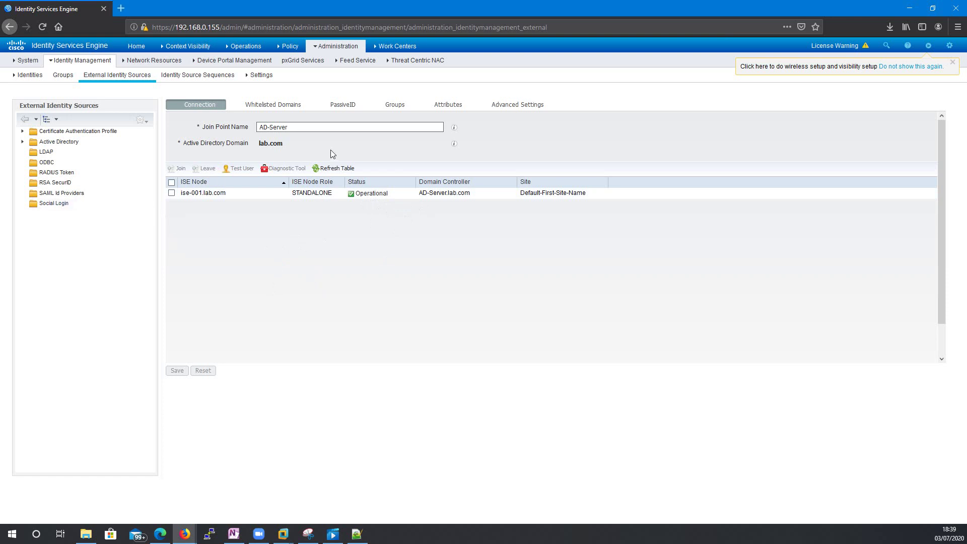
pyautogui.click(401, 109)
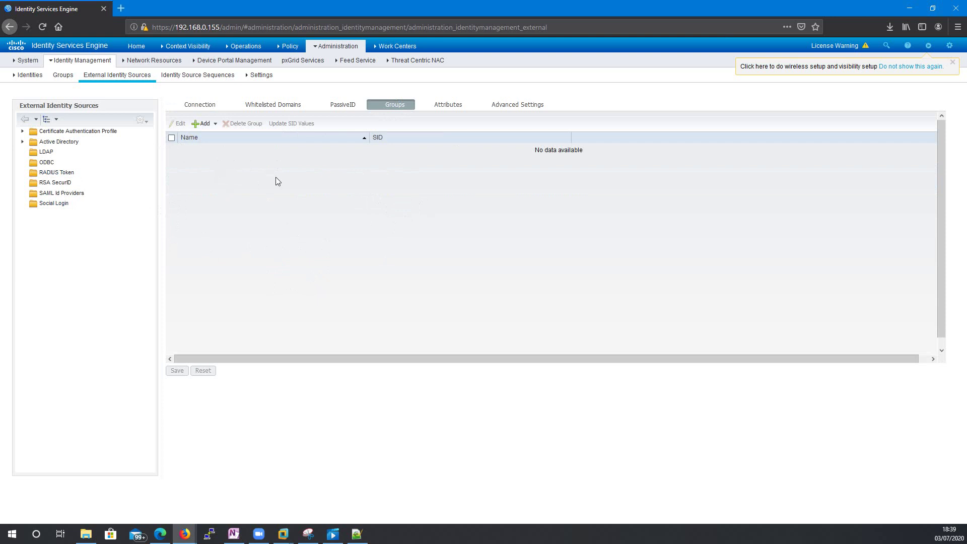
# - Open Select Groups From Directory for the lab.com domain and retrieve all its groups
pyautogui.click(214, 125)
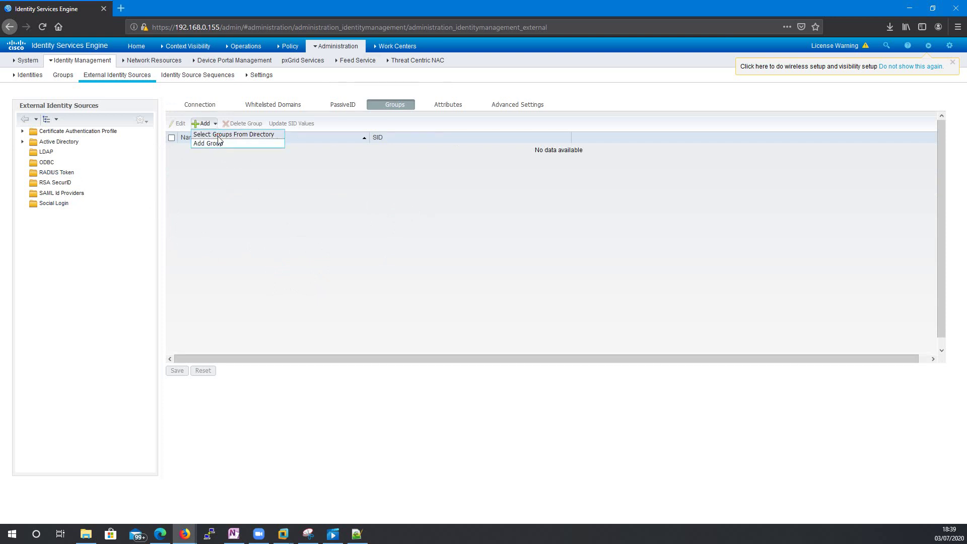
pyautogui.click(218, 136)
pyautogui.click(315, 138)
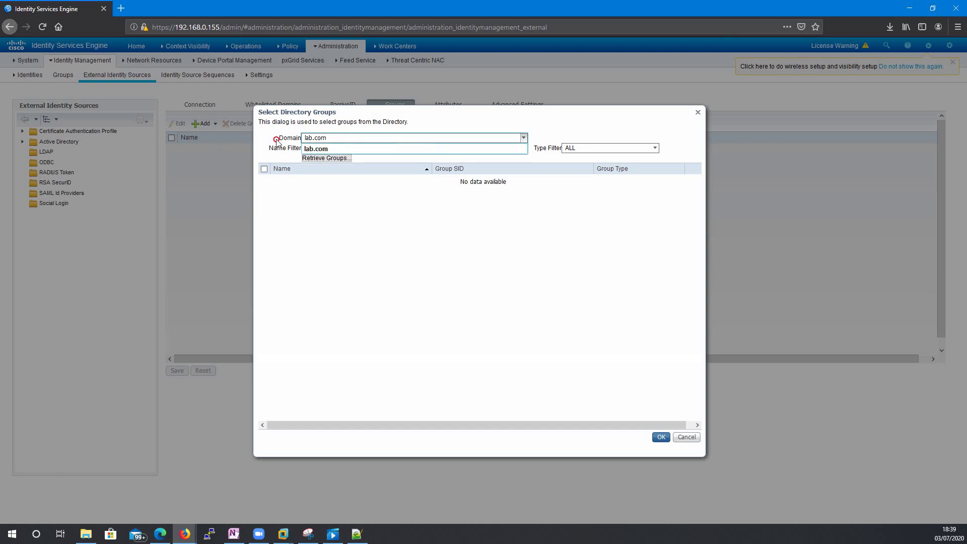
pyautogui.click(319, 147)
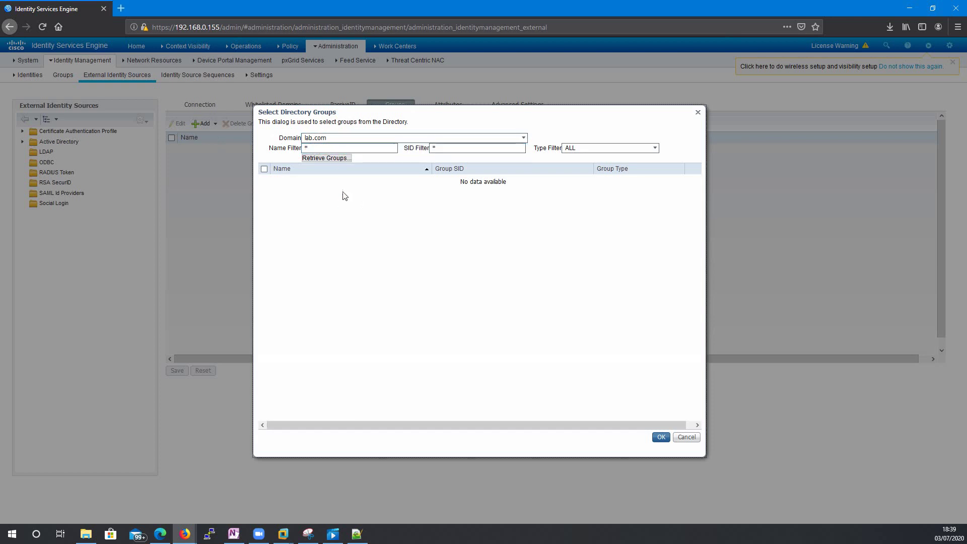
pyautogui.click(318, 147)
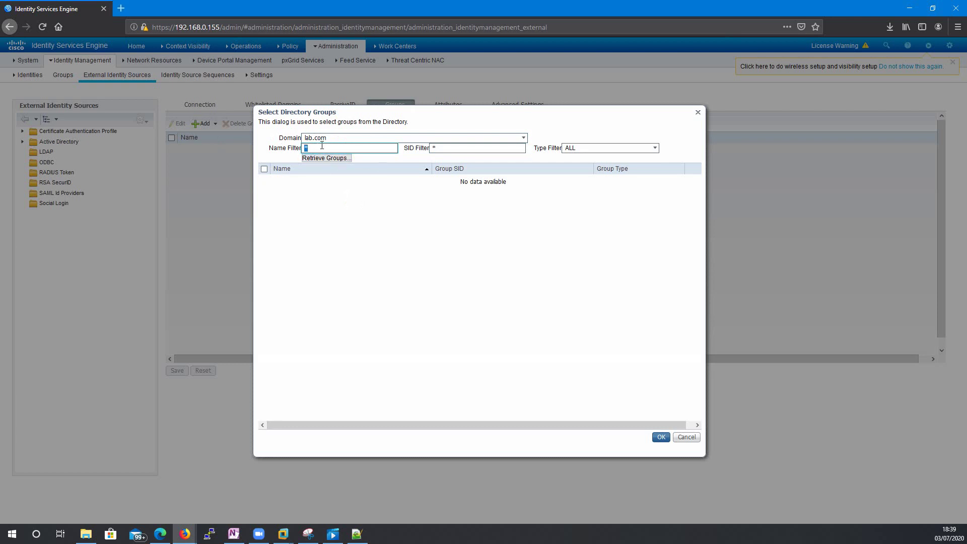
pyautogui.click(364, 191)
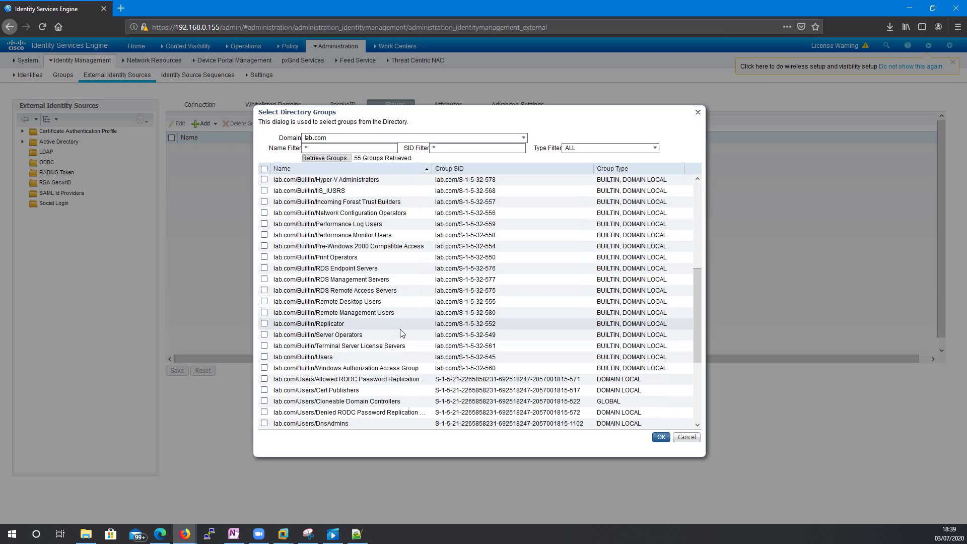
pyautogui.scroll(-5, 377, 276)
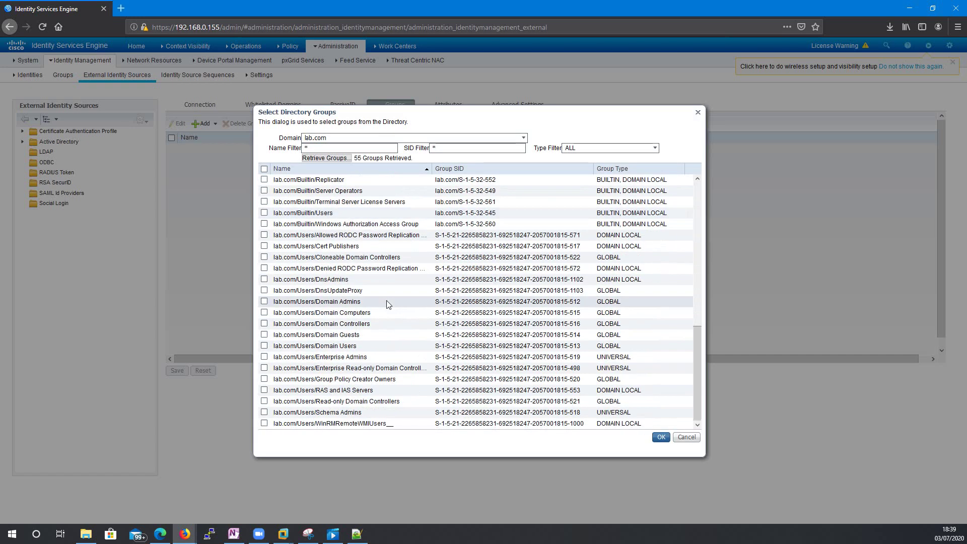
pyautogui.scroll(10, 381, 304)
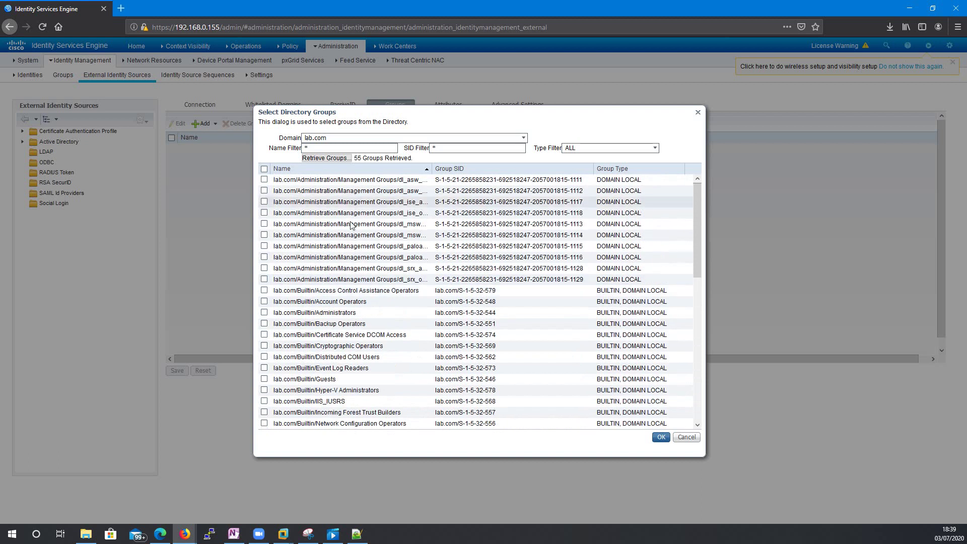
pyautogui.scroll(-1, 322, 237)
pyautogui.scroll(-8, 322, 231)
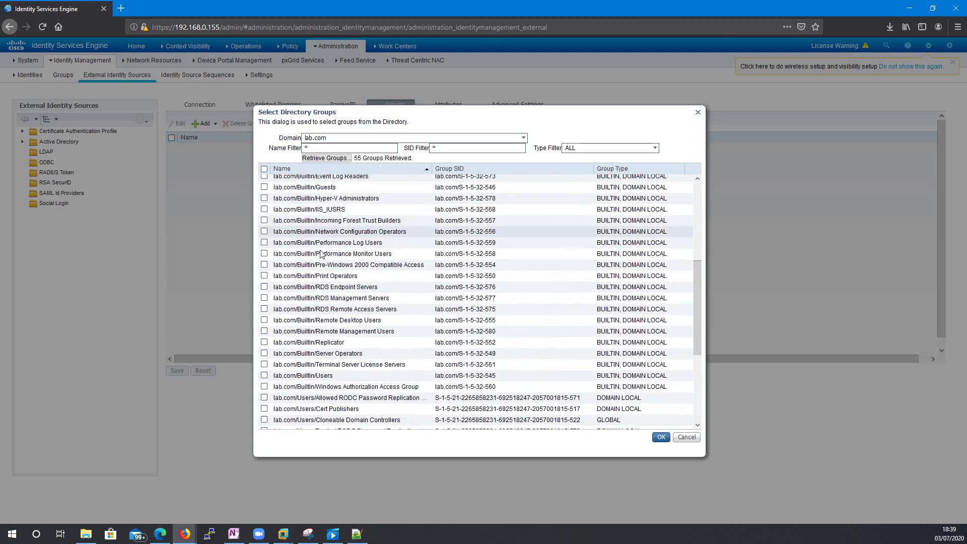
pyautogui.scroll(10, 307, 191)
# - Filter groups by dl_ise*, tick dl_ise_admin and dl_ise_operator, and add them
pyautogui.click(308, 149)
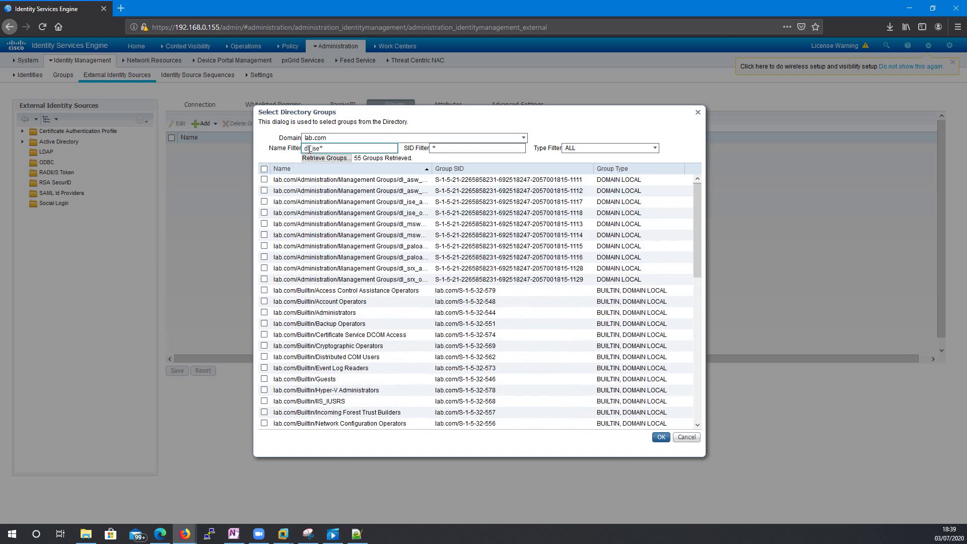
pyautogui.click(338, 159)
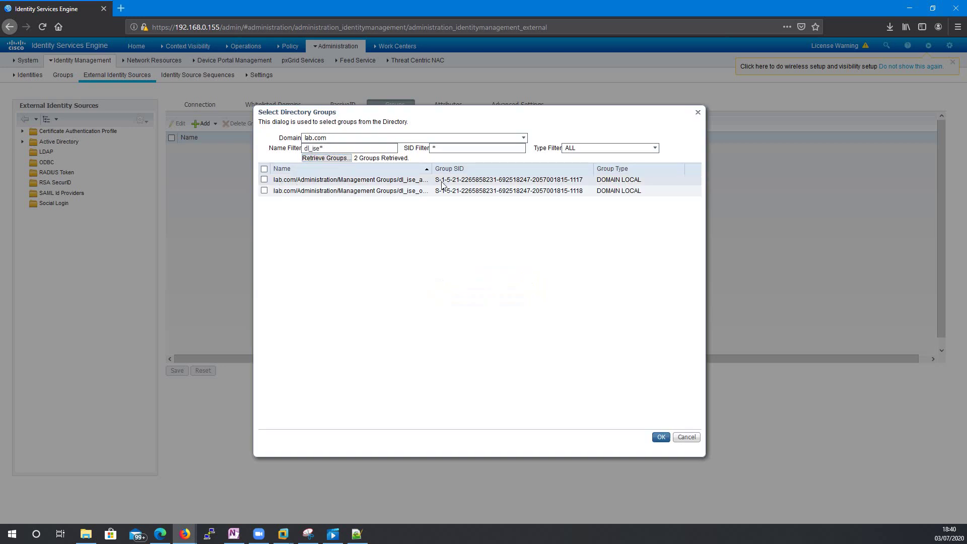
pyautogui.moveTo(432, 168); pyautogui.dragTo(488, 168)
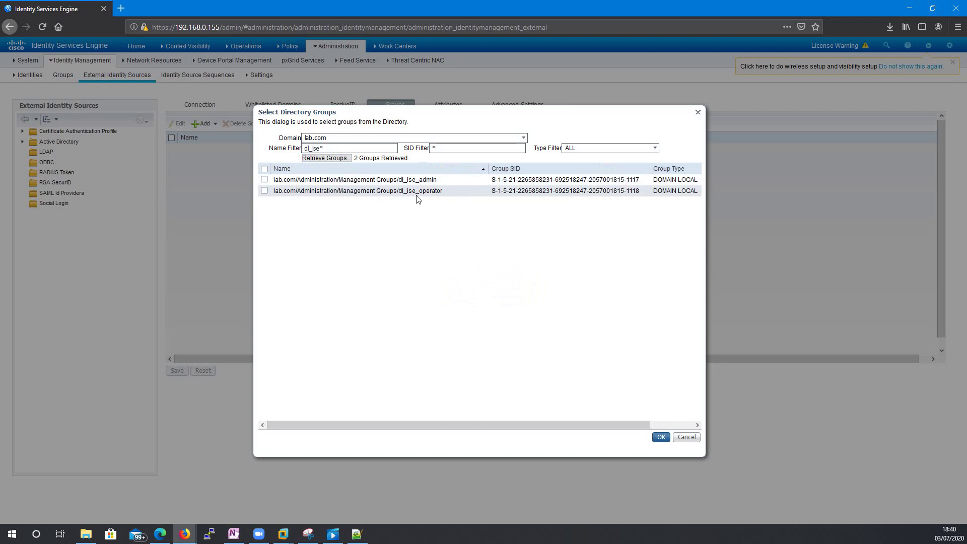
pyautogui.click(264, 179)
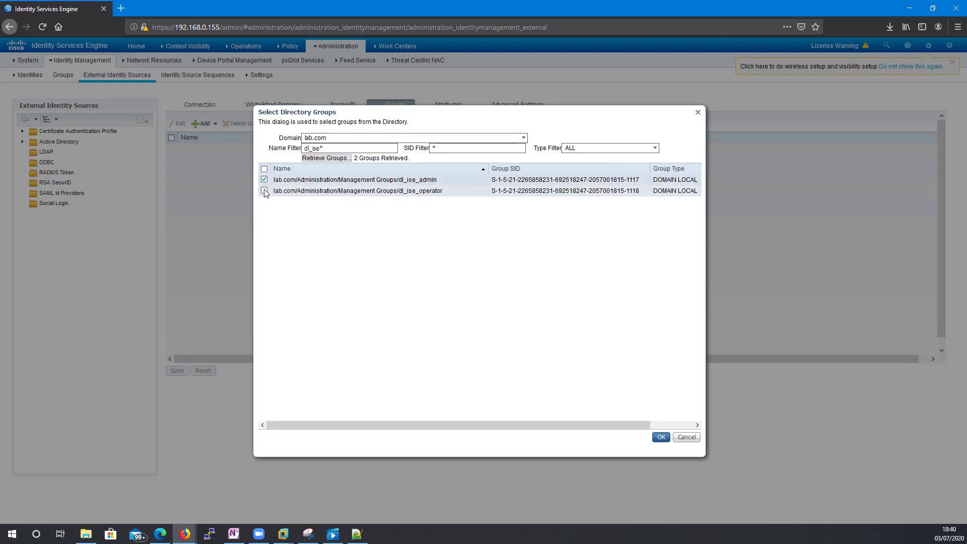
pyautogui.click(264, 190)
pyautogui.click(662, 438)
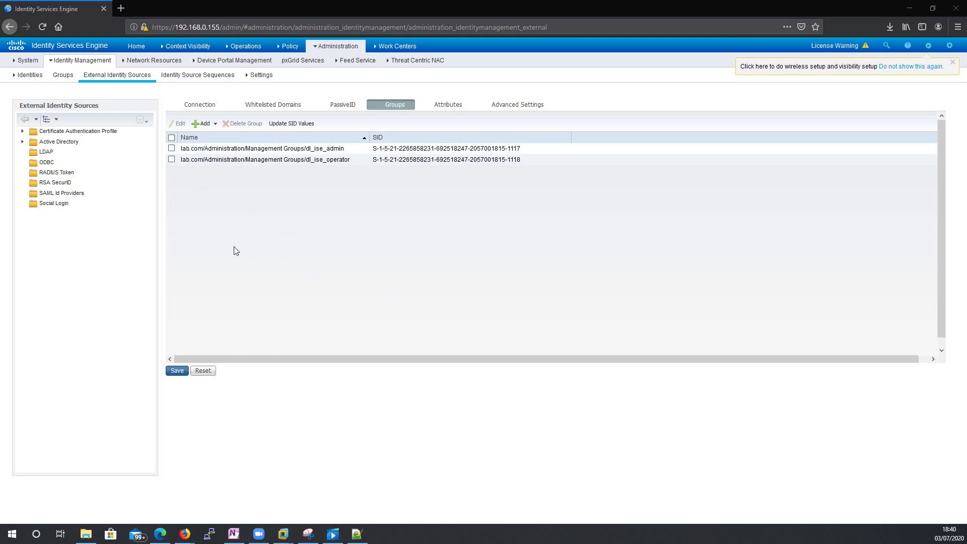
# - Open AD-Server from the Active Directory tree, check its Groups and Attributes tabs, and reload it
pyautogui.click(22, 142)
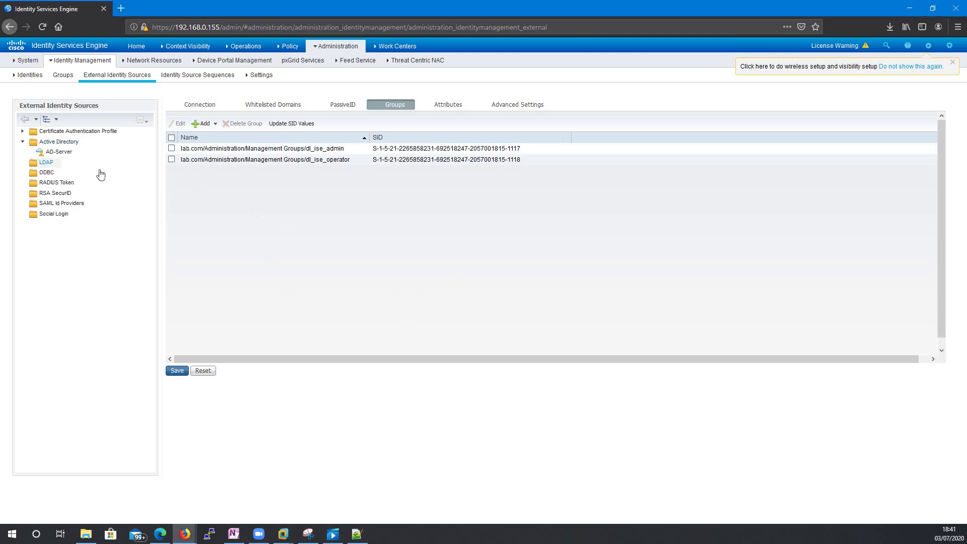
pyautogui.click(60, 154)
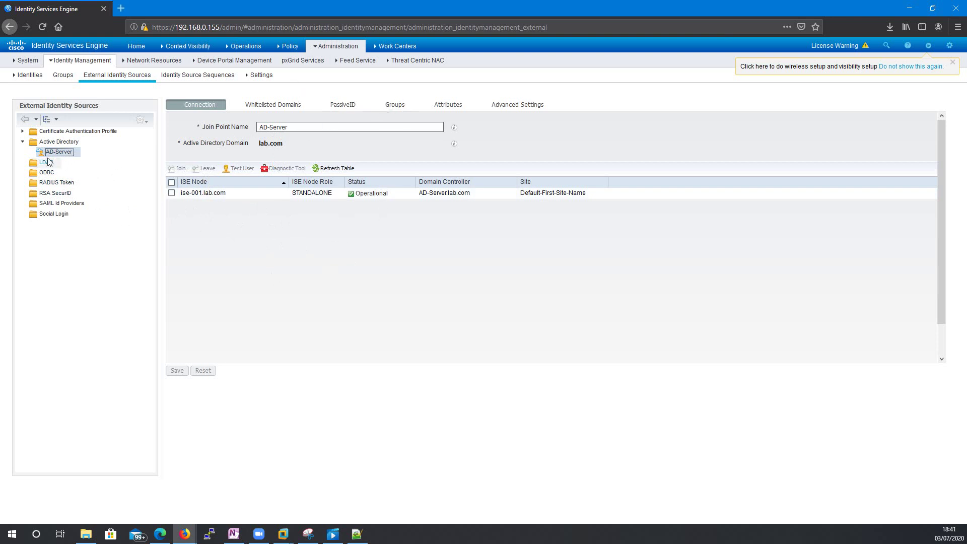
pyautogui.click(390, 105)
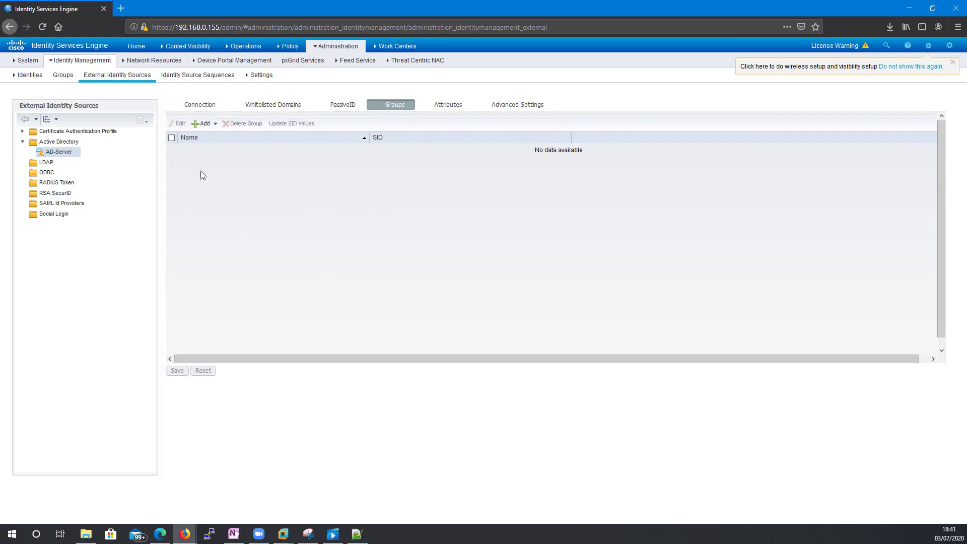
pyautogui.click(447, 104)
pyautogui.click(394, 104)
pyautogui.click(59, 152)
pyautogui.click(62, 154)
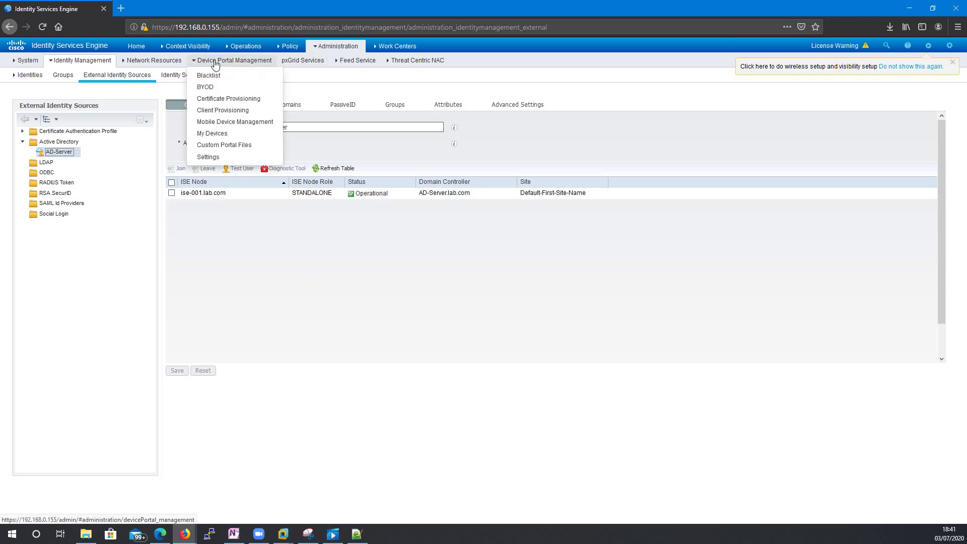
# - Go to Administration > System > Admin Access, discarding unsaved changes, and expand Administrators
pyautogui.moveTo(325, 51)
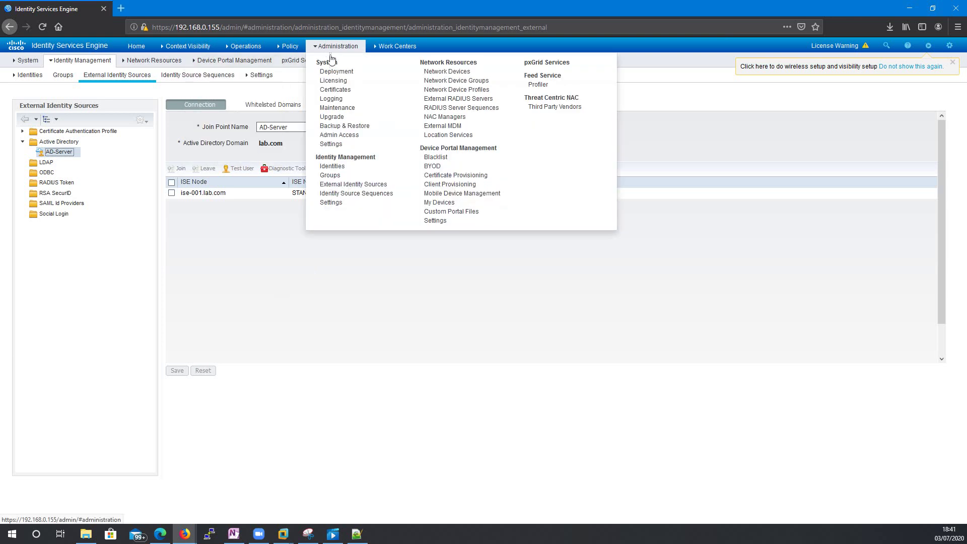
pyautogui.click(355, 136)
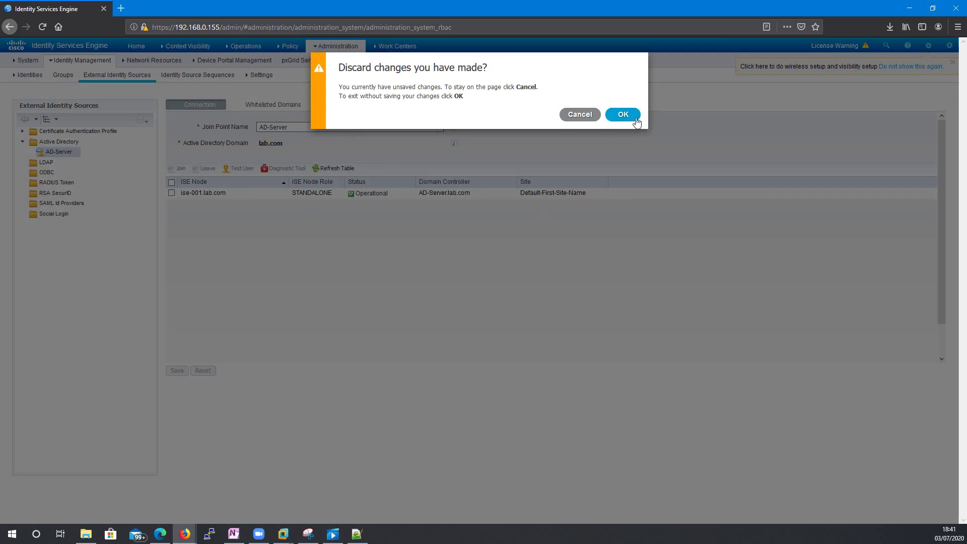
pyautogui.click(623, 105)
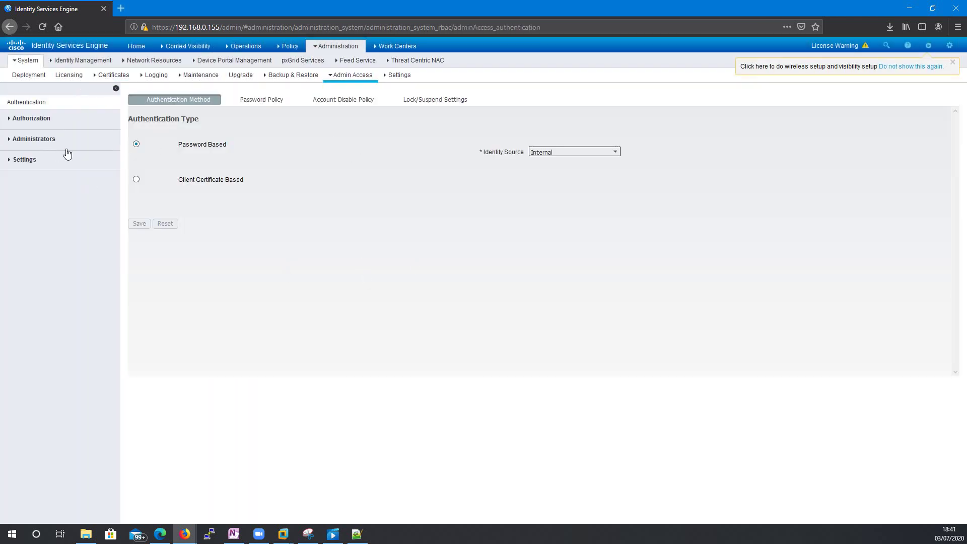
pyautogui.click(22, 138)
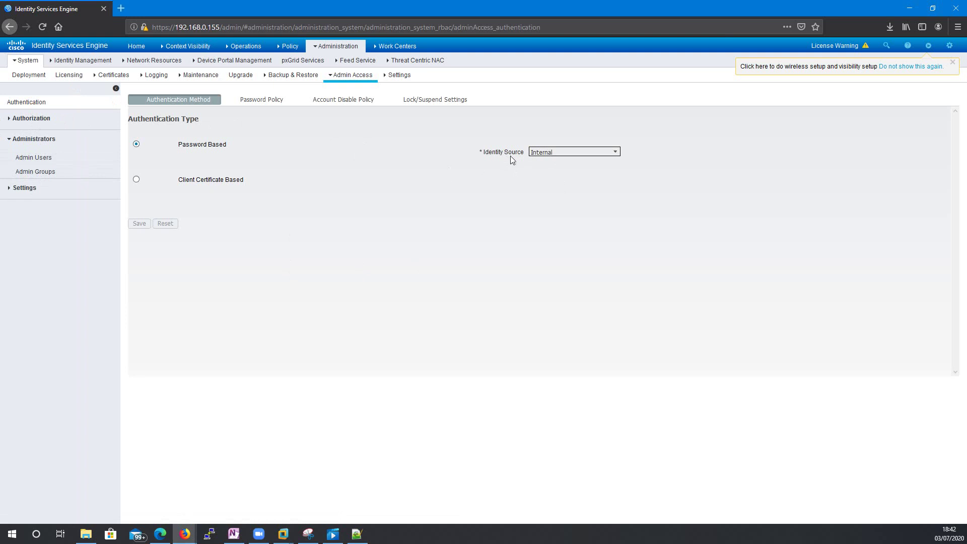
# - Keep Internal as the identity source, dismiss the wireless setup notice, and open the account settings menu
pyautogui.click(615, 152)
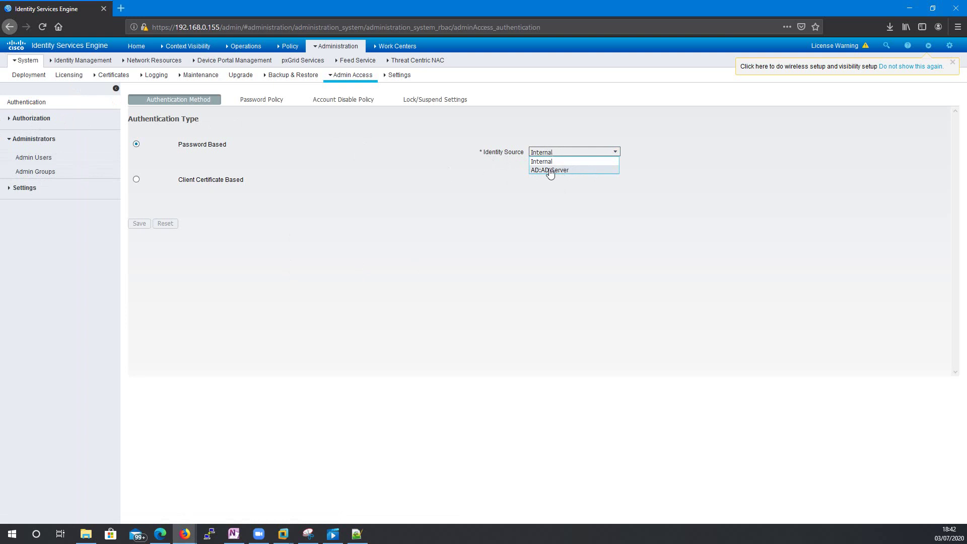
pyautogui.doubleClick(480, 161)
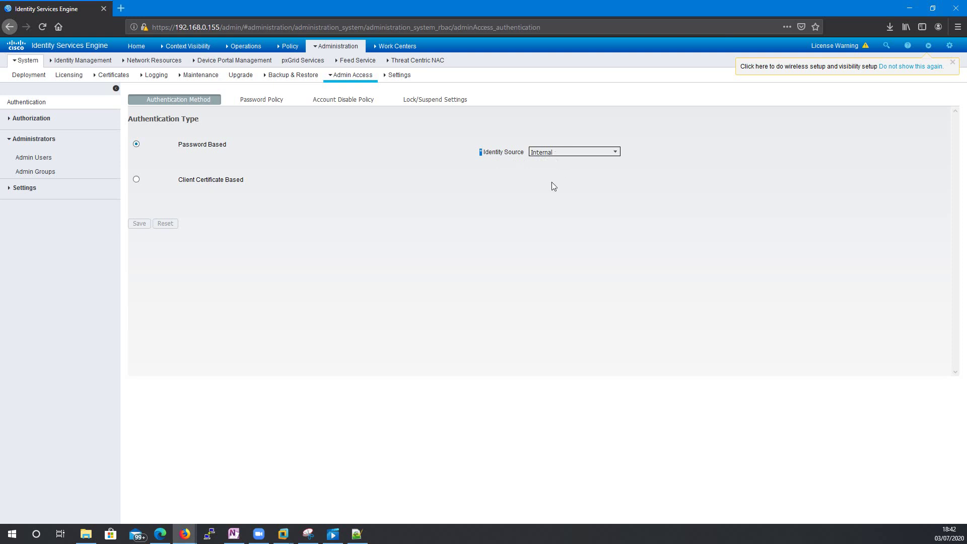
pyautogui.click(951, 62)
pyautogui.click(949, 46)
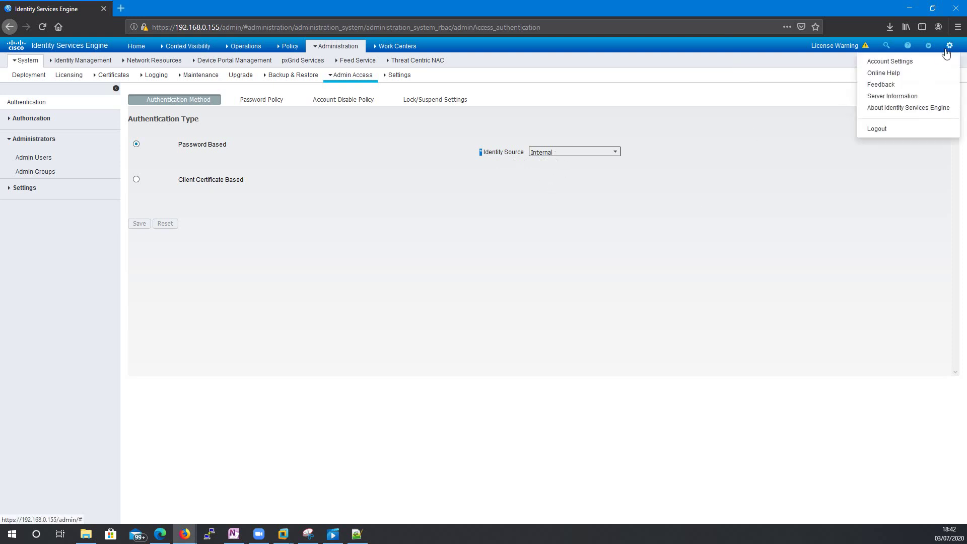
# - Log out, sign back in with the admin password, and open the Administration menu
pyautogui.click(879, 129)
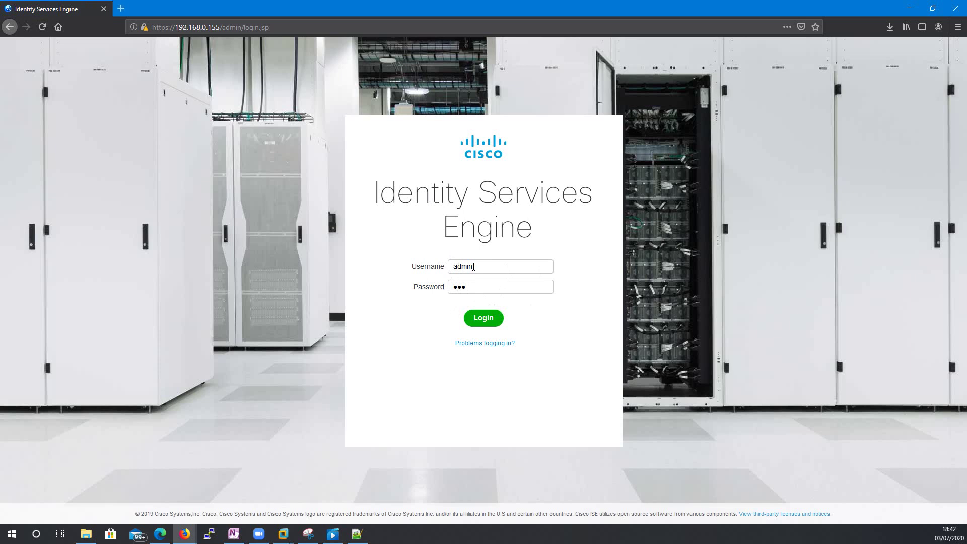
pyautogui.press('BackSpace')
pyautogui.press('BackSpace')
pyautogui.press('BackSpace')
pyautogui.write('***')
pyautogui.press('Return')
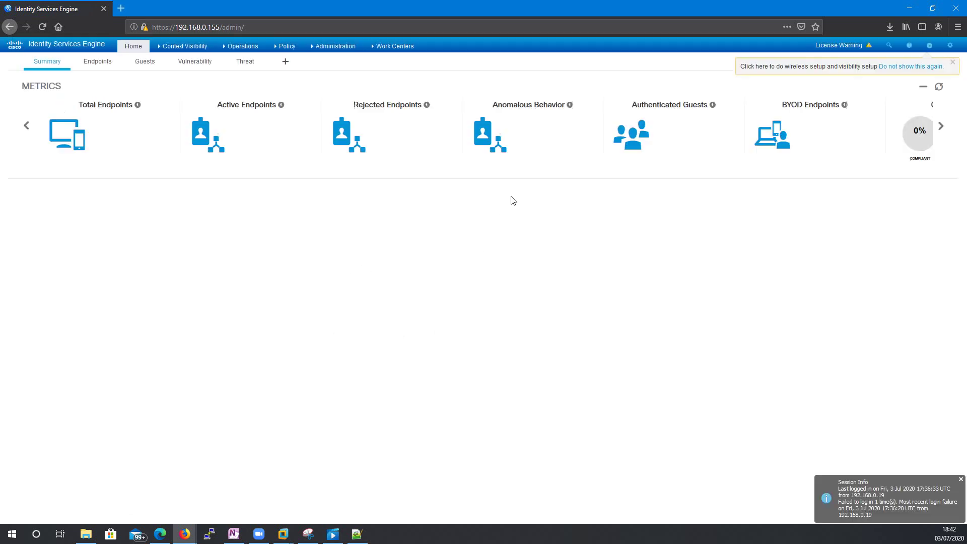
pyautogui.click(335, 46)
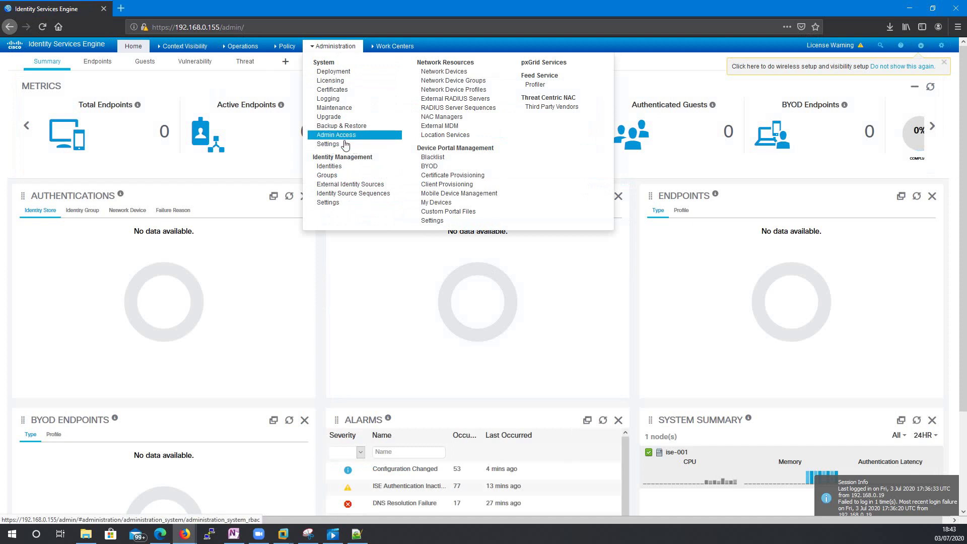
# - Set the Admin Access identity source to AD:AD-Server, then log out of the portal
pyautogui.click(338, 135)
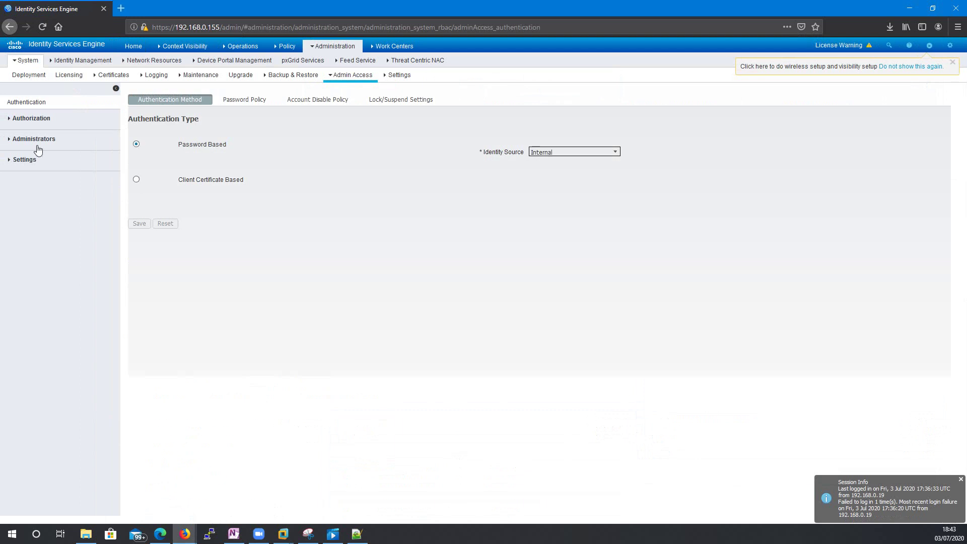
pyautogui.click(614, 153)
pyautogui.click(559, 171)
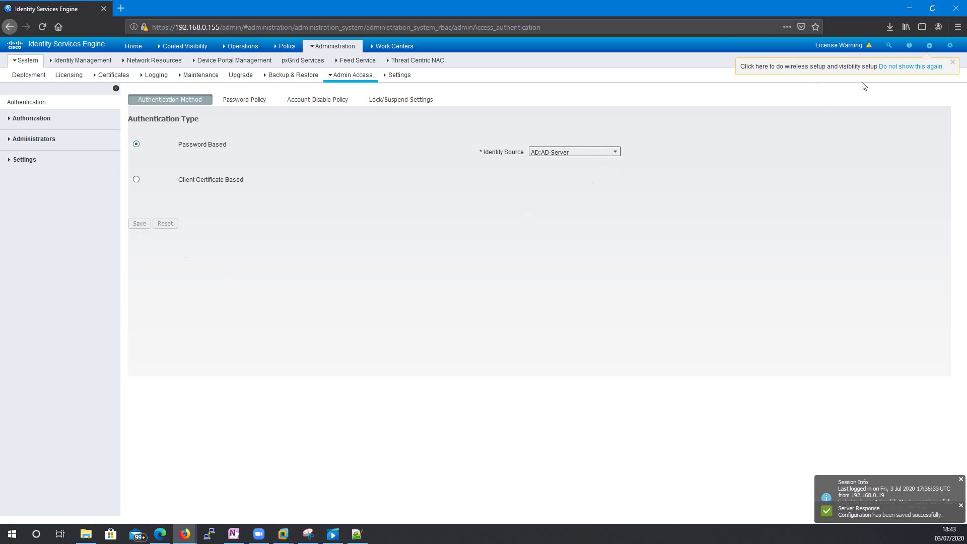
pyautogui.click(950, 45)
pyautogui.click(913, 128)
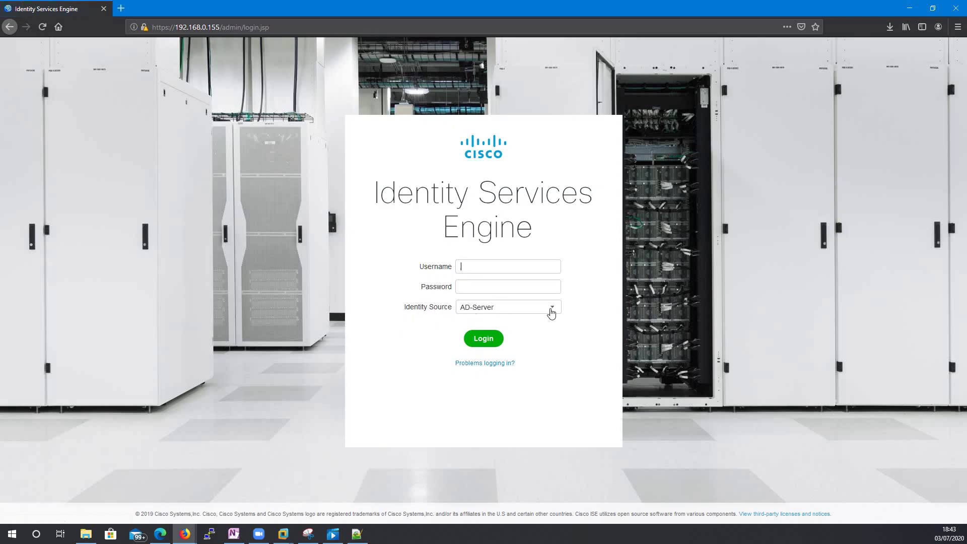
pyautogui.click(552, 308)
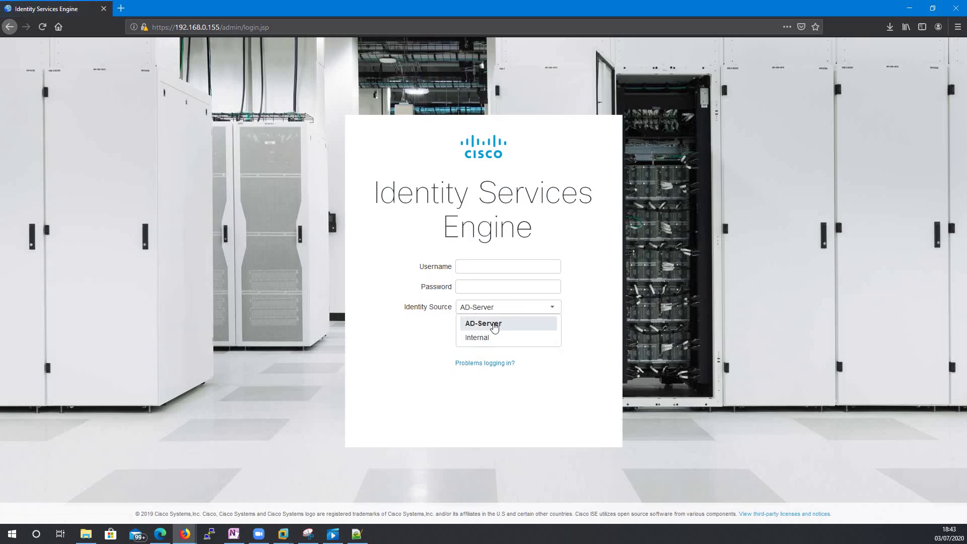
pyautogui.click(434, 328)
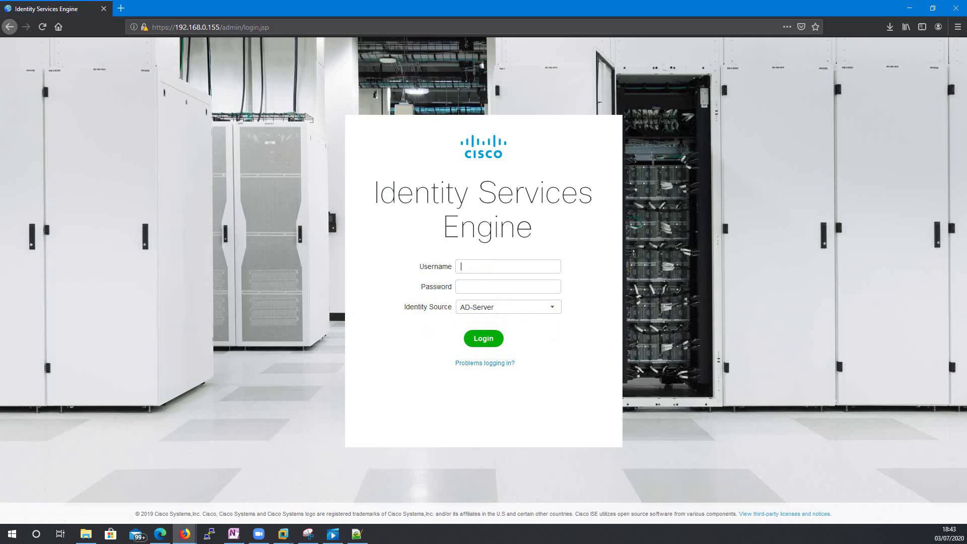
pyautogui.click(282, 534)
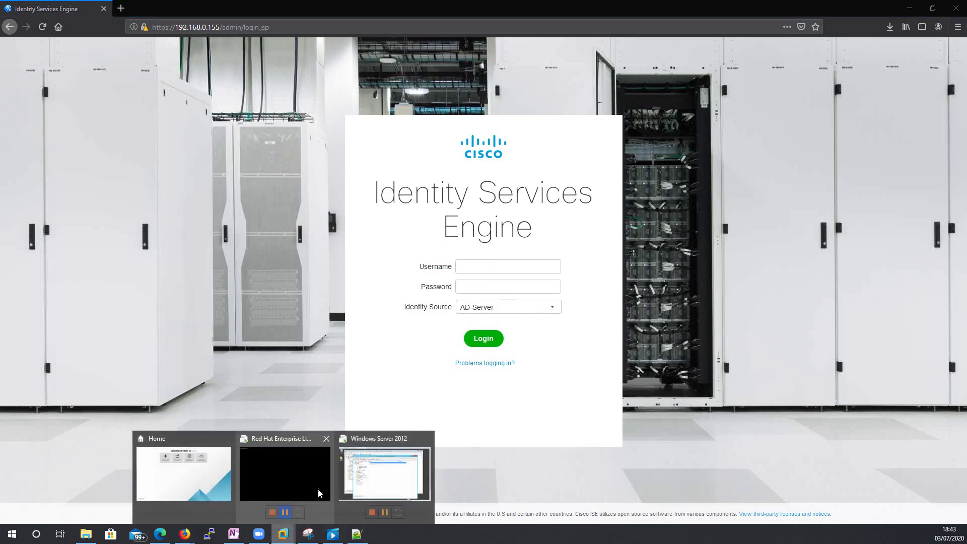
# - In ADUC, read the admin user's logon name from the Account tab under Management Accounts
pyautogui.click(381, 476)
pyautogui.click(366, 208)
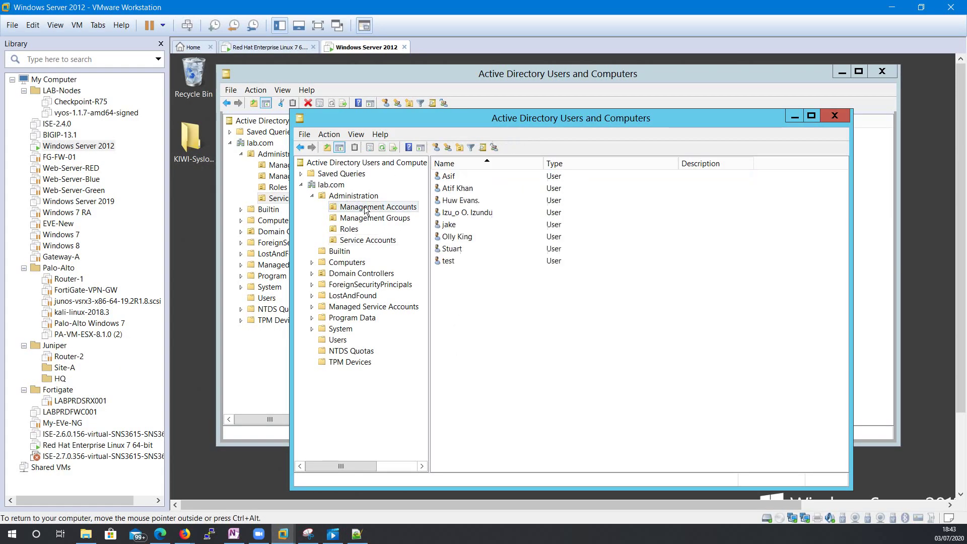
pyautogui.click(457, 190)
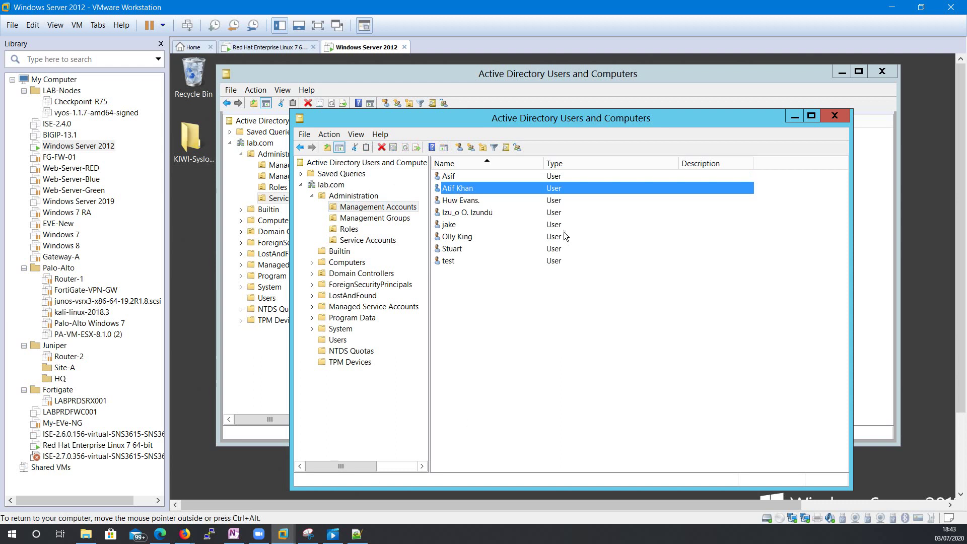
pyautogui.rightClick(477, 192)
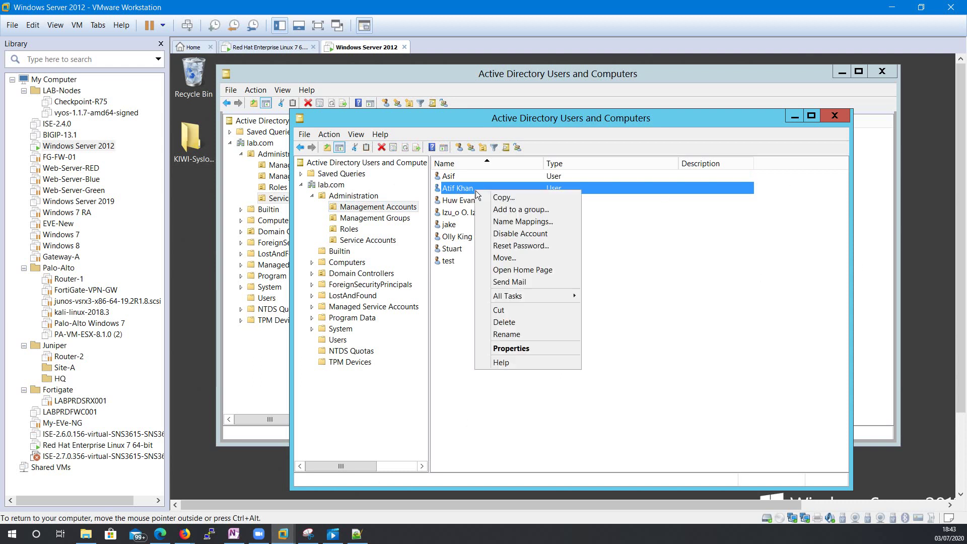
pyautogui.click(529, 349)
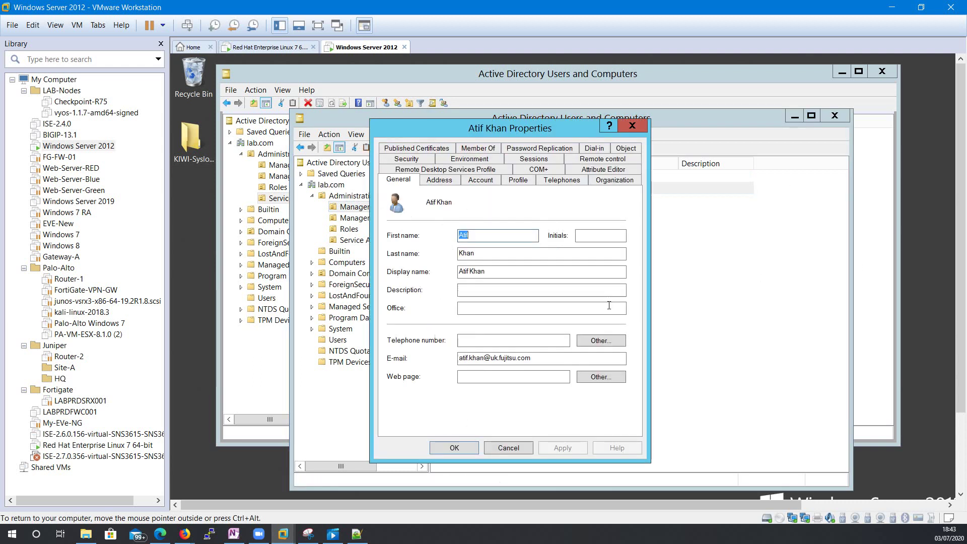
pyautogui.click(480, 180)
pyautogui.click(422, 210)
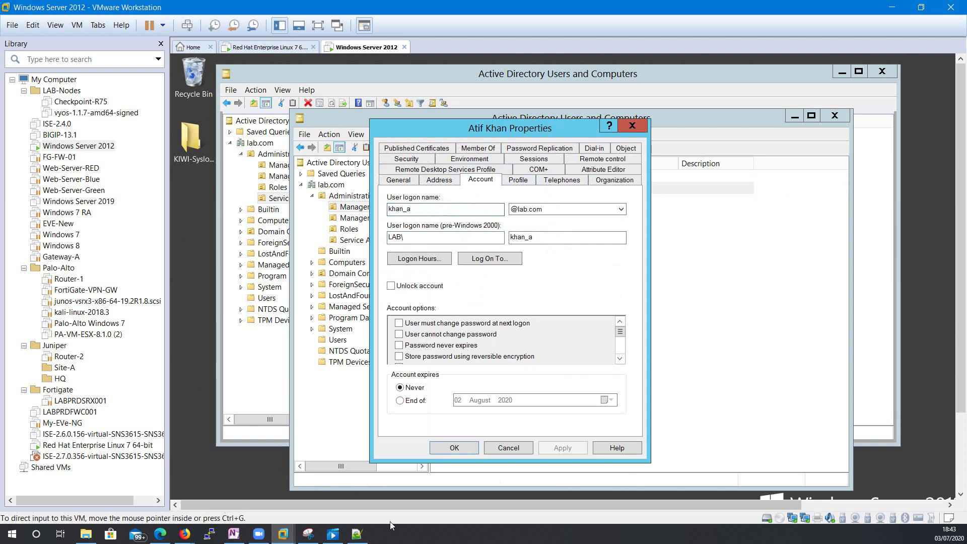
# - Return to the ISE login page in Firefox and focus the username field
pyautogui.moveTo(185, 537)
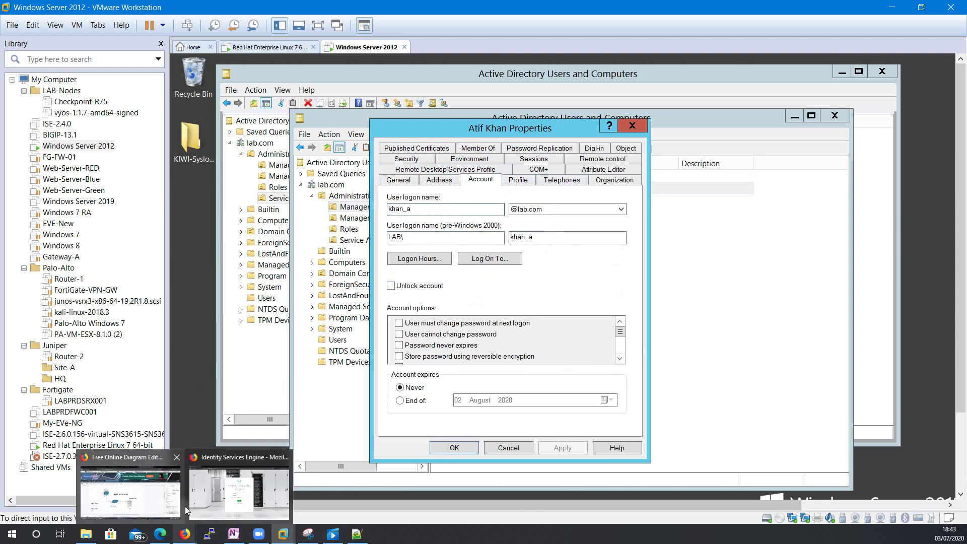
pyautogui.click(261, 481)
pyautogui.click(514, 270)
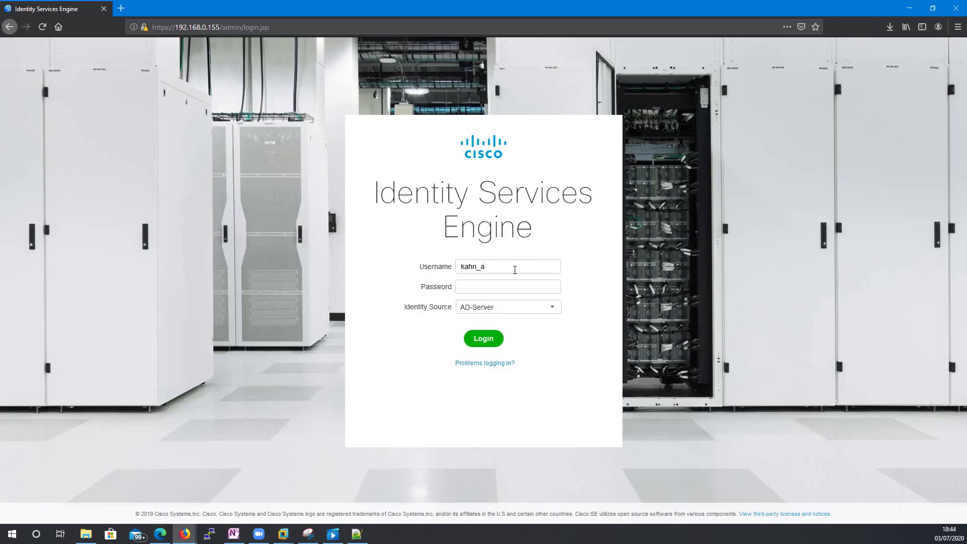
# - Submit the AD username login, then after the error sign in as admin with the Internal identity source
pyautogui.press('Return')
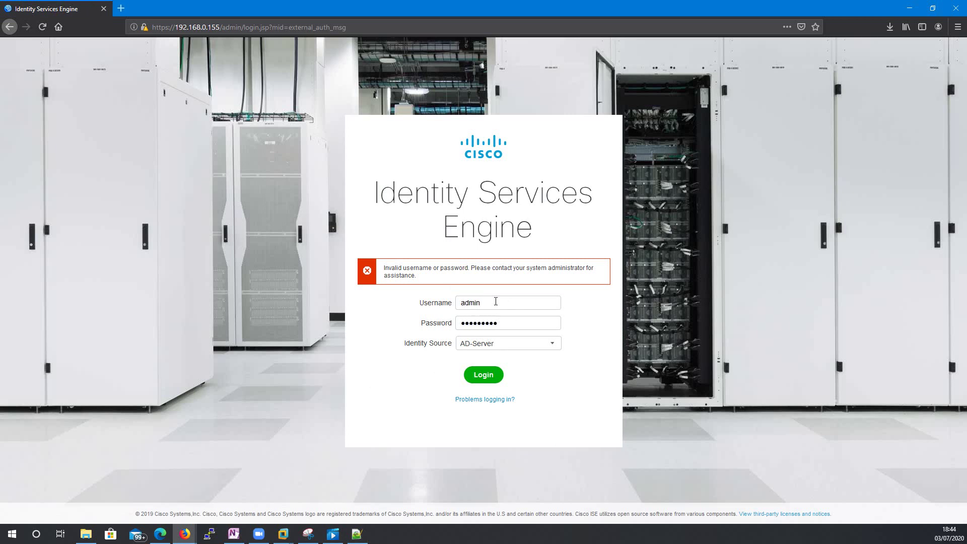
pyautogui.click(529, 344)
pyautogui.click(510, 375)
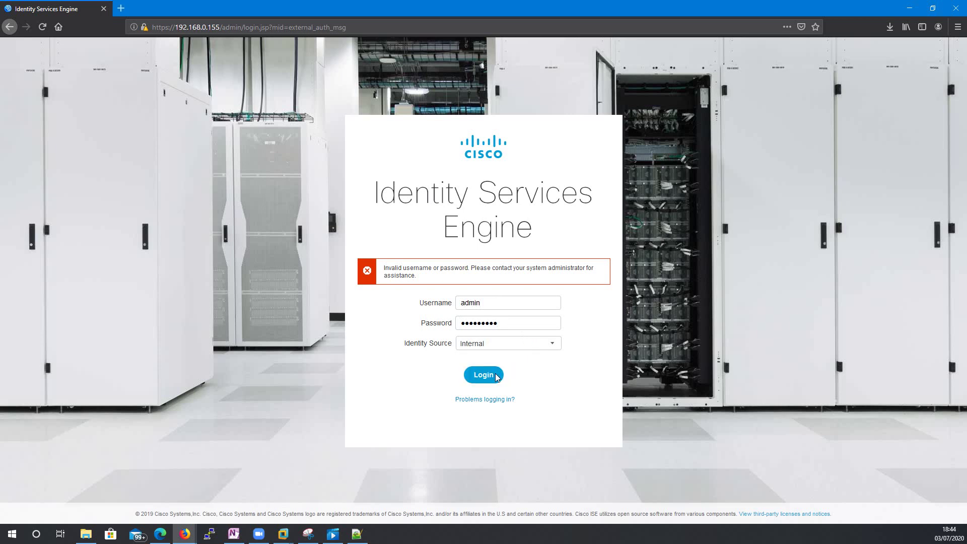
pyautogui.click(491, 379)
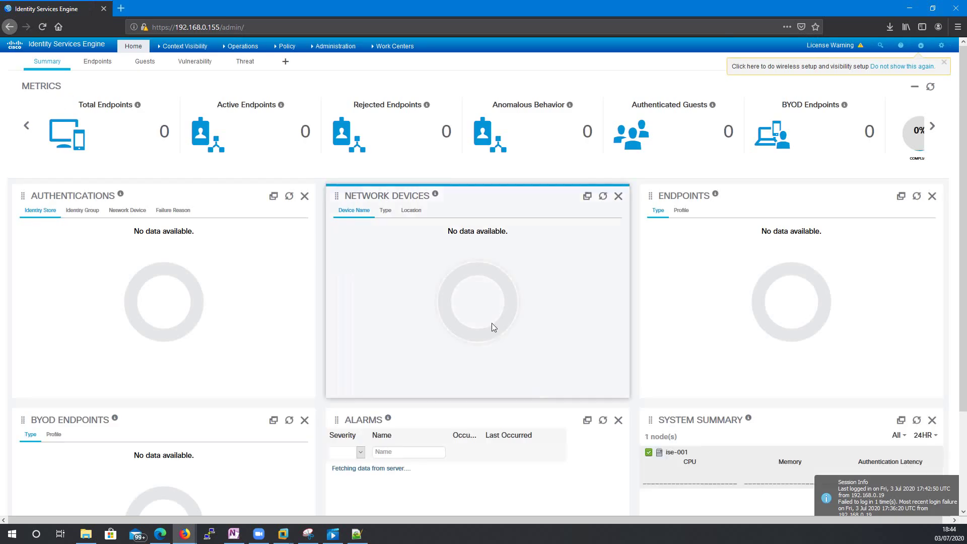
# - Under Administration > Admin Access, view Authorization > Permissions > Policy, then open Administrators > Admin Groups
pyautogui.click(338, 46)
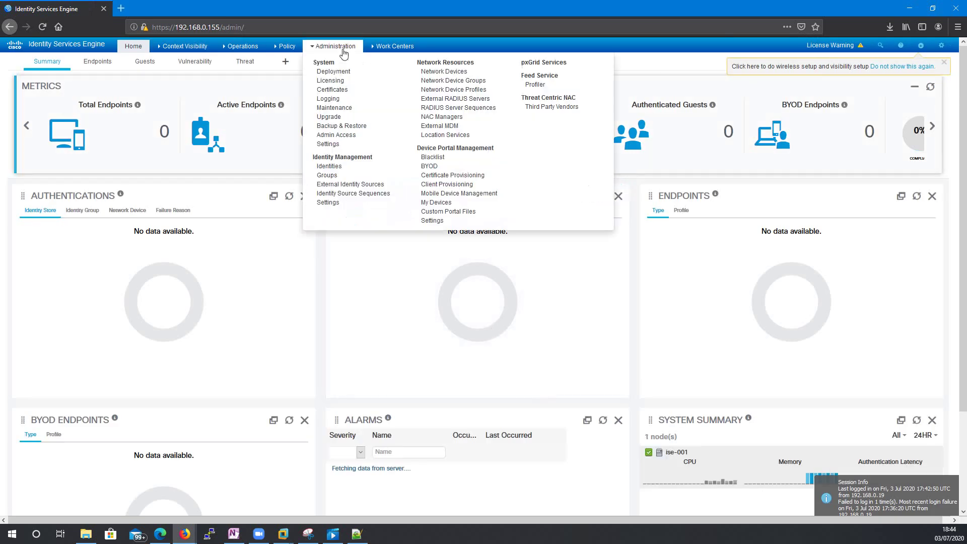
pyautogui.click(336, 134)
pyautogui.click(35, 139)
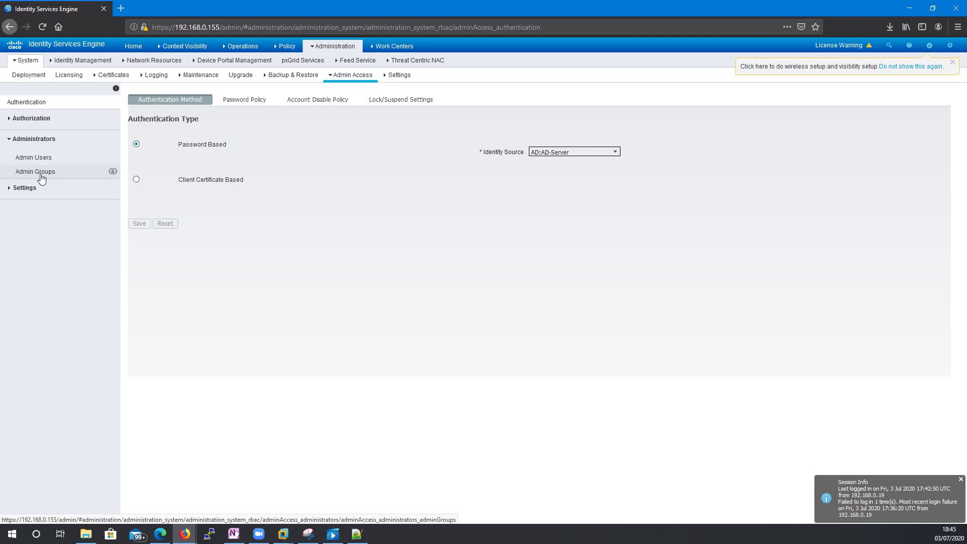
pyautogui.click(16, 122)
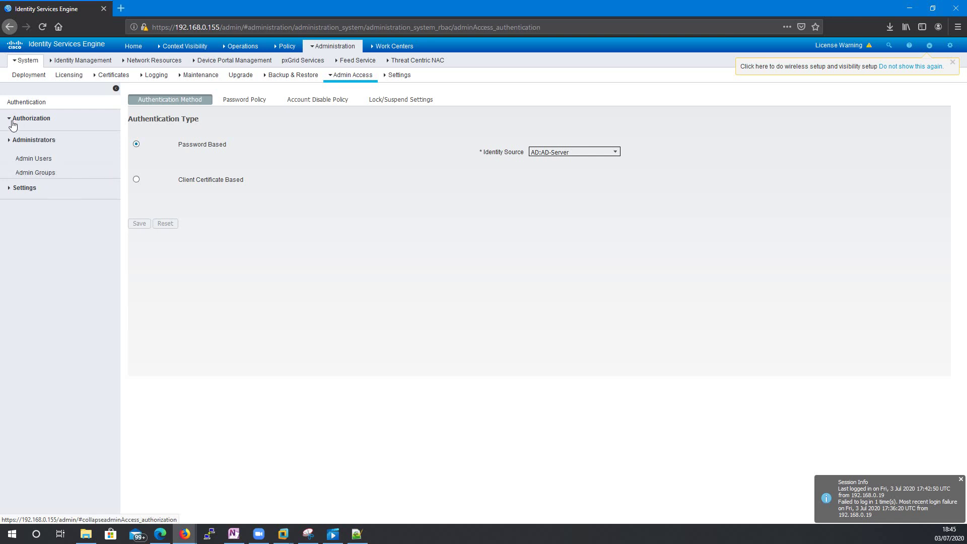
pyautogui.click(32, 159)
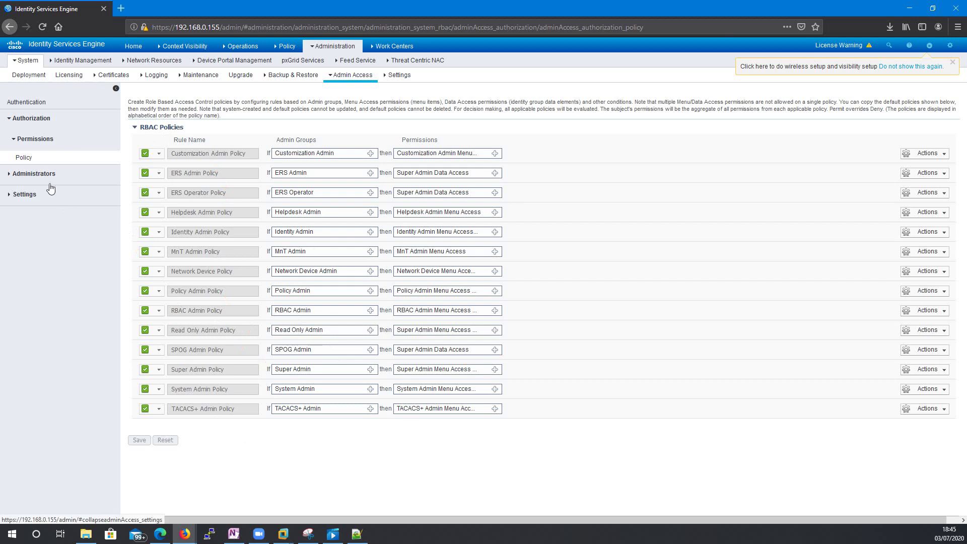
pyautogui.click(8, 176)
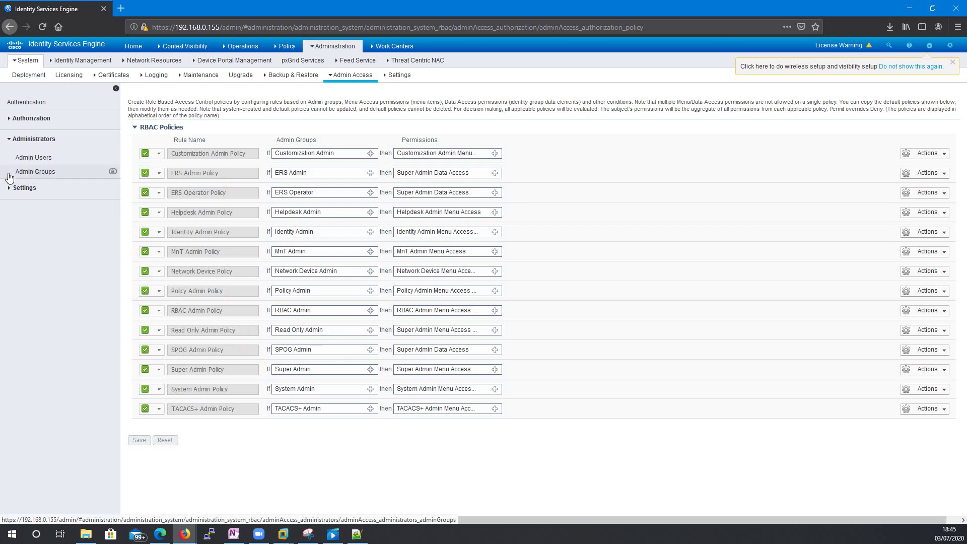
pyautogui.click(27, 173)
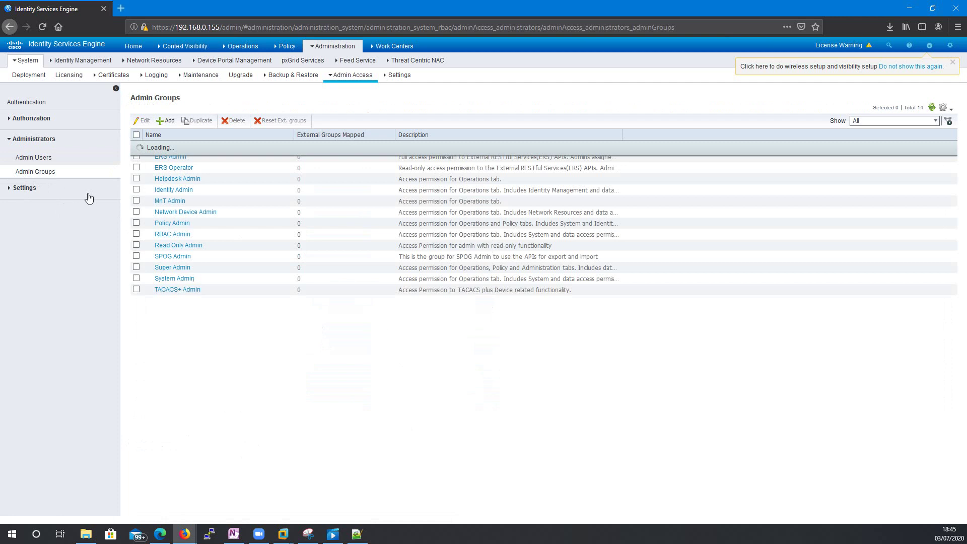
# - Add a new admin group, leaving the New Admin Group form blank
pyautogui.click(168, 121)
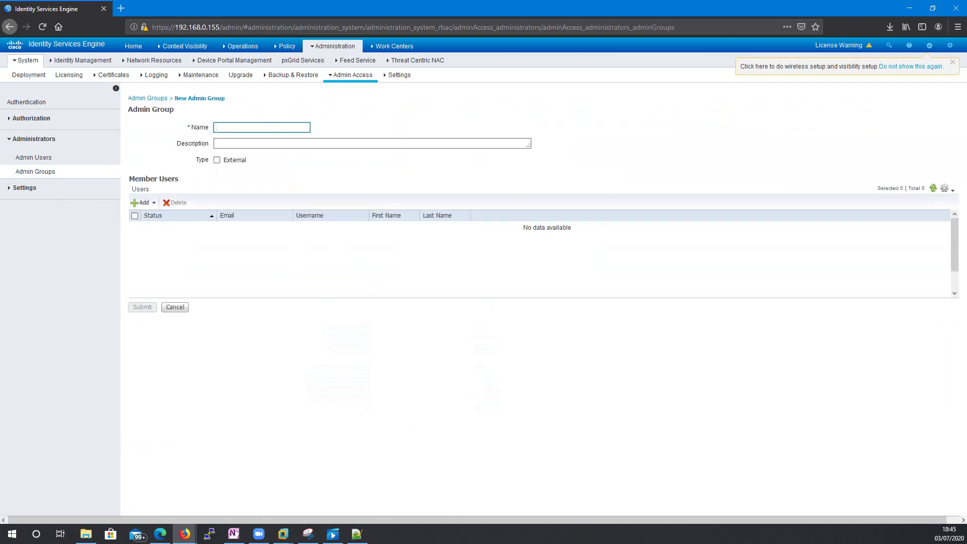
pyautogui.click(282, 536)
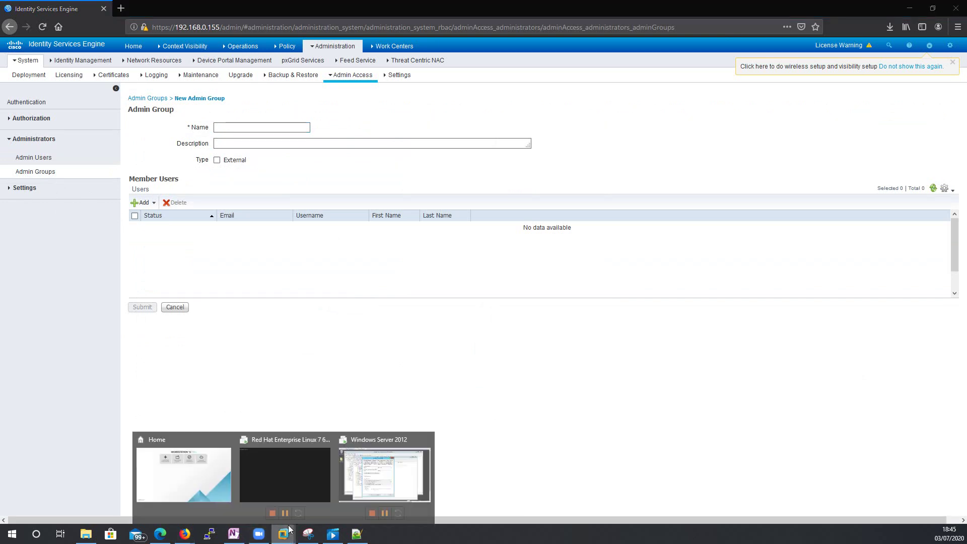
# - Close the user Properties dialog, select dl_ise_admin under ADUC Management Groups, and return to Firefox
pyautogui.click(359, 484)
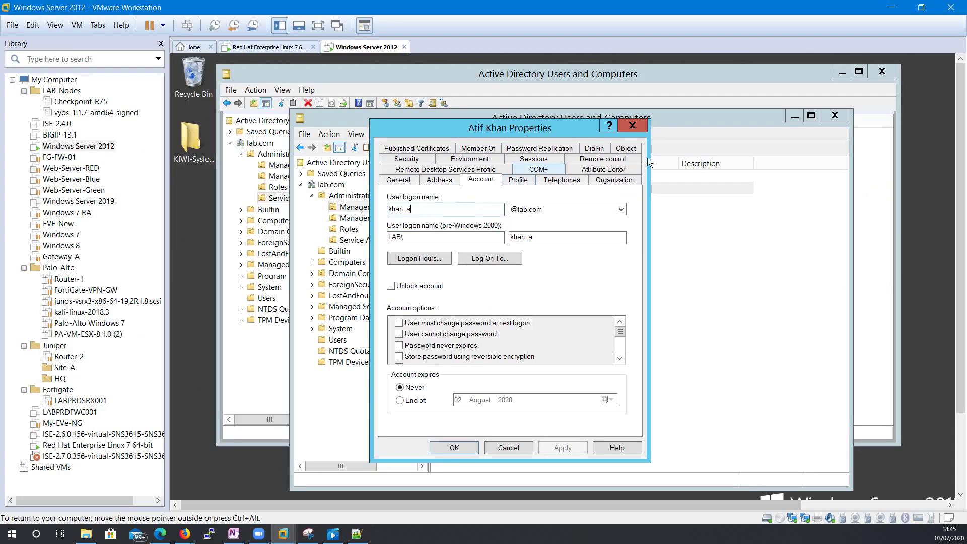
pyautogui.click(639, 127)
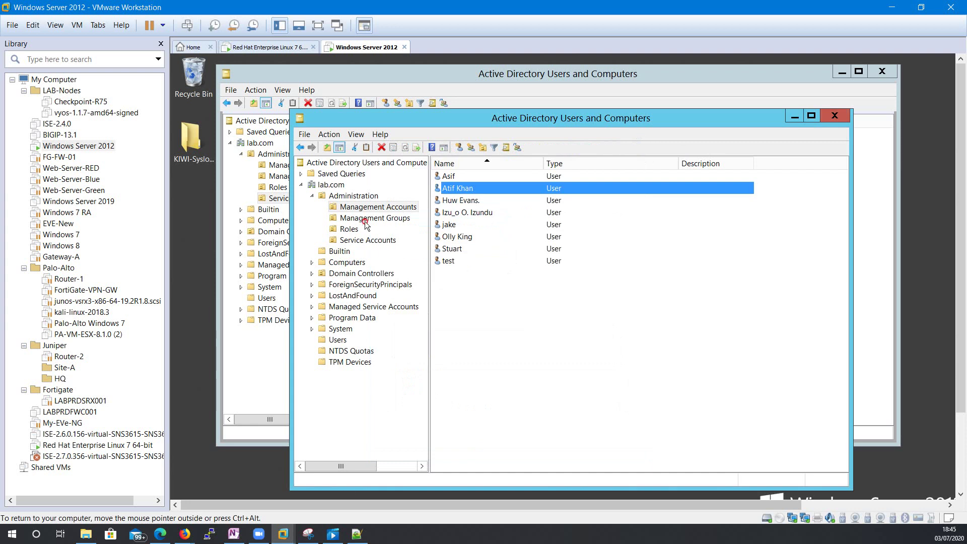
pyautogui.click(402, 220)
pyautogui.click(467, 199)
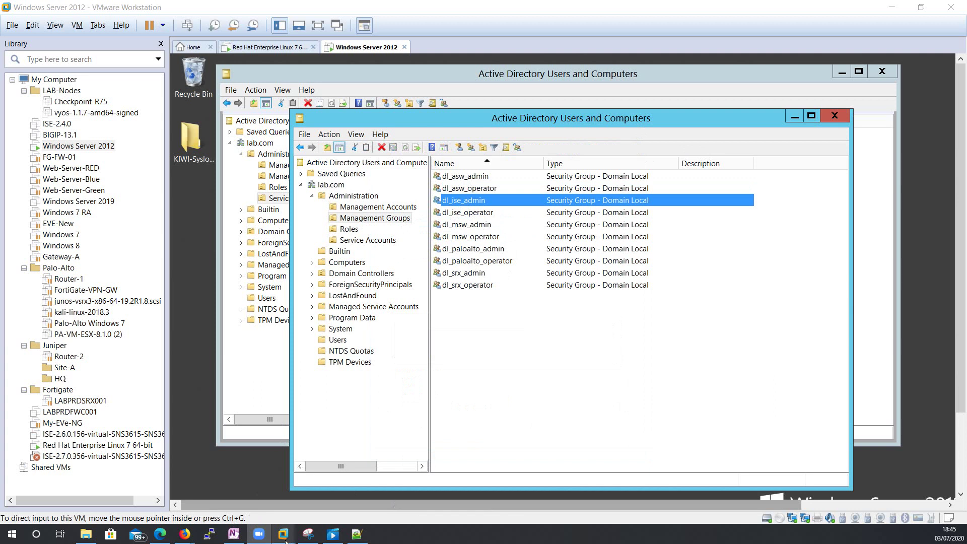
pyautogui.click(211, 509)
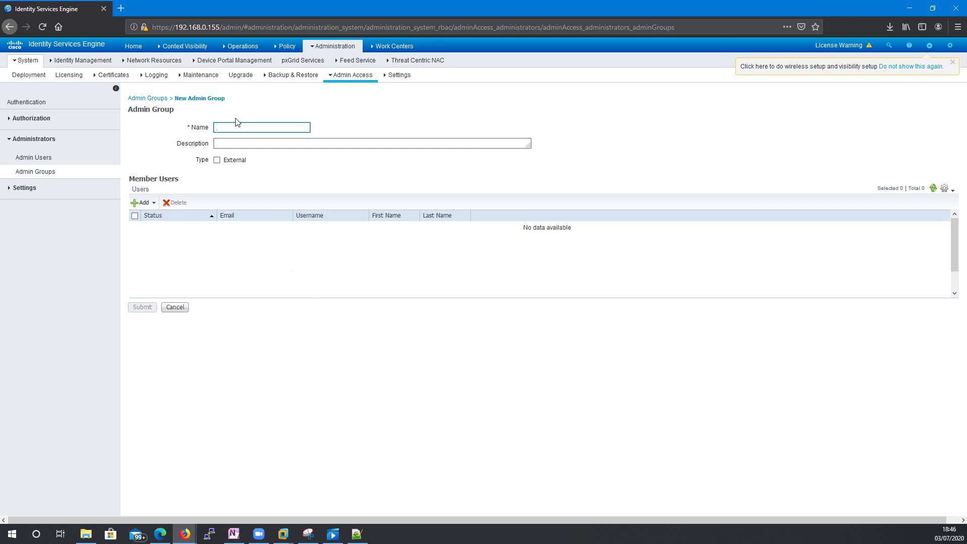
# - Enter the new group's name and mark the admin group as External
pyautogui.write('dl_ise_admin')
pyautogui.click(213, 160)
pyautogui.click(217, 160)
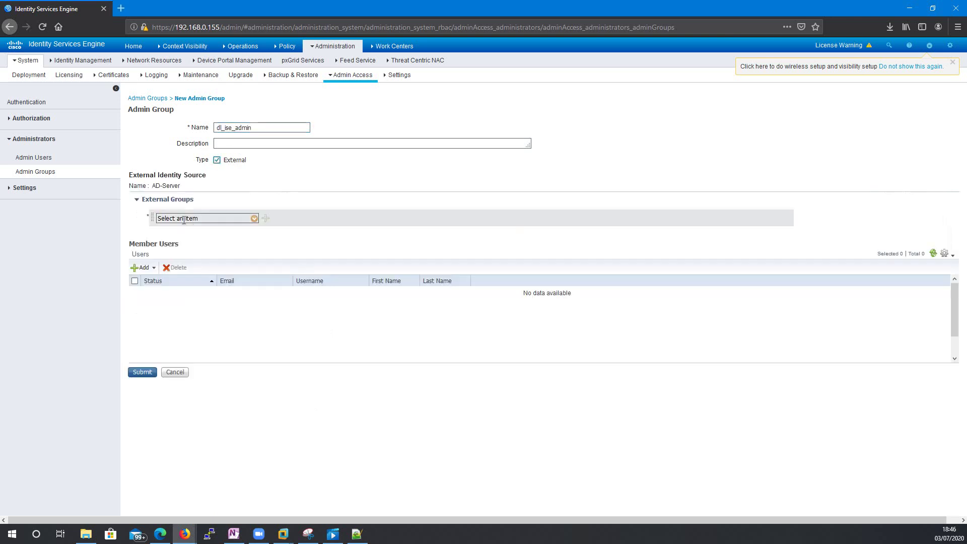
# - Find the External Groups dropdown shows no data available, then cancel the New Admin Group form
pyautogui.click(255, 218)
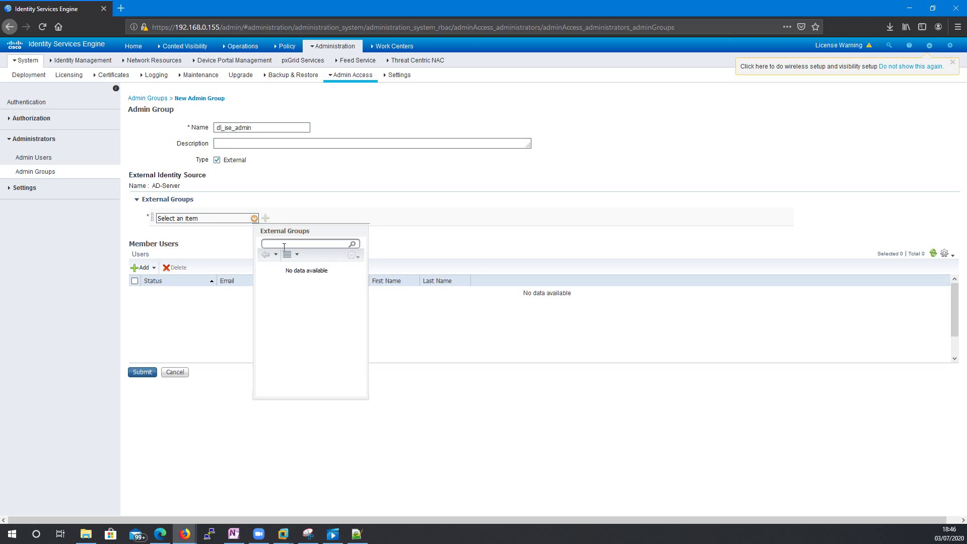
pyautogui.click(202, 231)
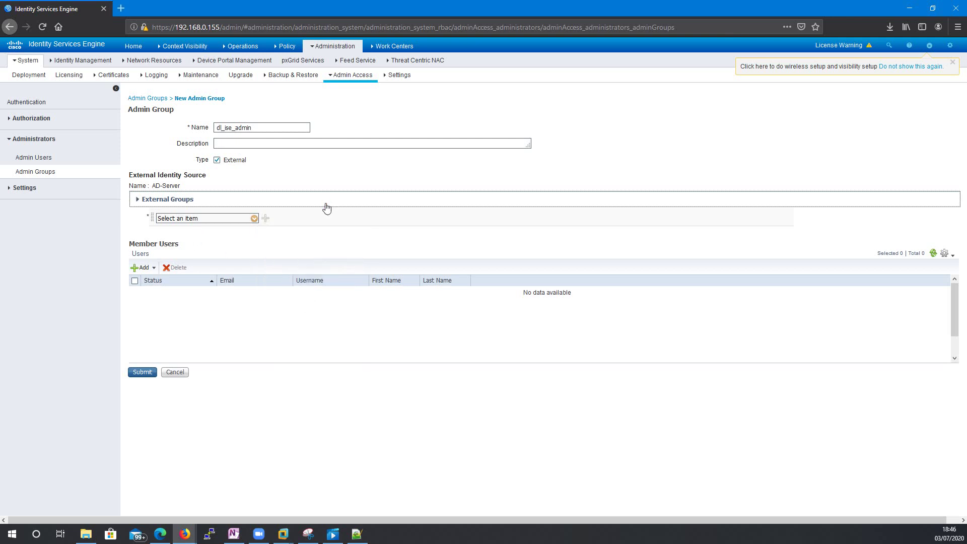
pyautogui.click(213, 201)
pyautogui.click(196, 202)
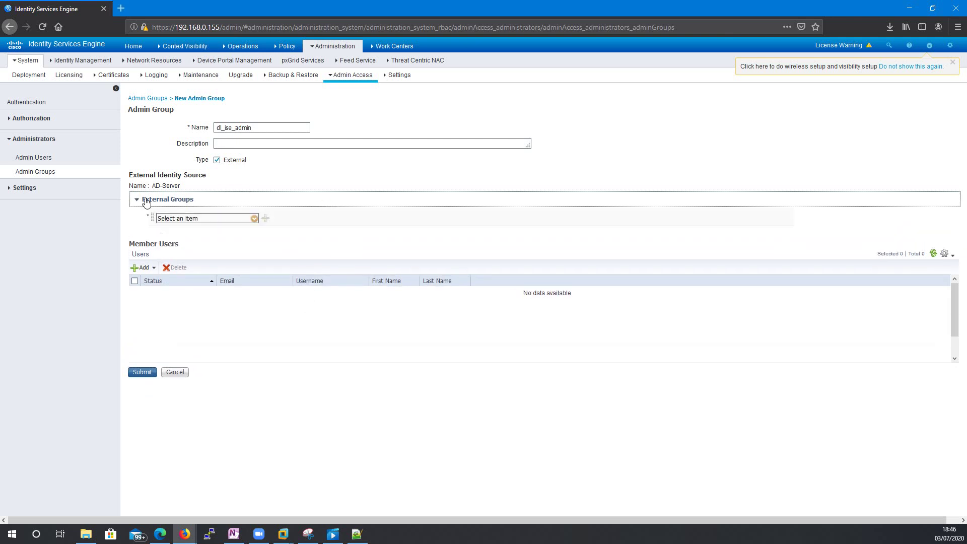
pyautogui.click(255, 219)
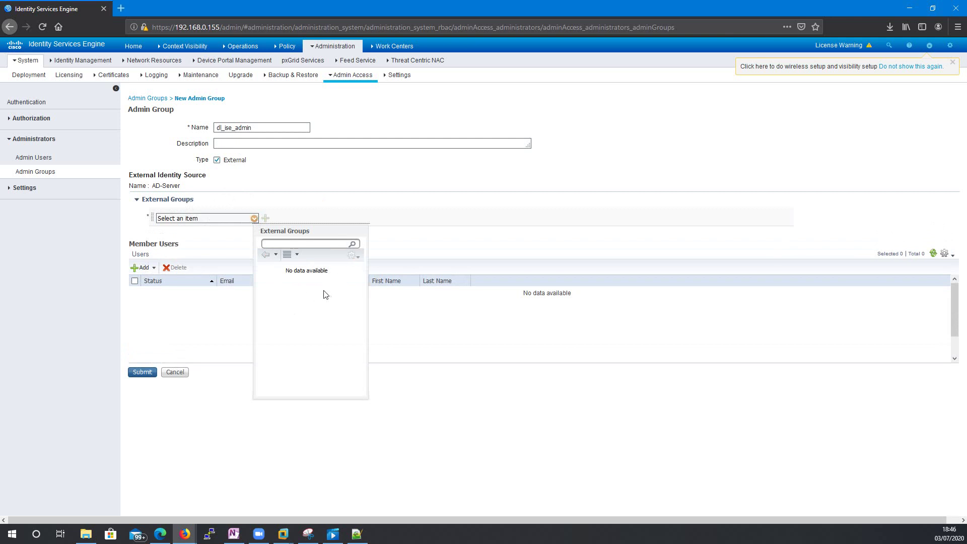
pyautogui.click(255, 219)
pyautogui.click(255, 219)
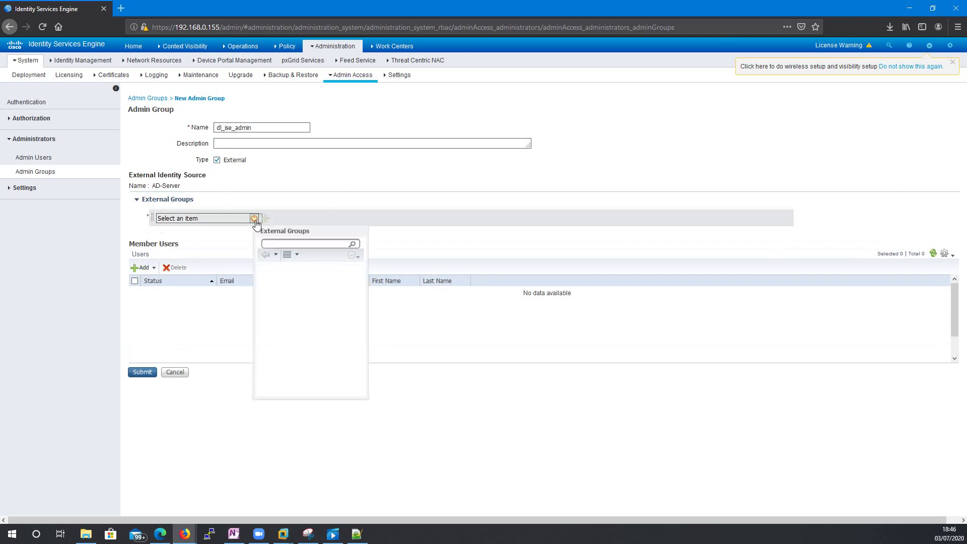
pyautogui.click(296, 256)
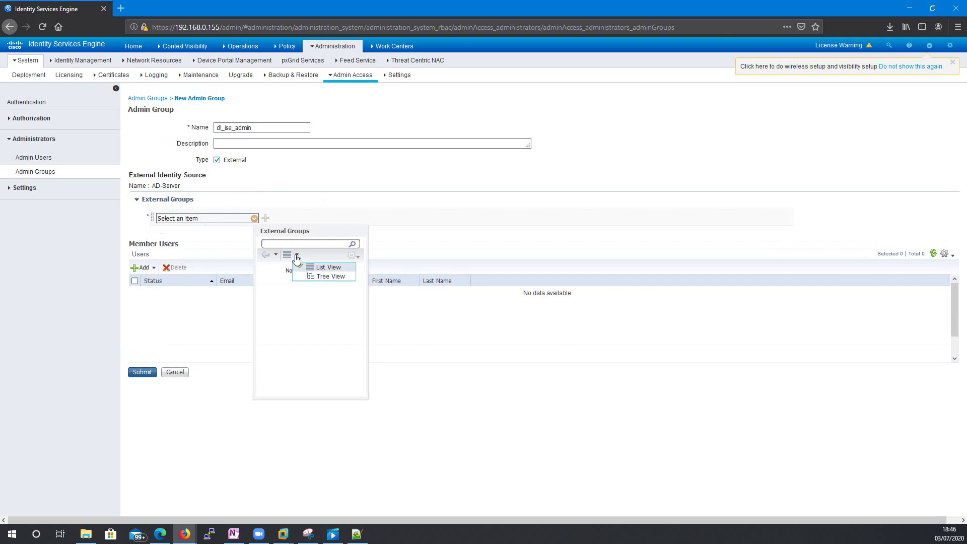
pyautogui.click(296, 256)
pyautogui.click(293, 299)
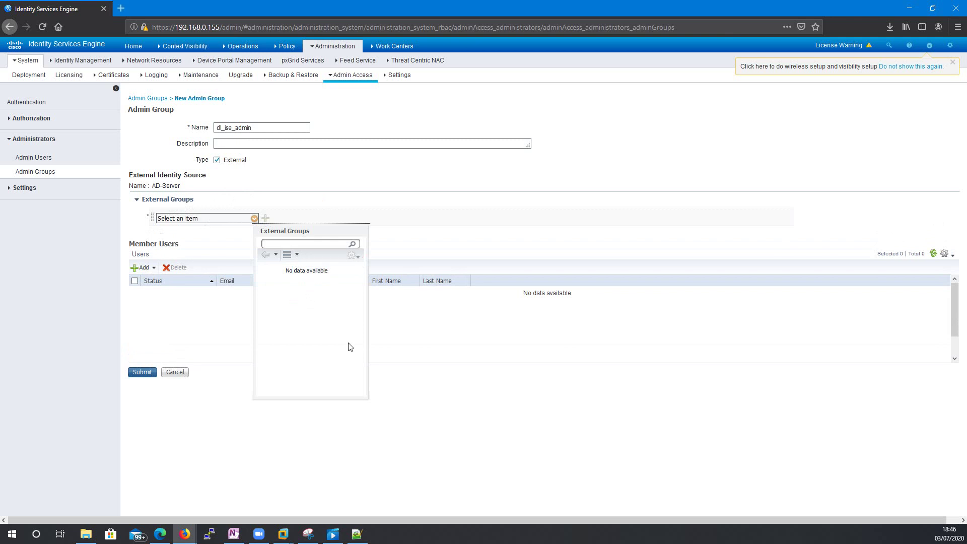
pyautogui.click(326, 178)
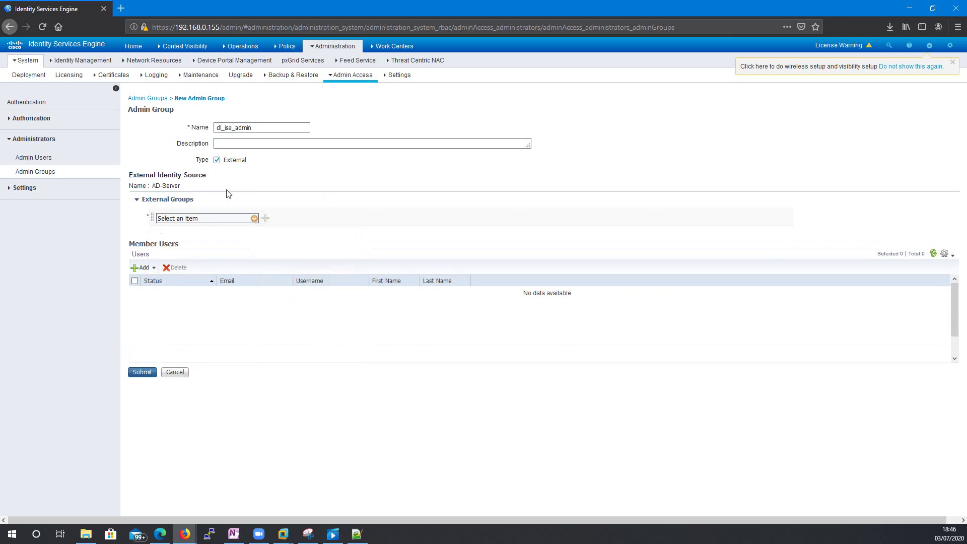
pyautogui.click(177, 373)
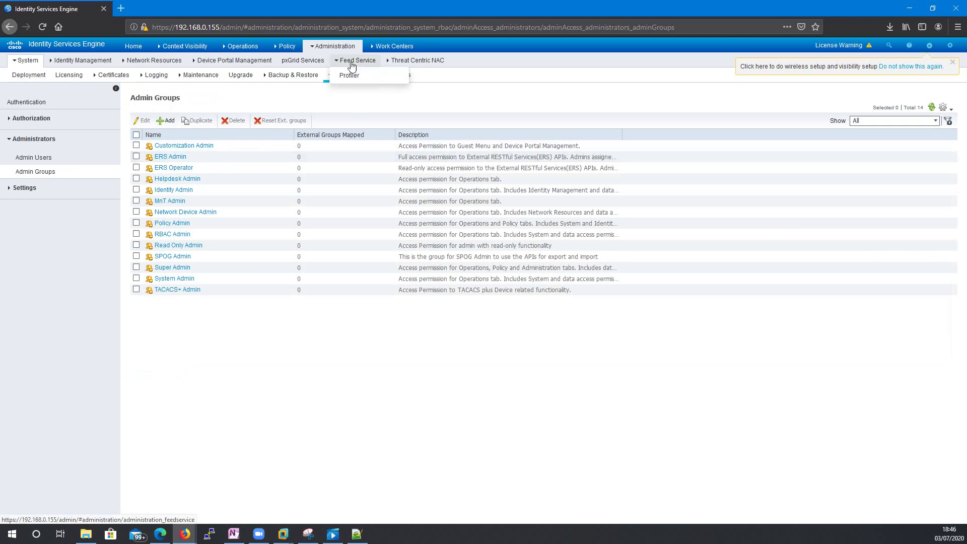
# - Go to Administration > Identity Management > External Identity Sources, discarding unsaved changes
pyautogui.moveTo(287, 48)
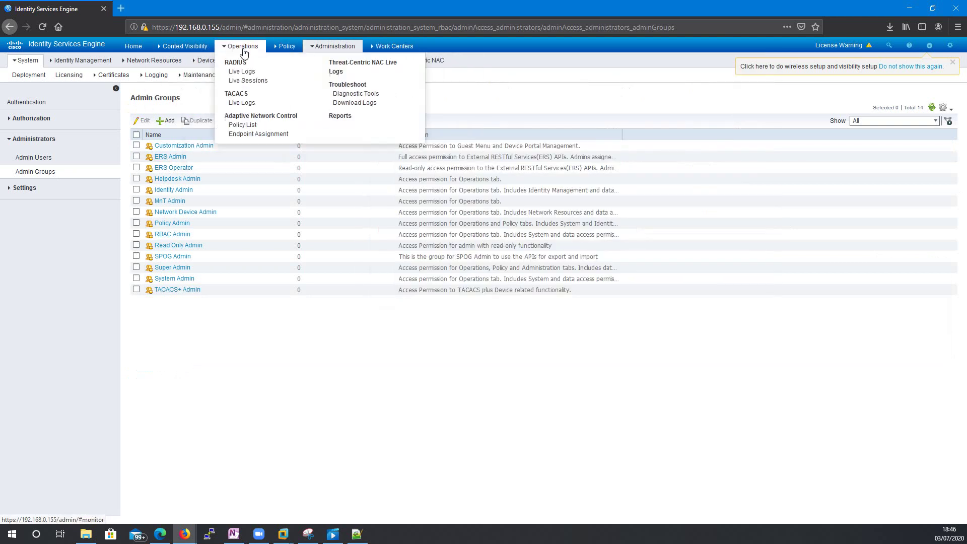
pyautogui.moveTo(322, 48)
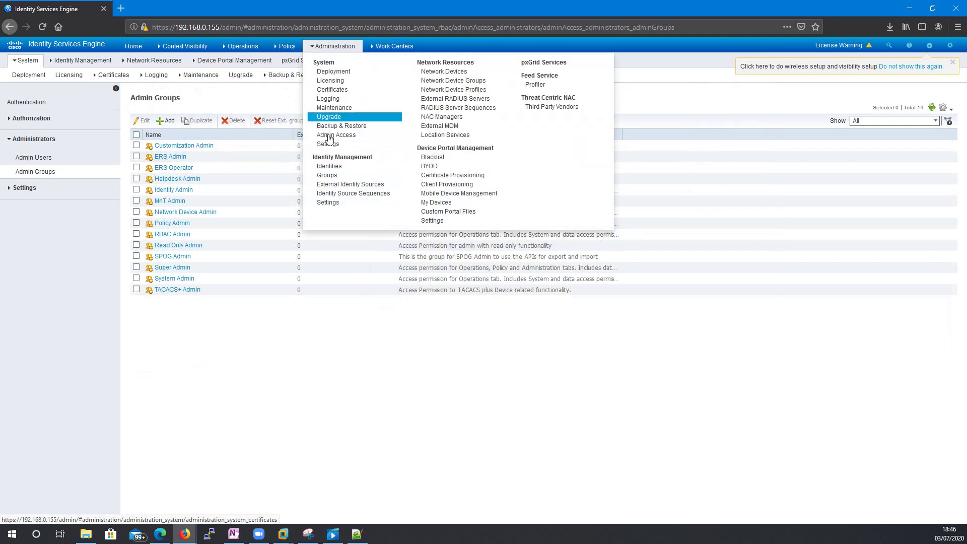
pyautogui.click(339, 194)
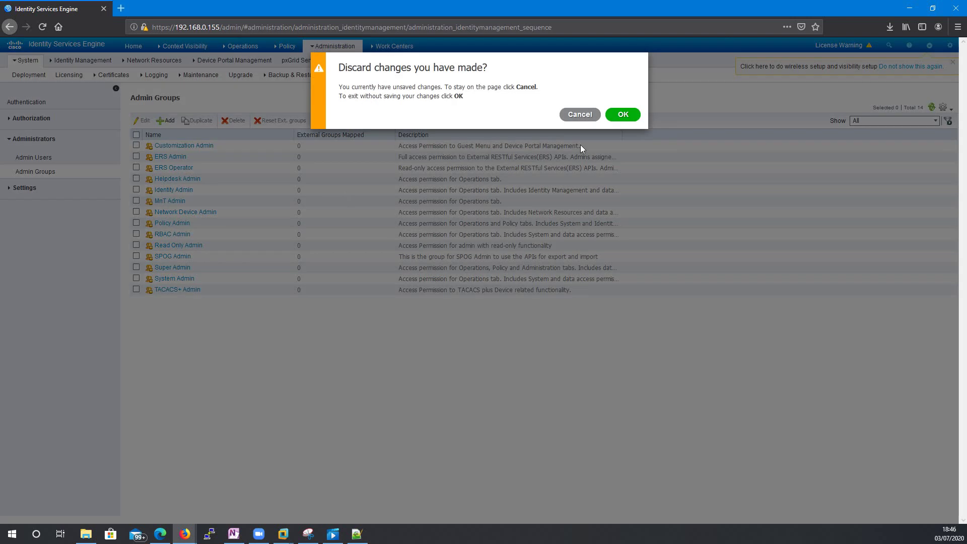
pyautogui.click(580, 115)
pyautogui.moveTo(319, 46)
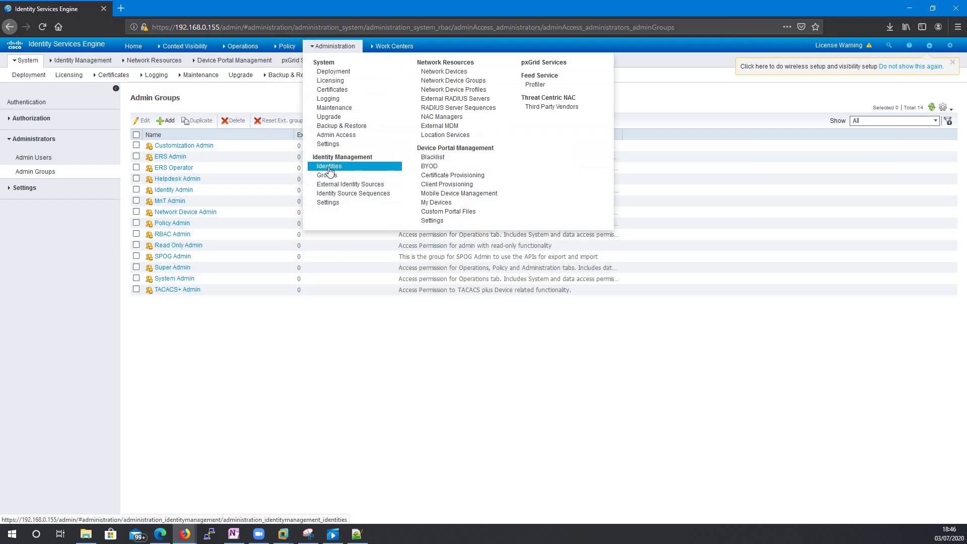
pyautogui.click(335, 184)
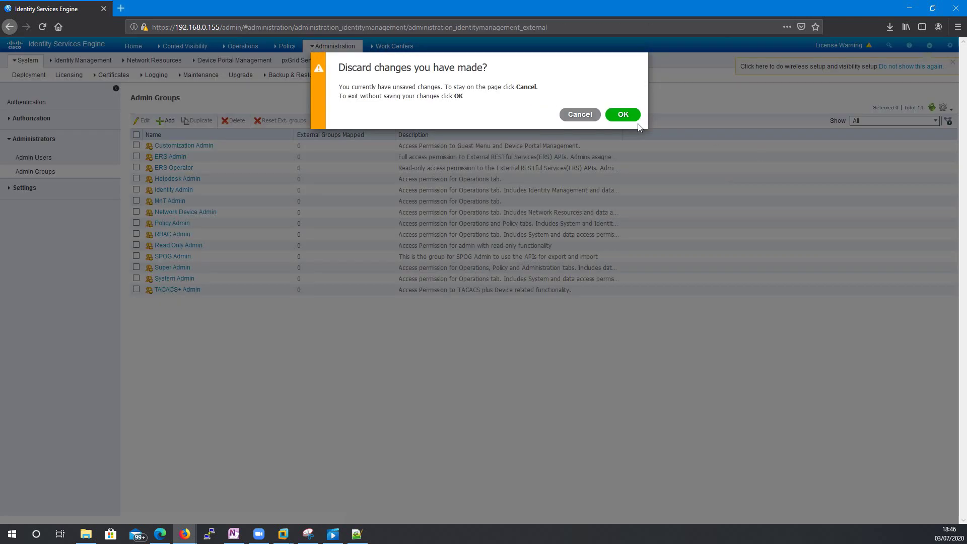
pyautogui.click(622, 112)
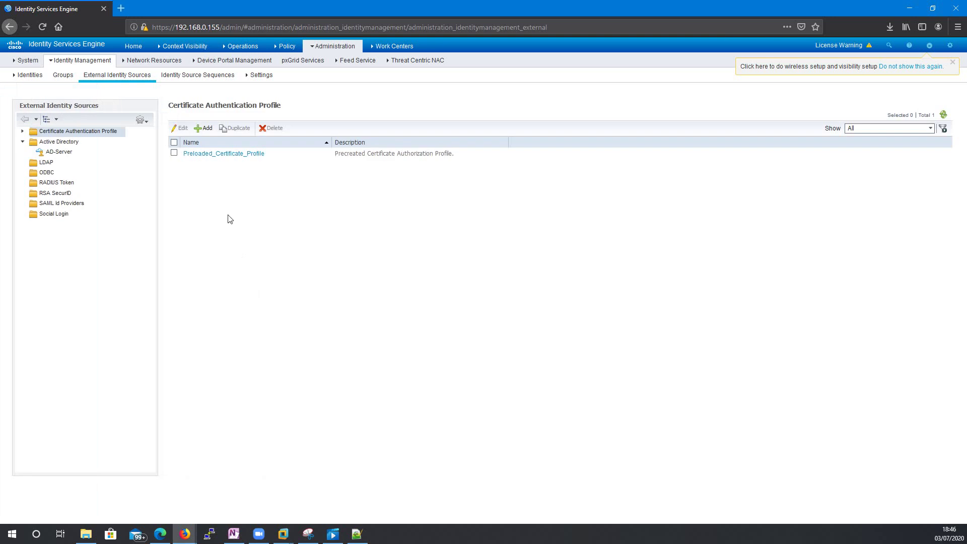
# - Select the AD-Server join point and view its empty Groups tab
pyautogui.click(59, 151)
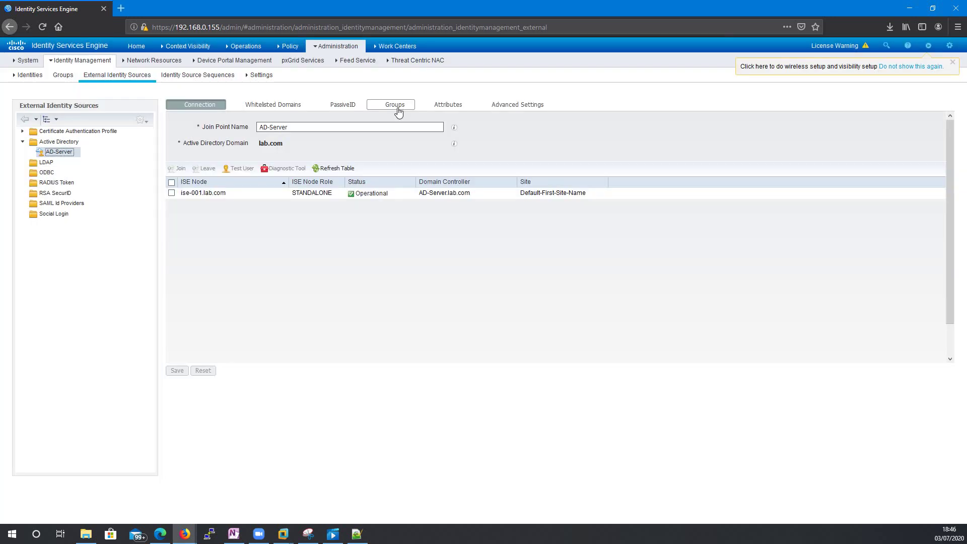
pyautogui.click(397, 109)
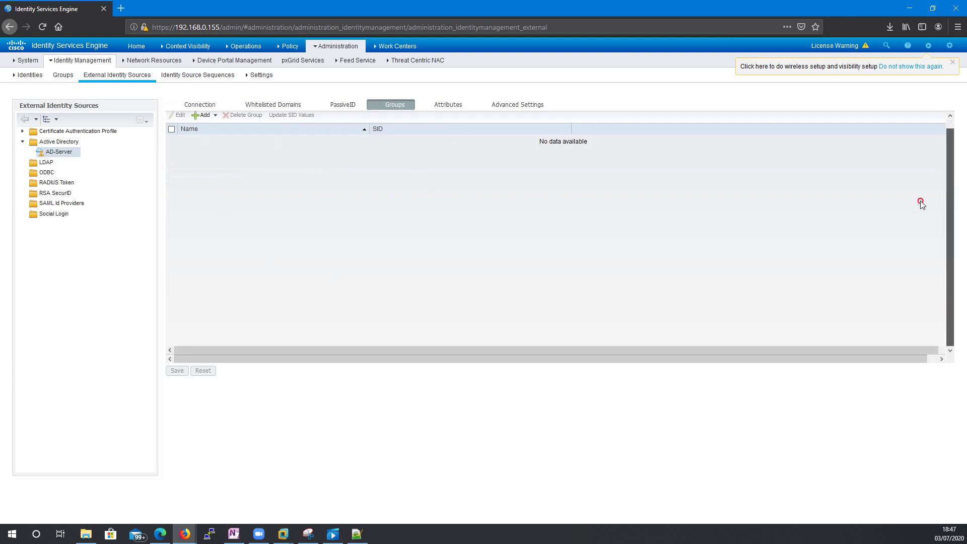
pyautogui.click(204, 124)
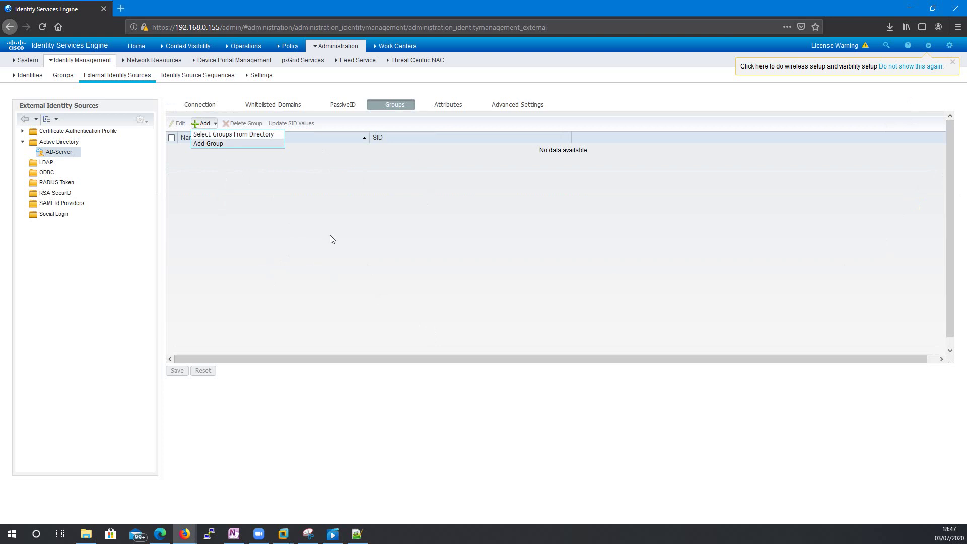
# - Retrieve directory groups matching dl_ise* and add dl_ise_admin and dl_ise_operator to AD-Server
pyautogui.click(236, 133)
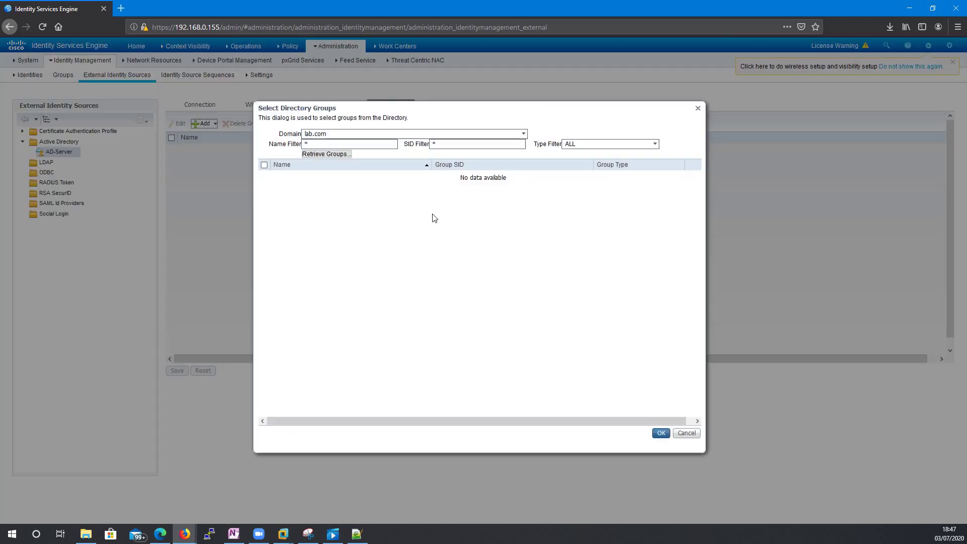
pyautogui.doubleClick(335, 143)
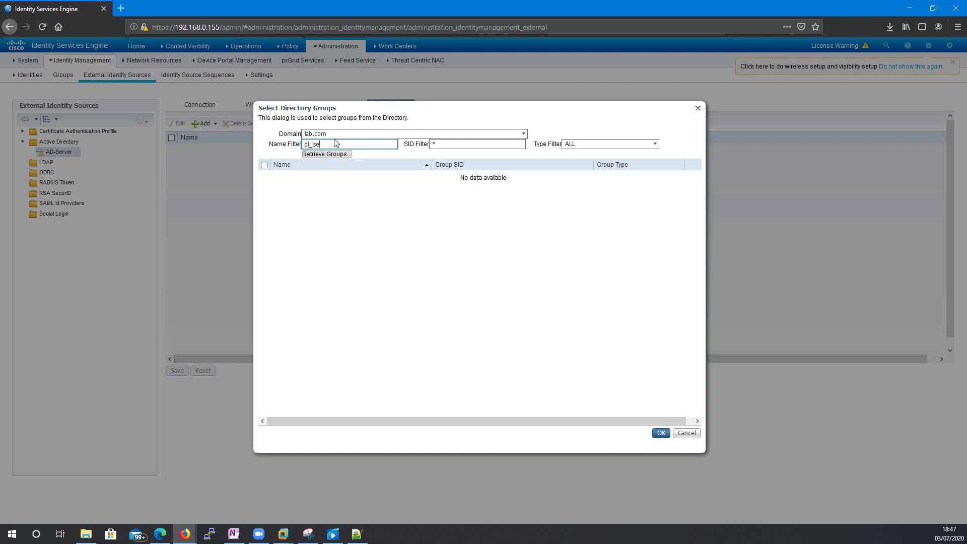
pyautogui.click(325, 154)
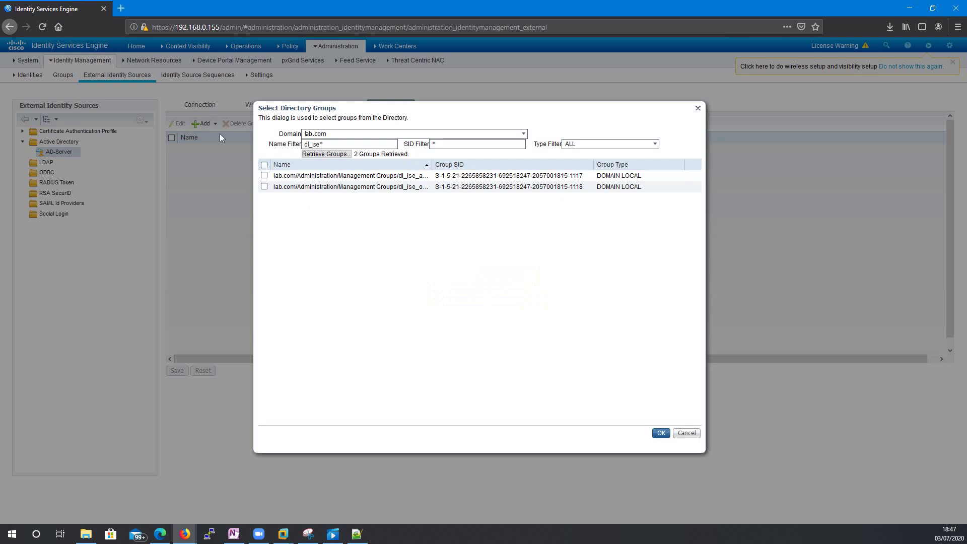
pyautogui.click(264, 165)
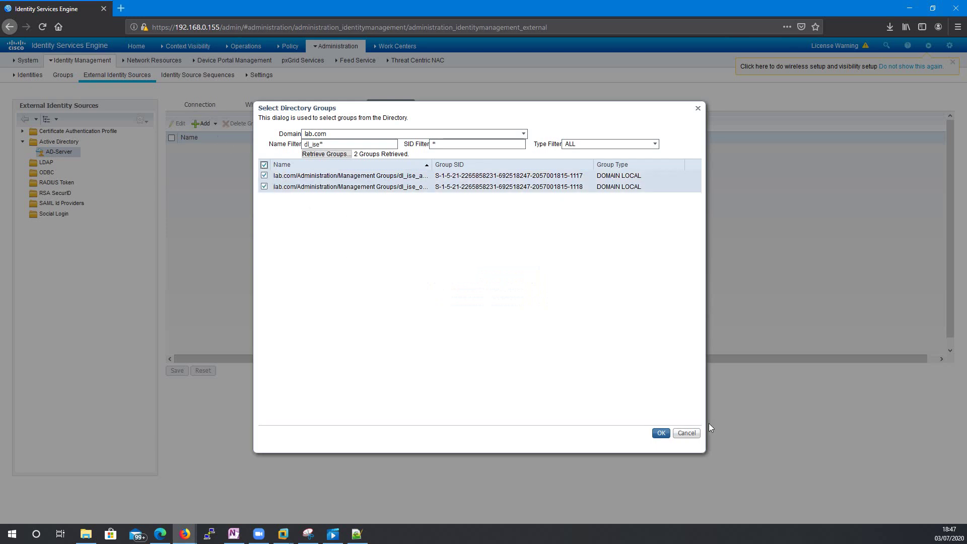
pyautogui.click(663, 433)
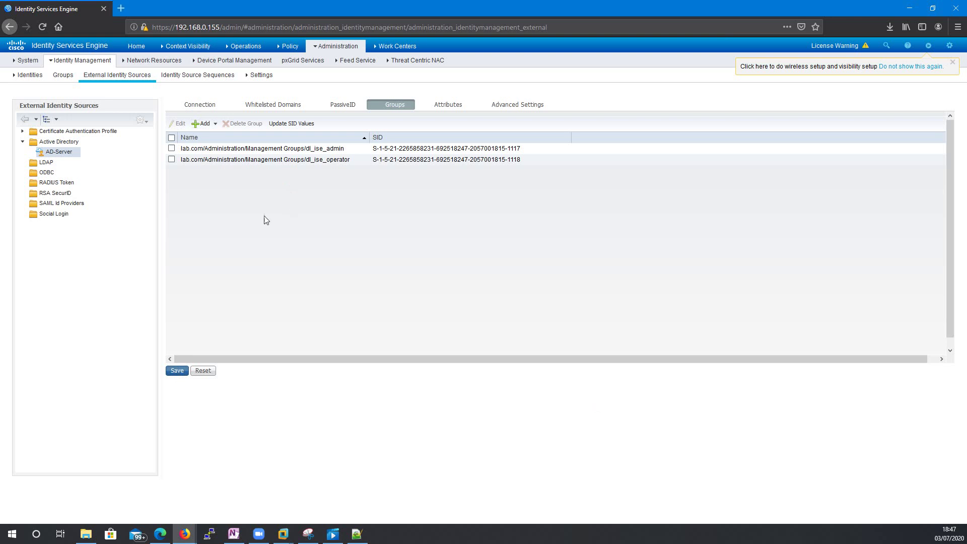
# - Save AD-Server's groups, review its Connection, Whitelisted Domains and PassiveID tabs, then open Admin Access
pyautogui.click(176, 371)
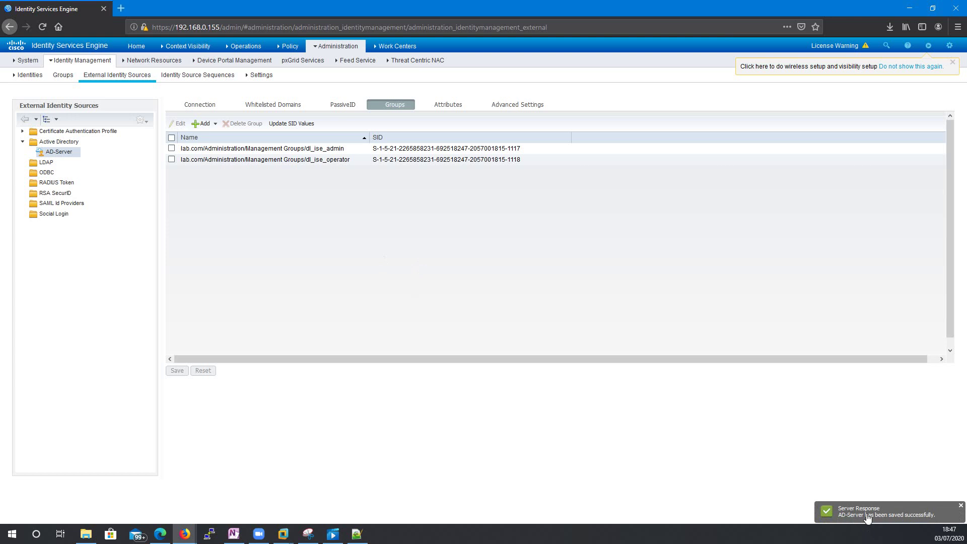
pyautogui.click(58, 152)
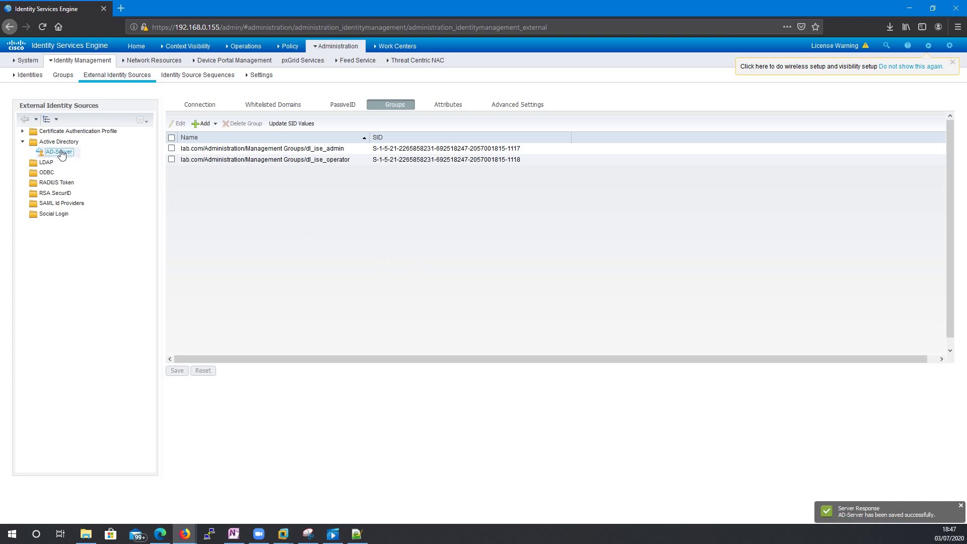
pyautogui.click(204, 105)
pyautogui.click(273, 105)
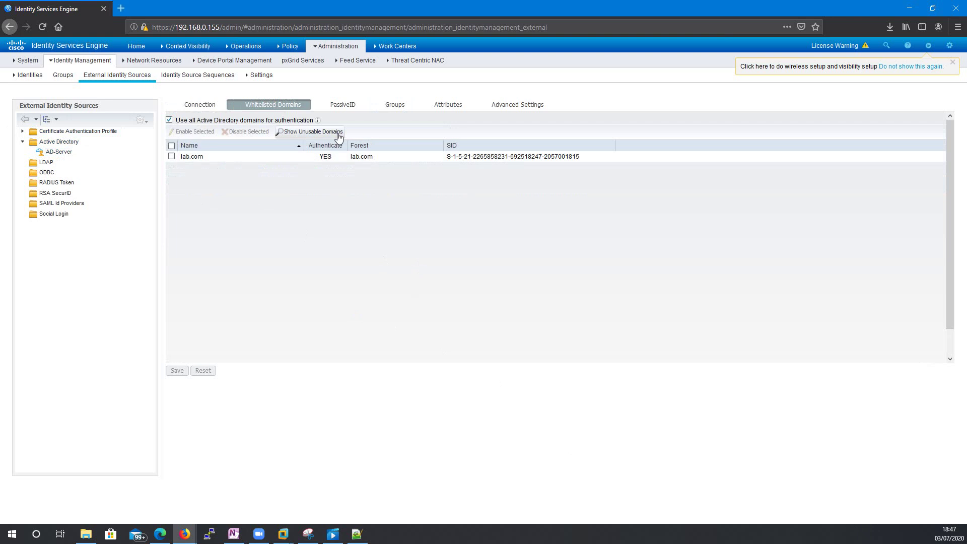
pyautogui.click(342, 105)
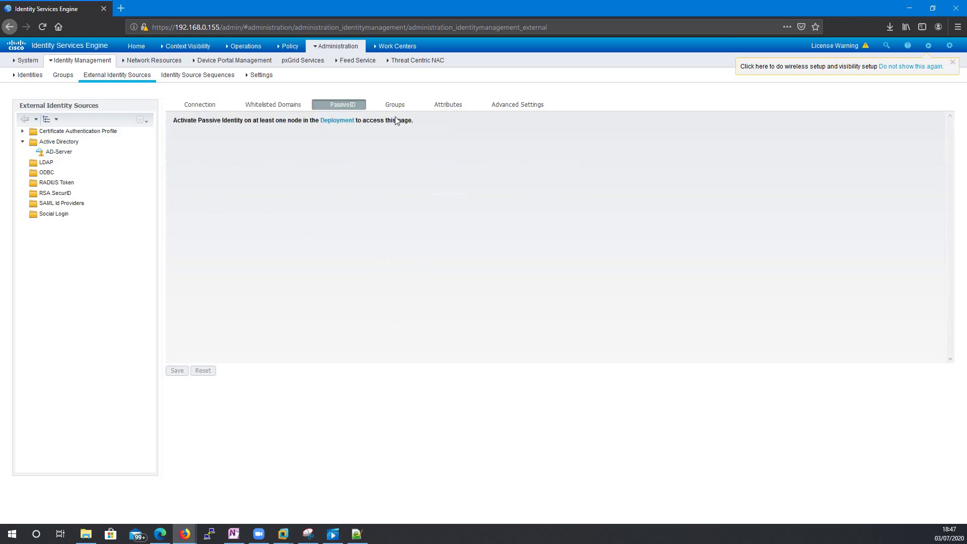
pyautogui.click(394, 104)
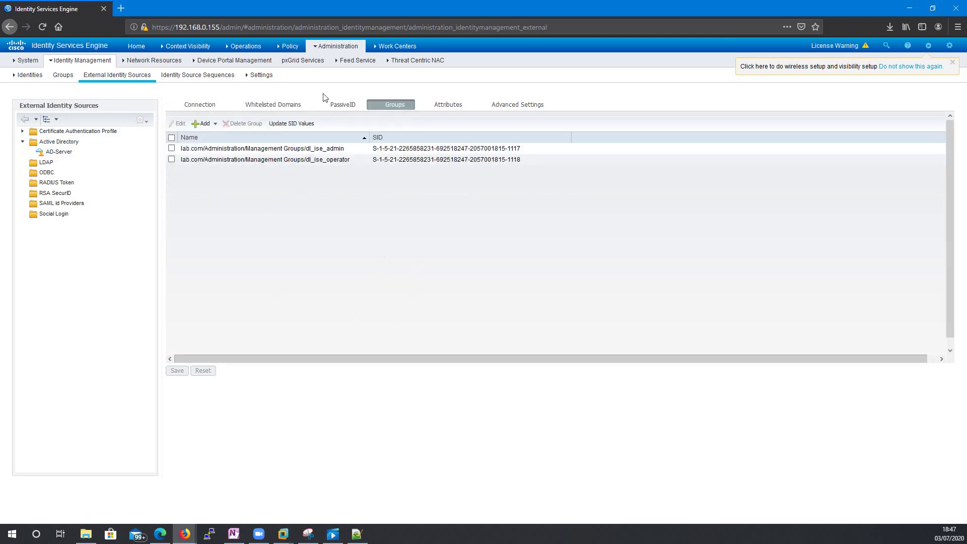
pyautogui.click(330, 47)
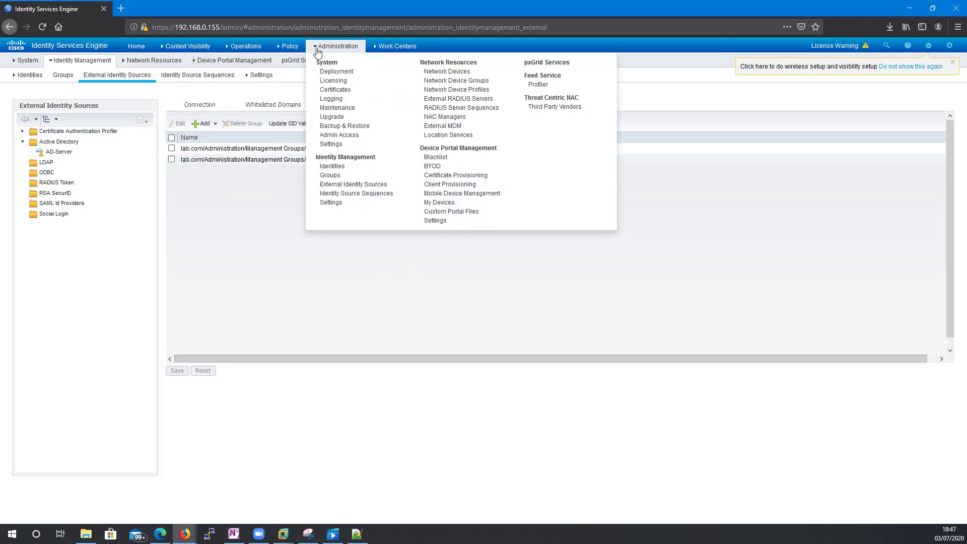
pyautogui.click(339, 135)
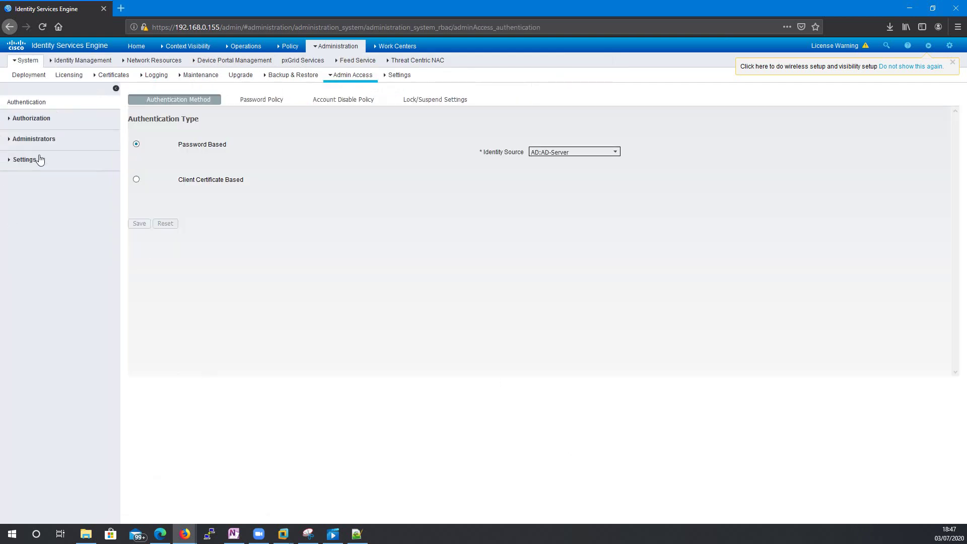
# - Create External admin group dl_ise_admin mapped to AD group lab.com/Administration/Management Groups/dl_ise_admin
pyautogui.click(34, 139)
pyautogui.click(36, 171)
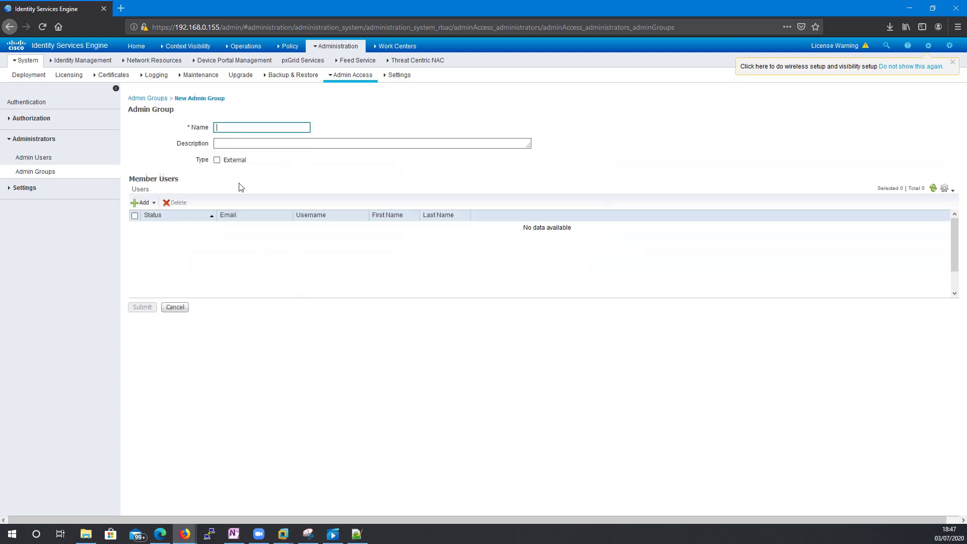
pyautogui.write('dl_ise_admin')
pyautogui.click(225, 158)
pyautogui.click(217, 160)
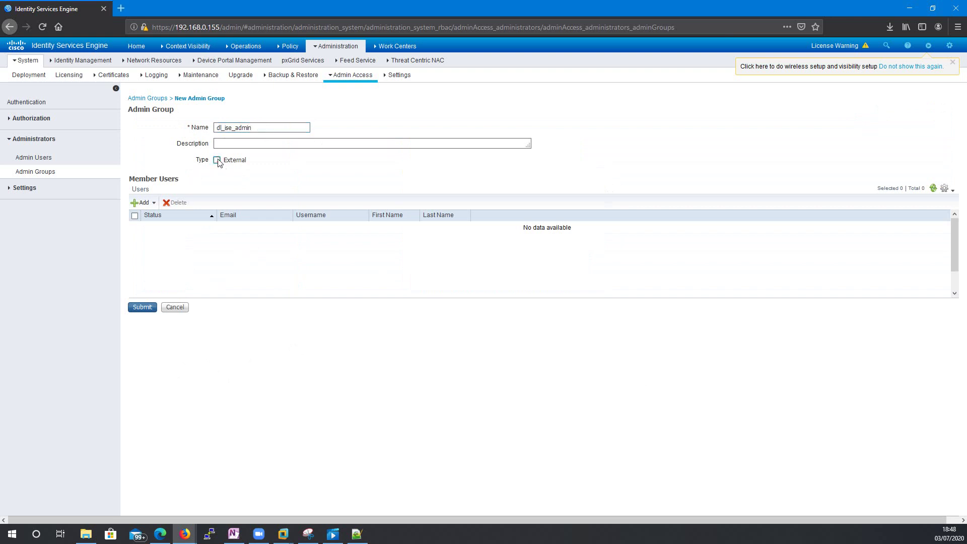
pyautogui.click(255, 219)
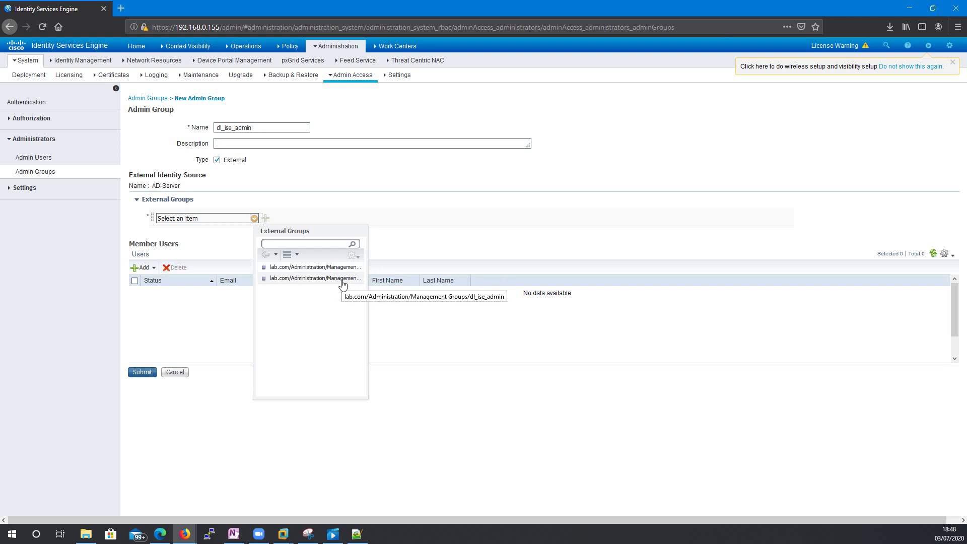
pyautogui.click(342, 280)
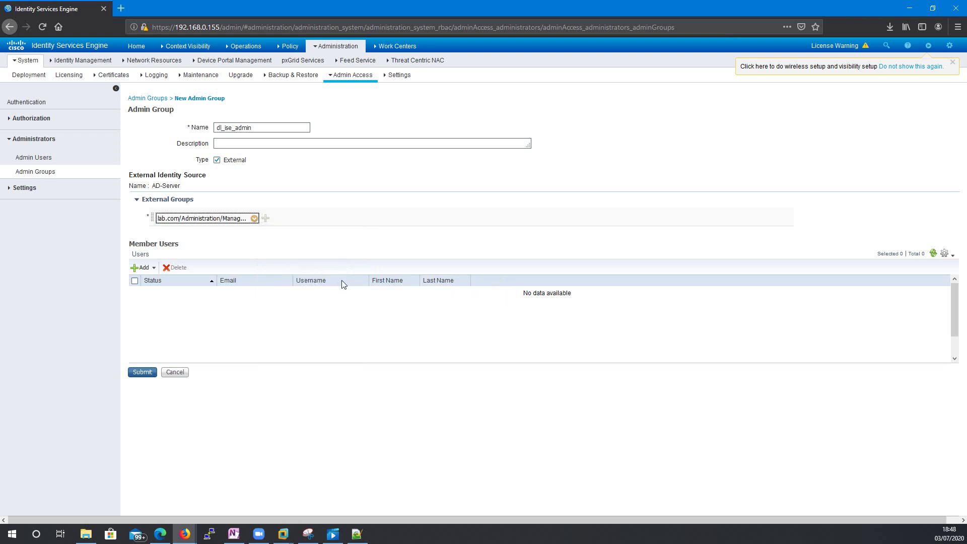
pyautogui.click(151, 373)
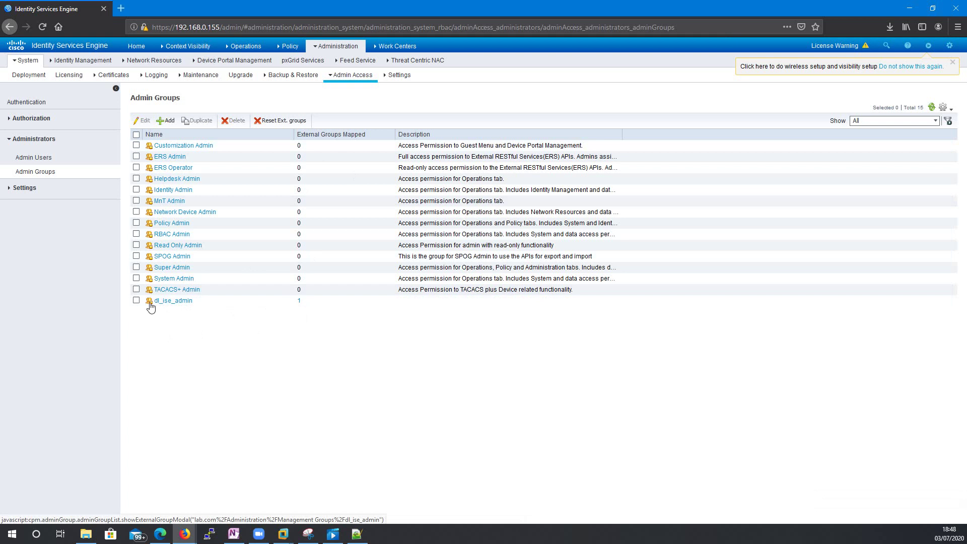
pyautogui.click(167, 121)
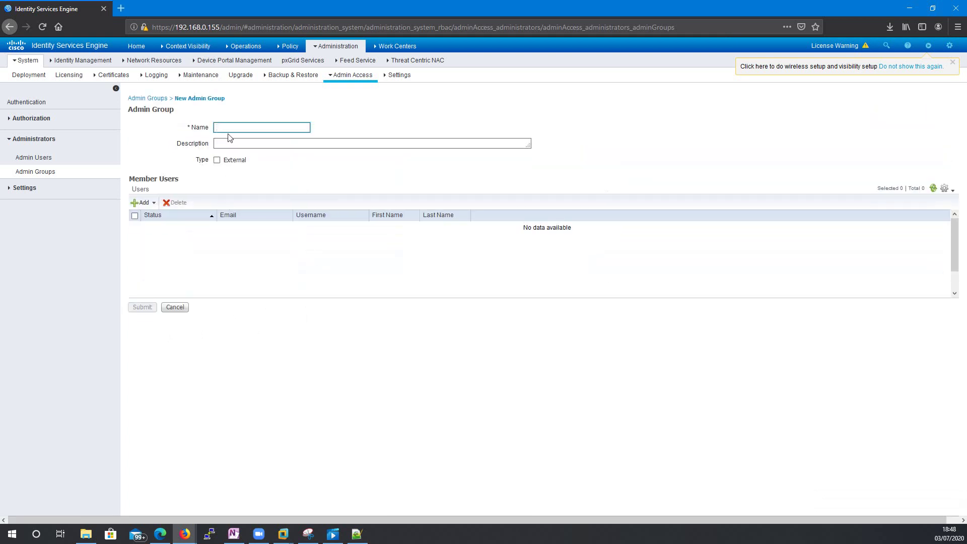
# - Create external admin group dl_ise_operator mapped to the first lab.com AD group
pyautogui.write('dl_ise_operator')
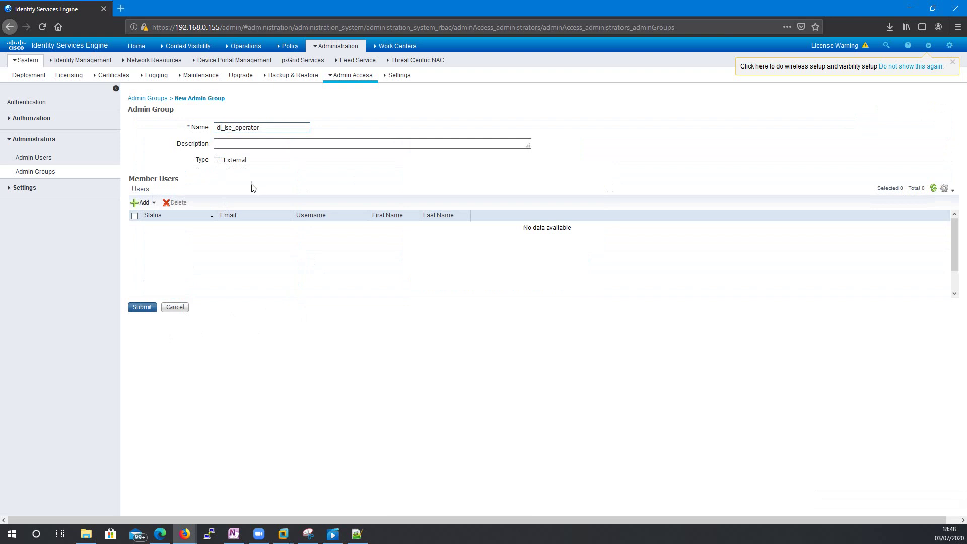
pyautogui.click(217, 160)
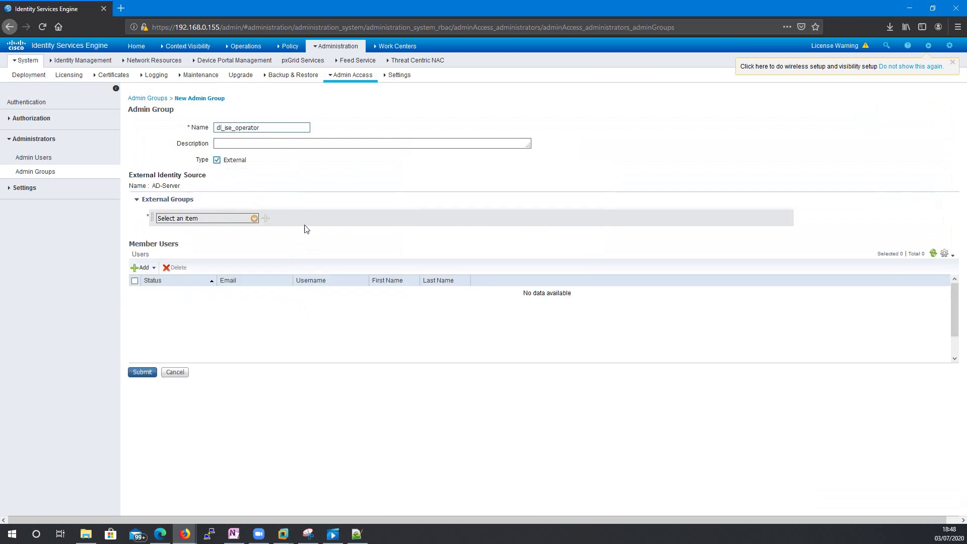
pyautogui.click(253, 218)
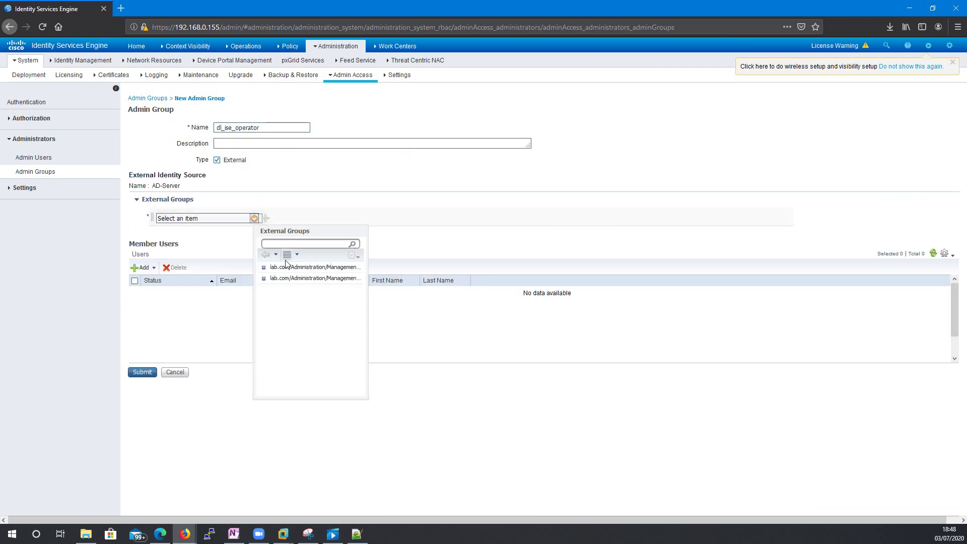
pyautogui.click(317, 267)
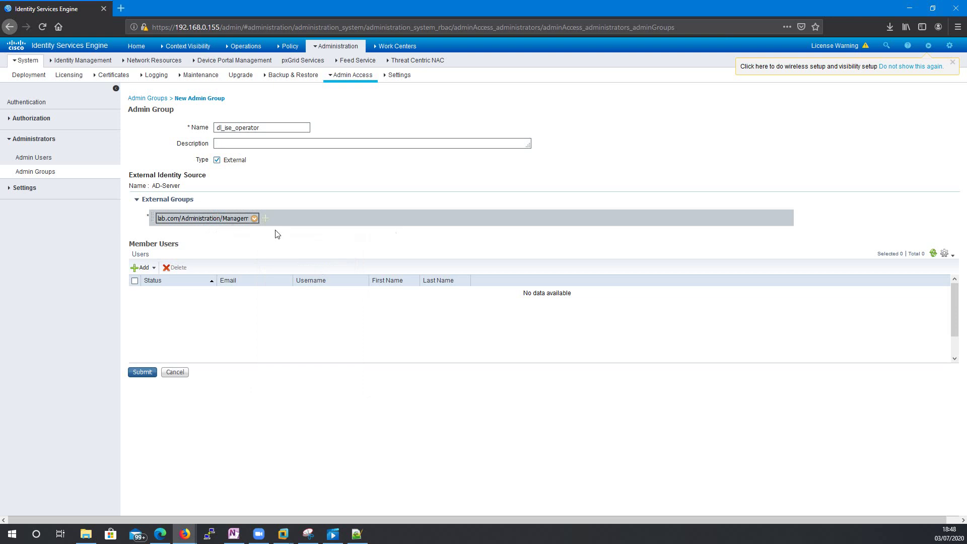
pyautogui.click(152, 375)
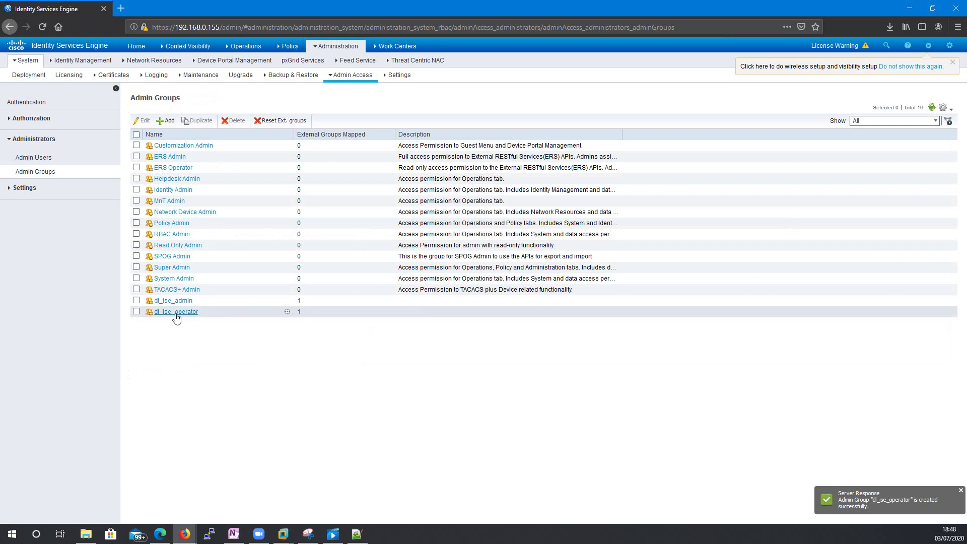
# - Expand Authorization > Permissions in the admin access pane and open the RBAC Policy page
pyautogui.click(23, 187)
pyautogui.click(24, 141)
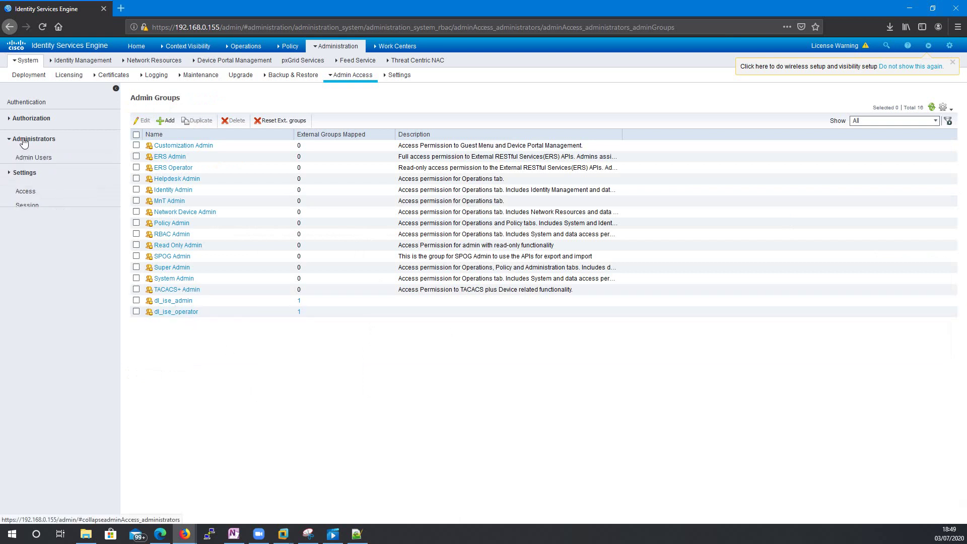
pyautogui.click(33, 119)
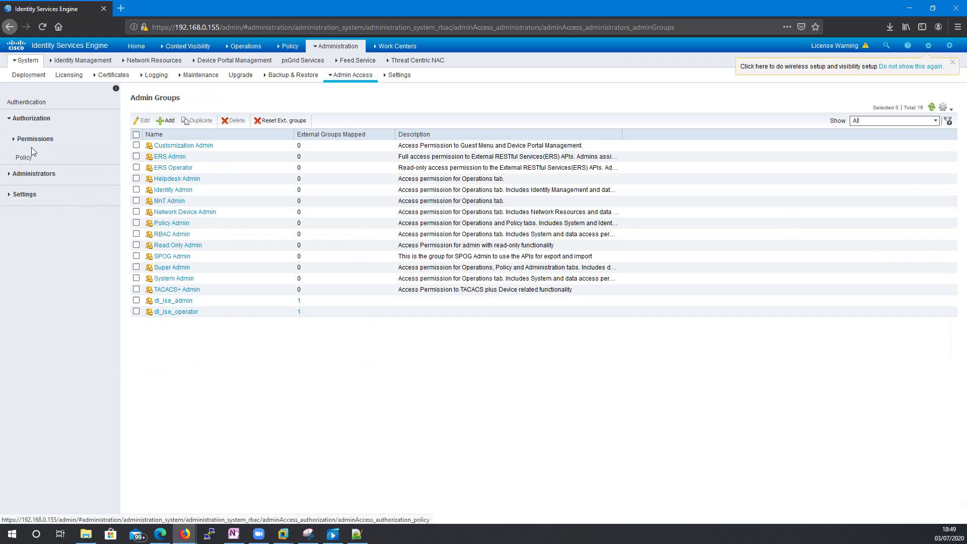
pyautogui.click(24, 157)
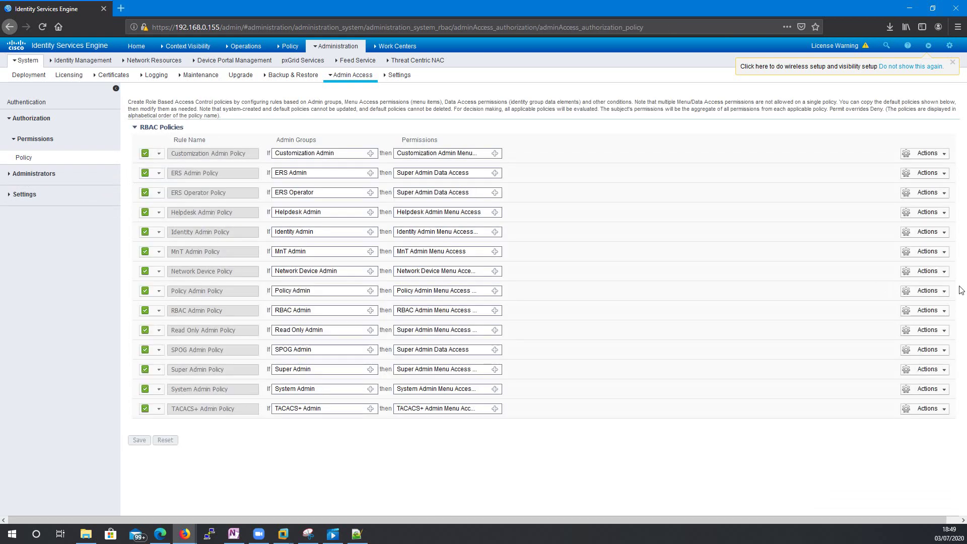
# - Insert a new rule below Network Device Policy and rename it RBAC Exter AD Admin
pyautogui.click(944, 272)
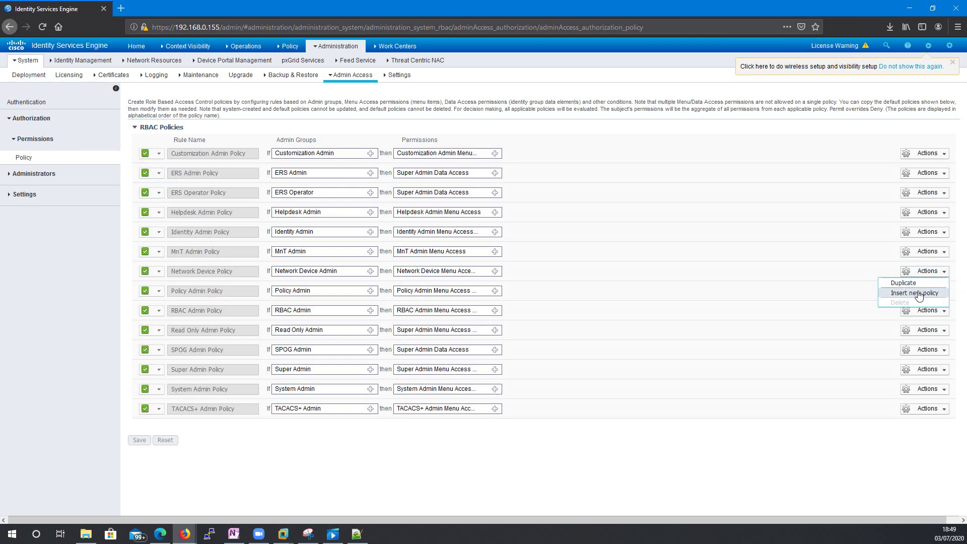
pyautogui.click(916, 294)
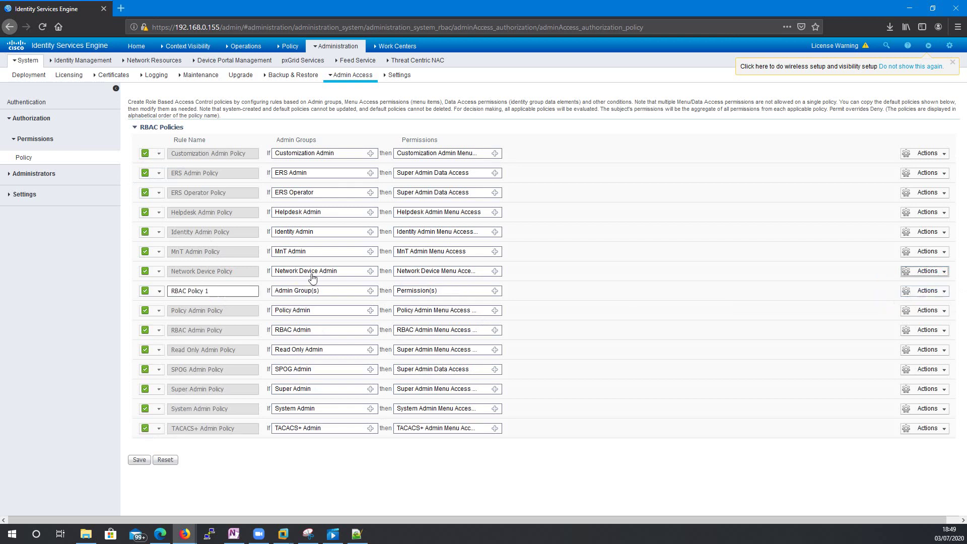
pyautogui.click(205, 294)
pyautogui.moveTo(188, 291); pyautogui.dragTo(420, 284)
pyautogui.write('Exter AD')
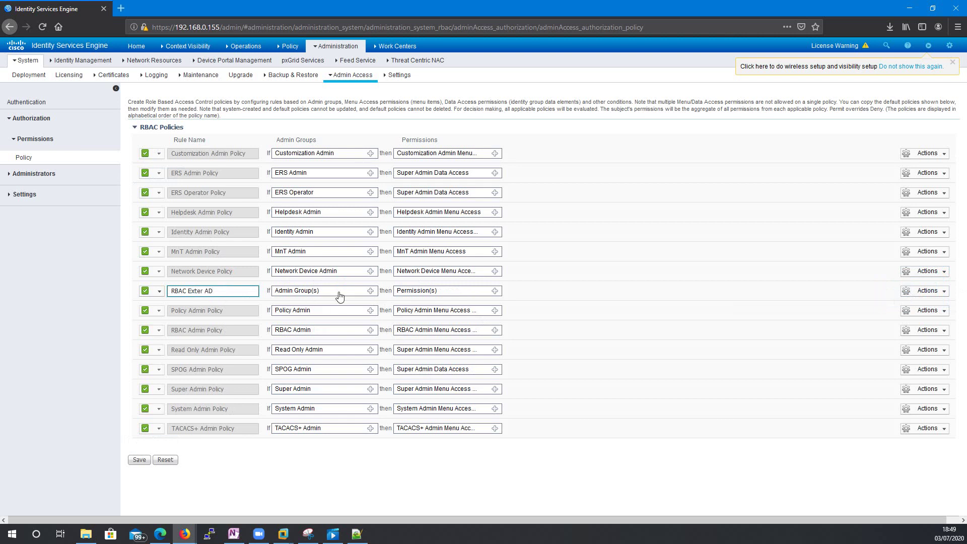
# - Set the new rule's admin group to dl_ise_admin
pyautogui.click(370, 293)
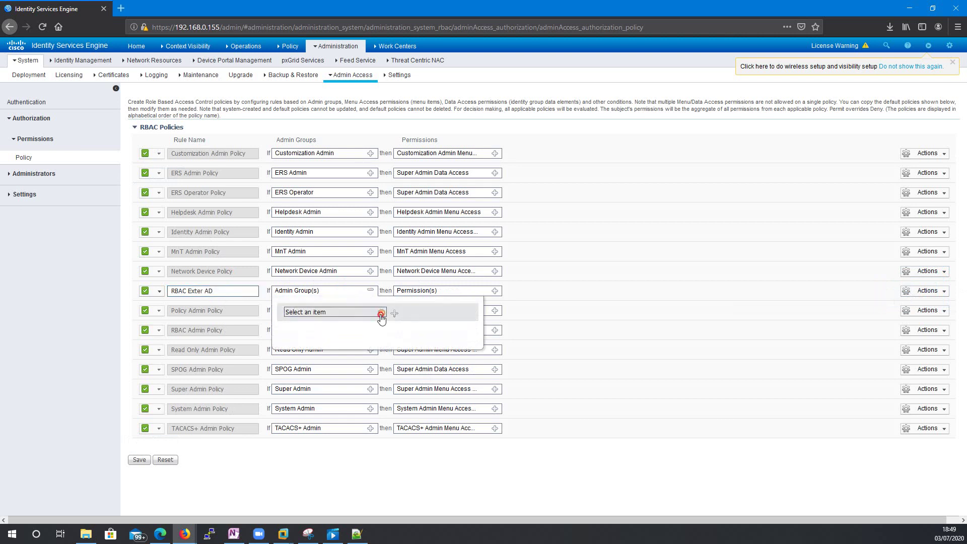
pyautogui.click(381, 313)
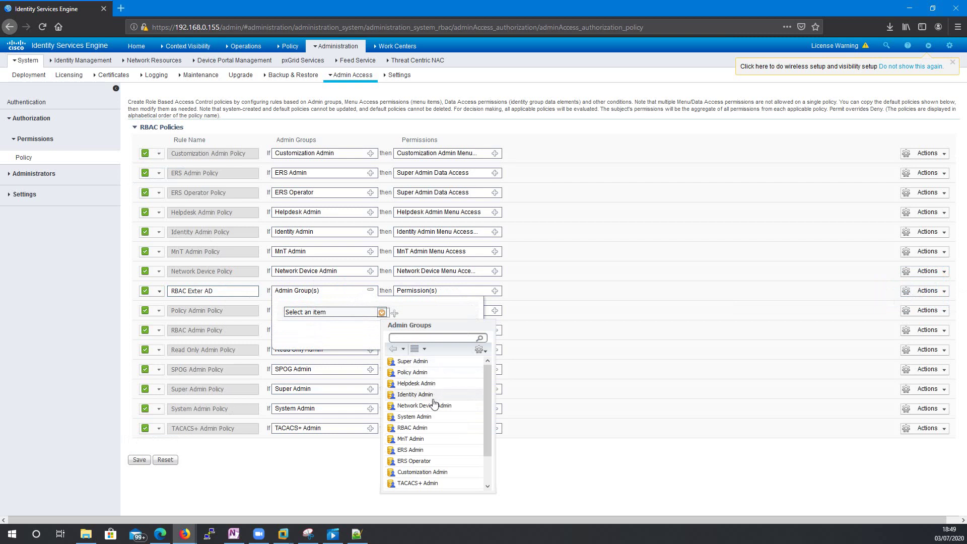
pyautogui.scroll(-1, 431, 405)
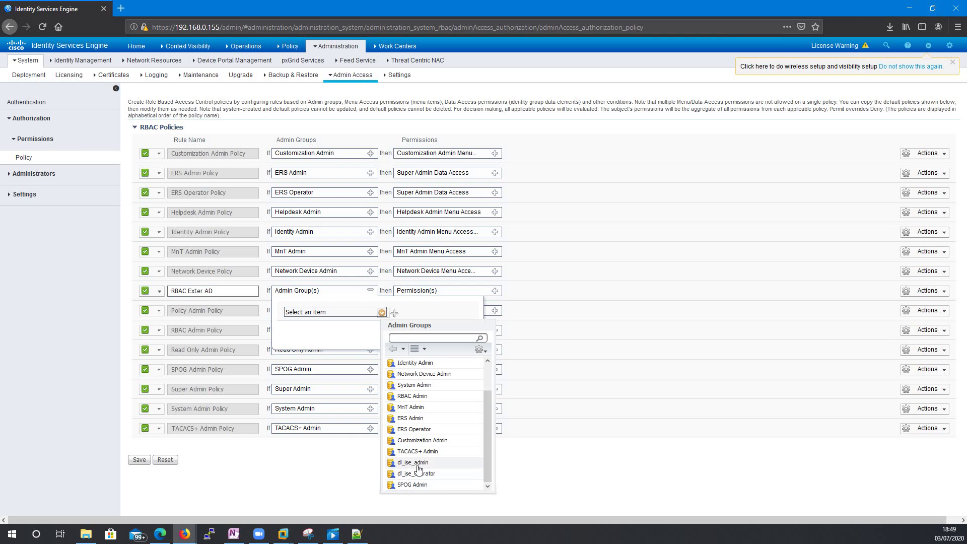
pyautogui.click(415, 463)
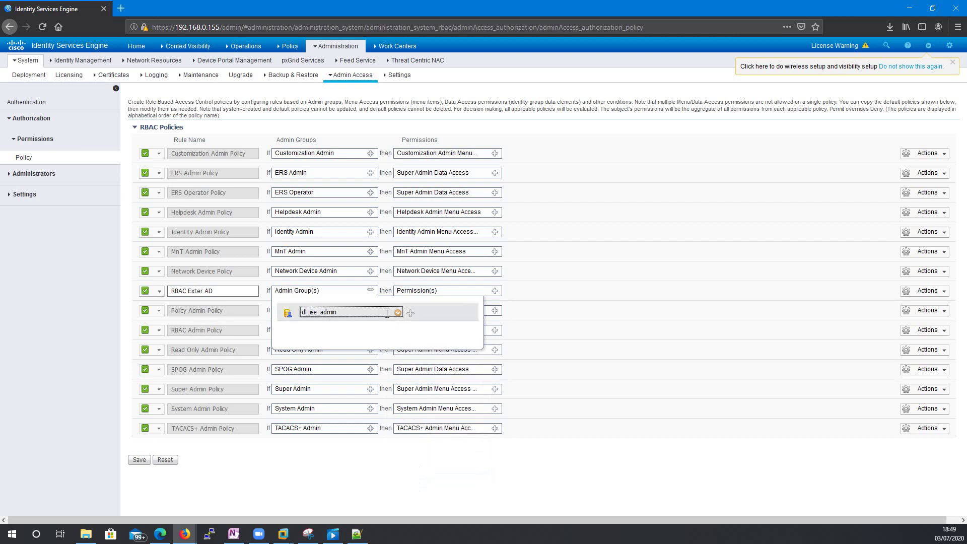
pyautogui.click(435, 292)
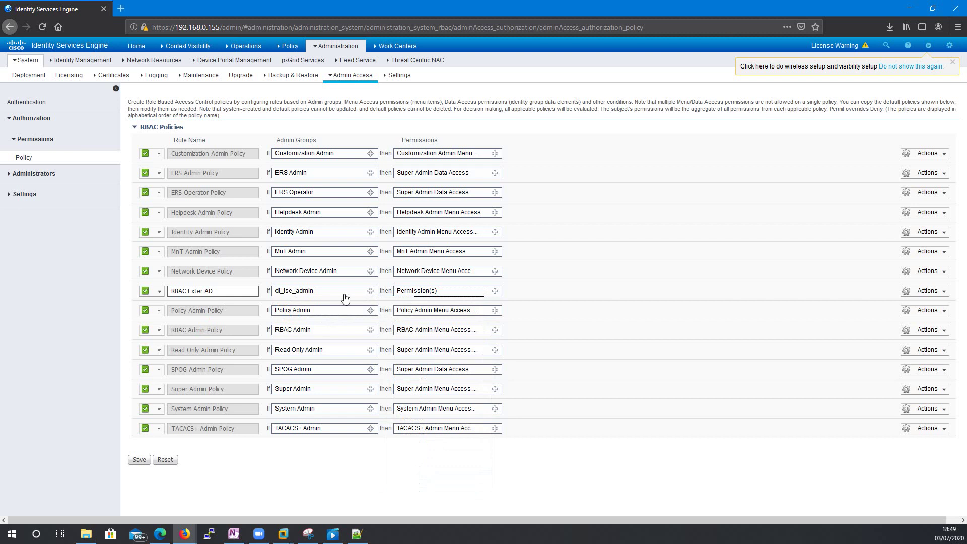
pyautogui.click(220, 291)
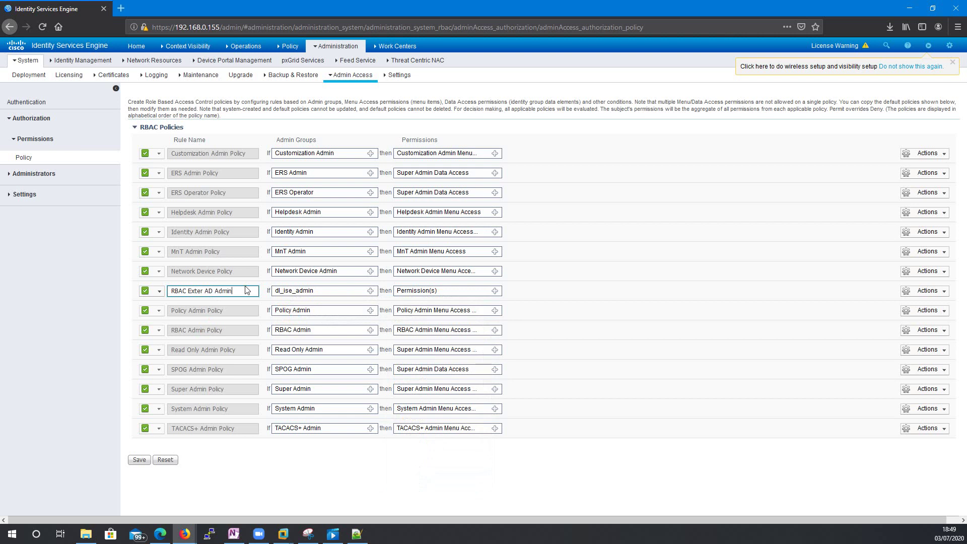
# - Grant the rule Super Admin Menu Access permissions
pyautogui.click(495, 291)
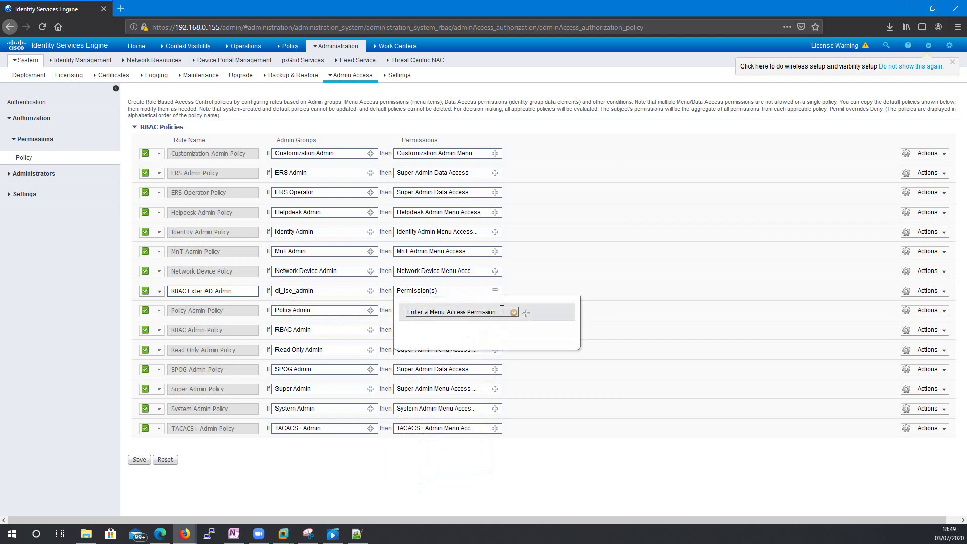
pyautogui.click(514, 313)
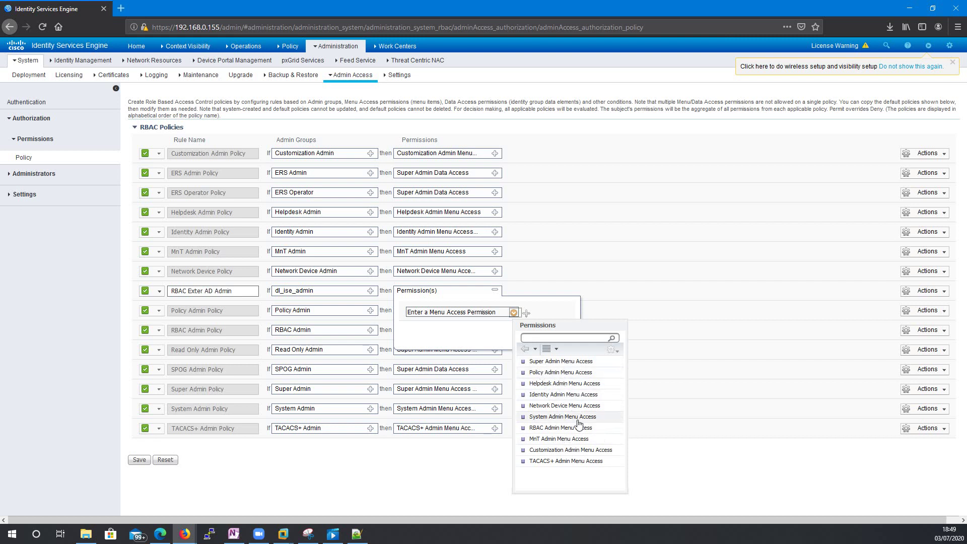
pyautogui.click(542, 365)
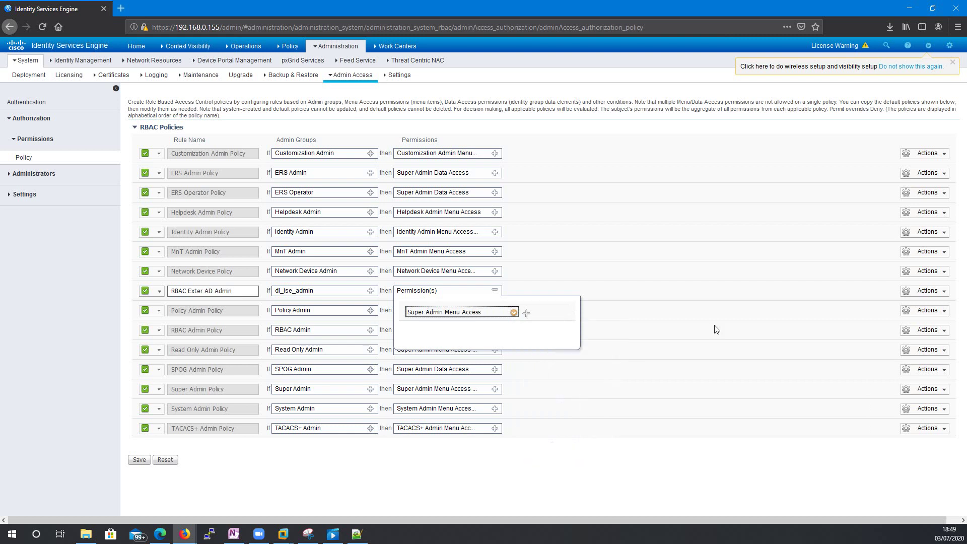
pyautogui.click(744, 300)
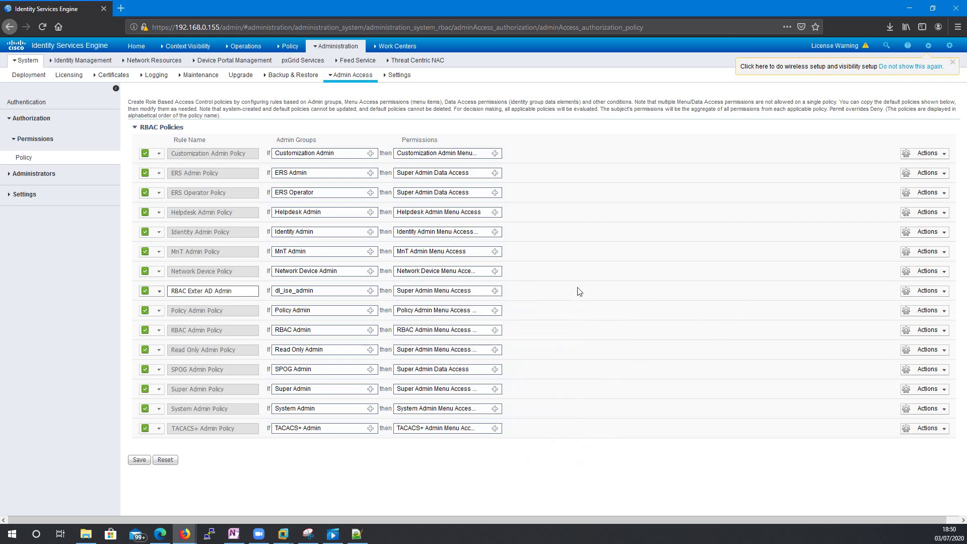
# - Insert another rule below RBAC Exter AD Admin and clear its default Policy 1 name
pyautogui.click(937, 291)
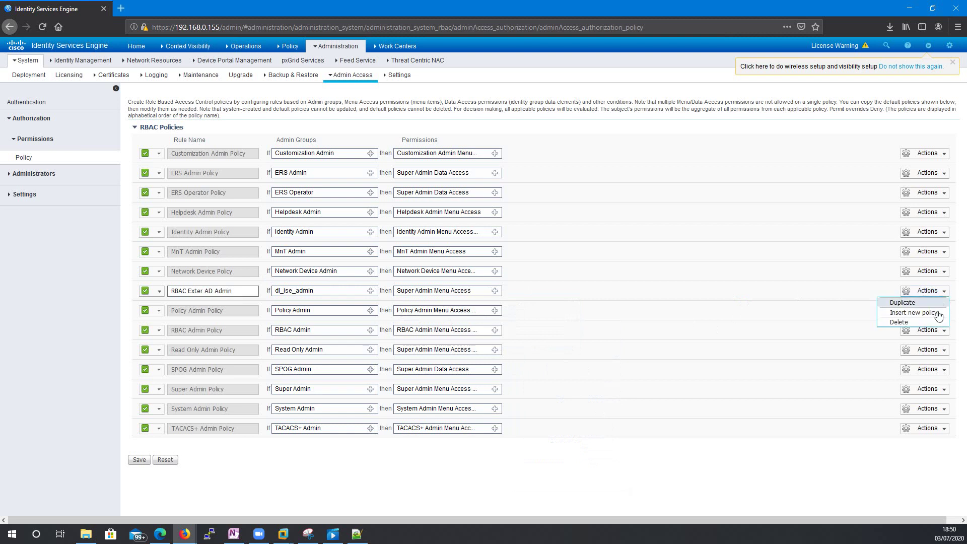
pyautogui.click(916, 313)
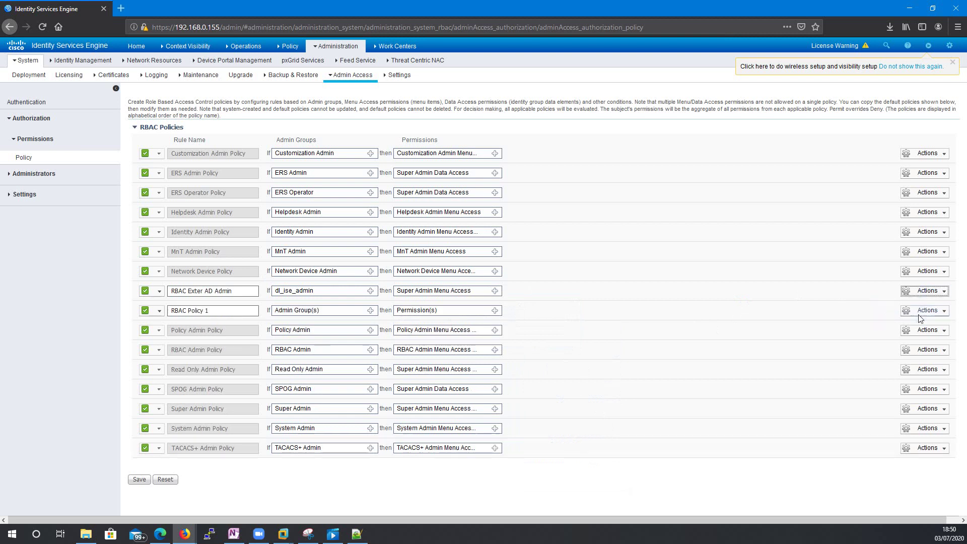
pyautogui.click(212, 311)
pyautogui.moveTo(189, 312); pyautogui.dragTo(265, 313)
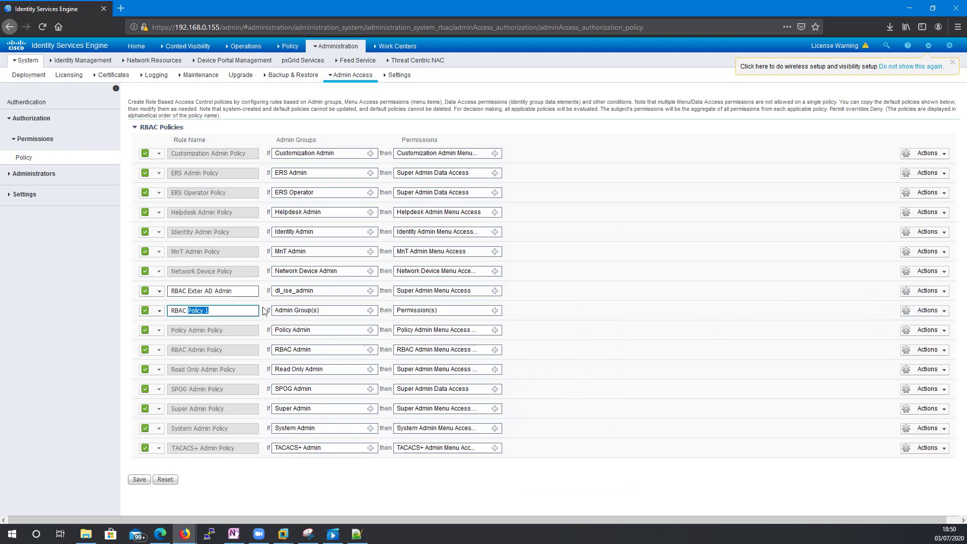
pyautogui.press('BackSpace')
# - Set the operator rule's admin group to dl_ise_operator
pyautogui.click(370, 311)
pyautogui.click(382, 332)
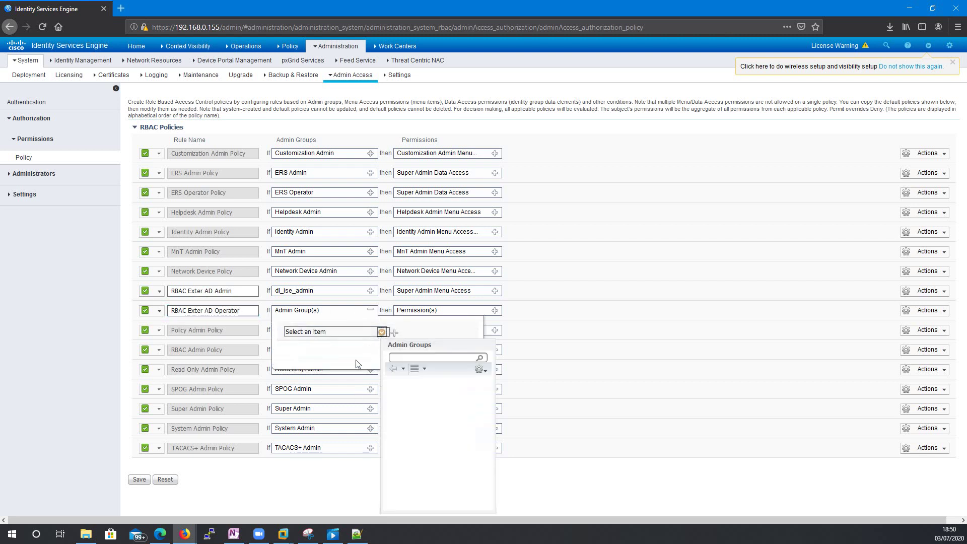
pyautogui.scroll(-2, 423, 484)
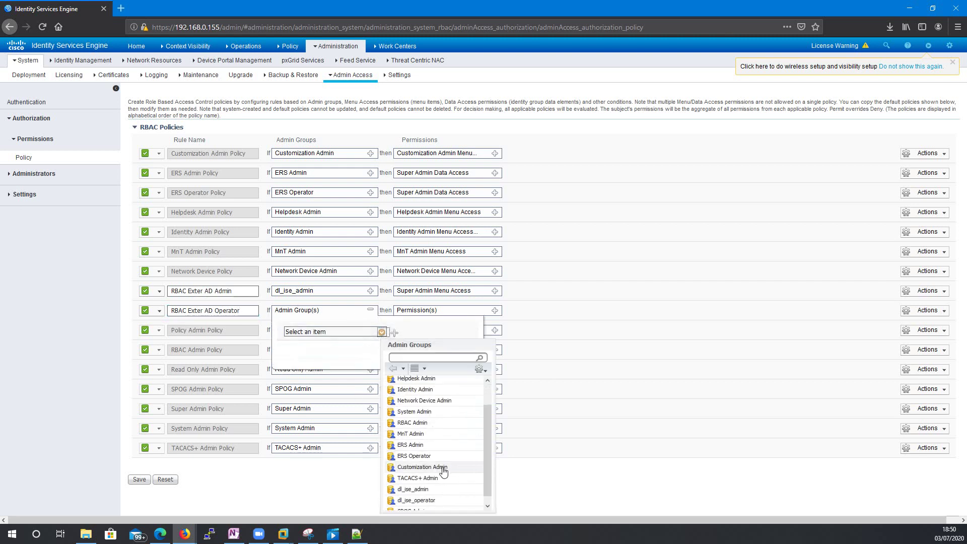
pyautogui.click(423, 496)
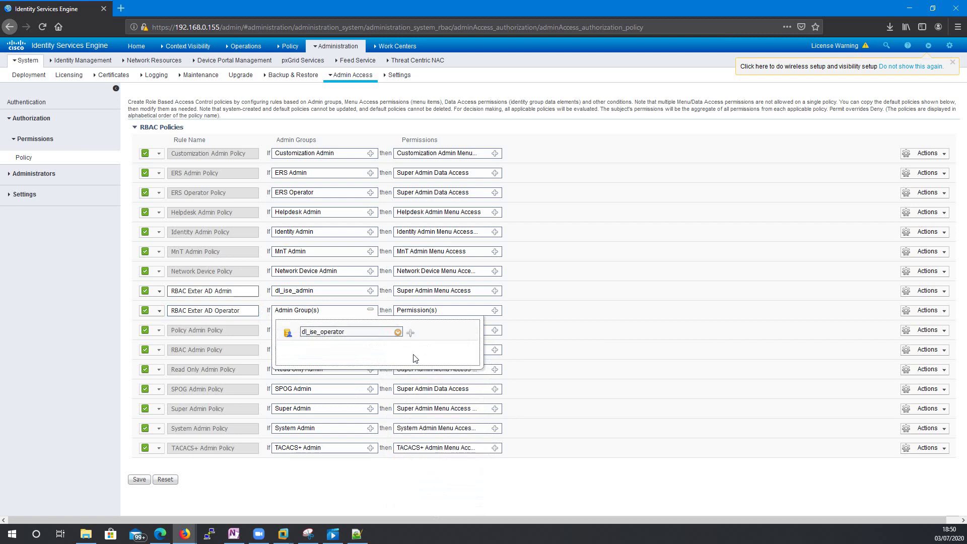
pyautogui.click(354, 308)
pyautogui.click(426, 311)
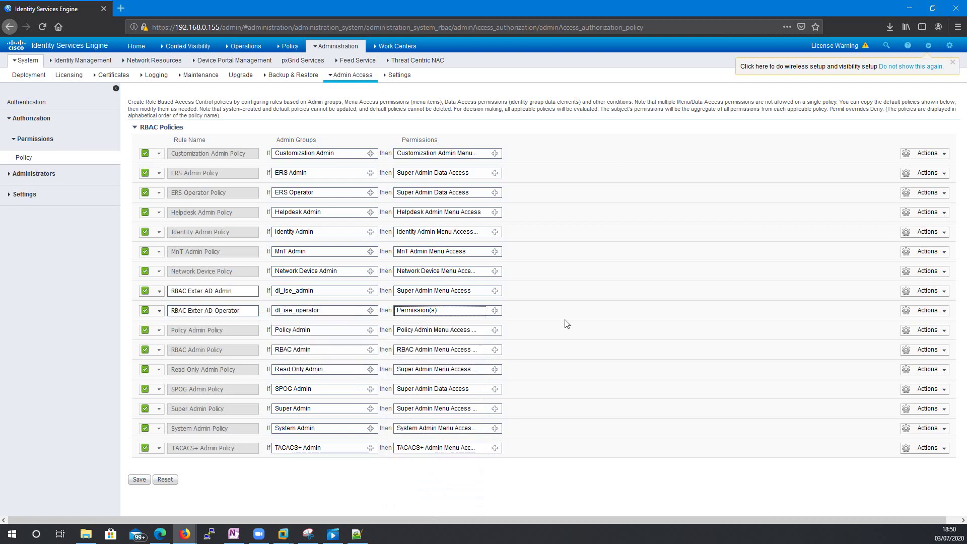
# - Grant the operator rule Helpdesk Admin Menu Access
pyautogui.click(494, 311)
pyautogui.click(513, 333)
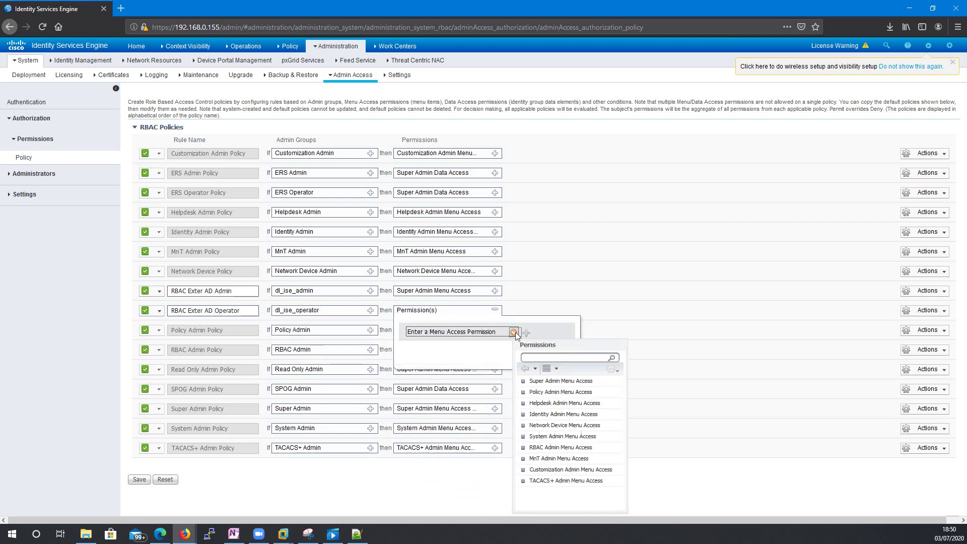
pyautogui.click(576, 405)
pyautogui.click(479, 358)
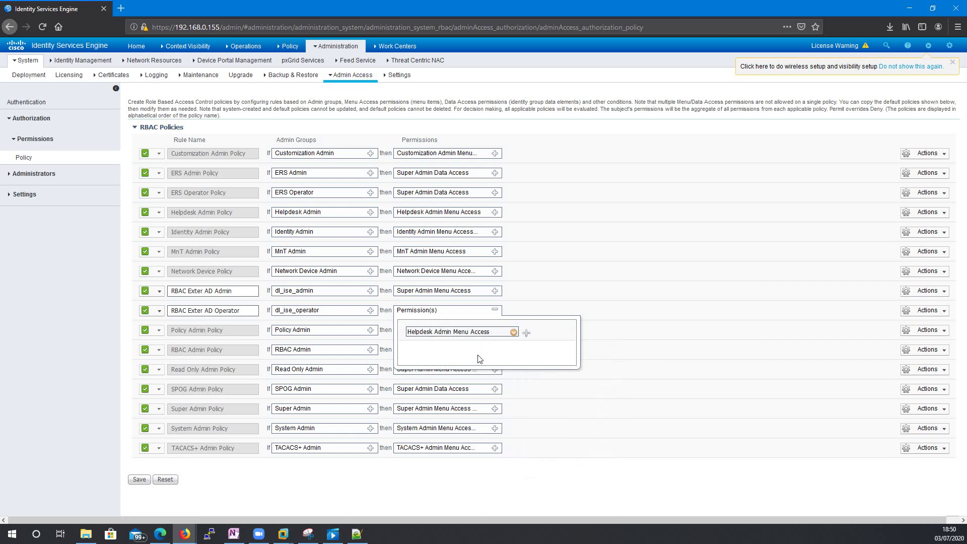
pyautogui.click(536, 309)
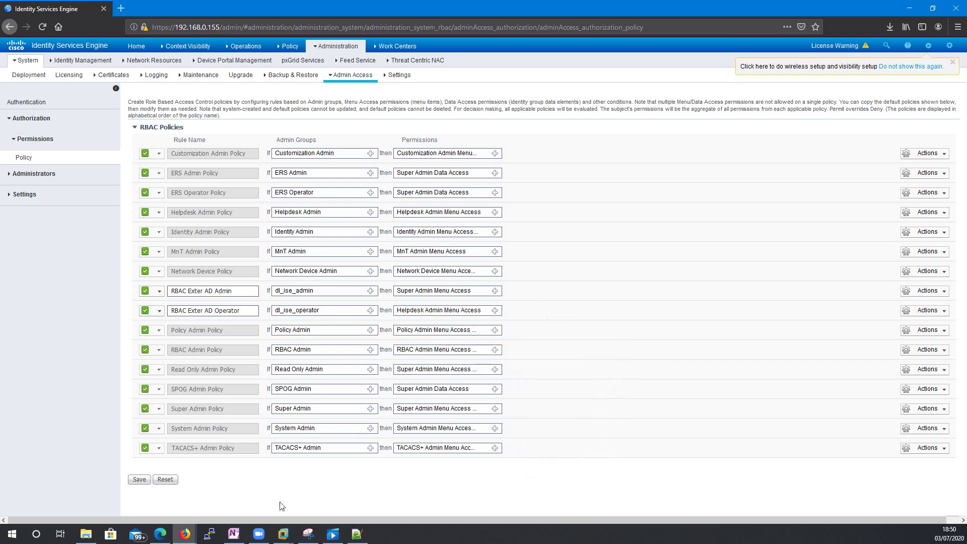
# - Save the RBAC policies
pyautogui.click(140, 478)
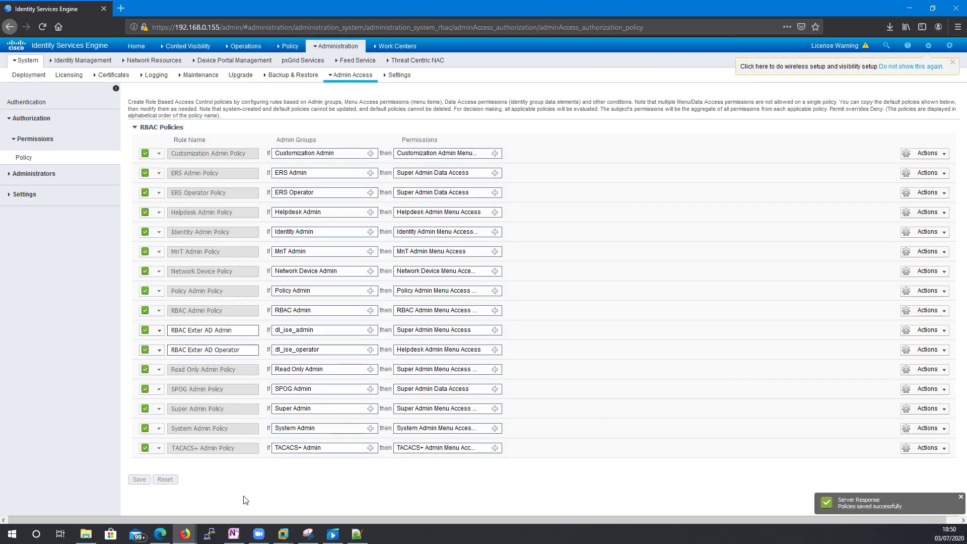
pyautogui.click(42, 293)
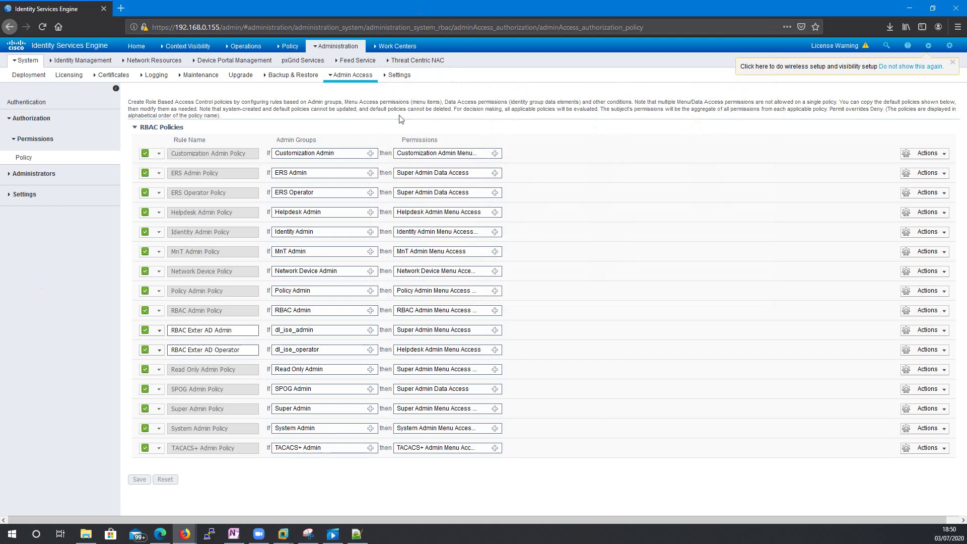
pyautogui.click(283, 533)
# - In the Windows Server 2012 VM, check the first Management Accounts user's Member Of groups
pyautogui.click(343, 481)
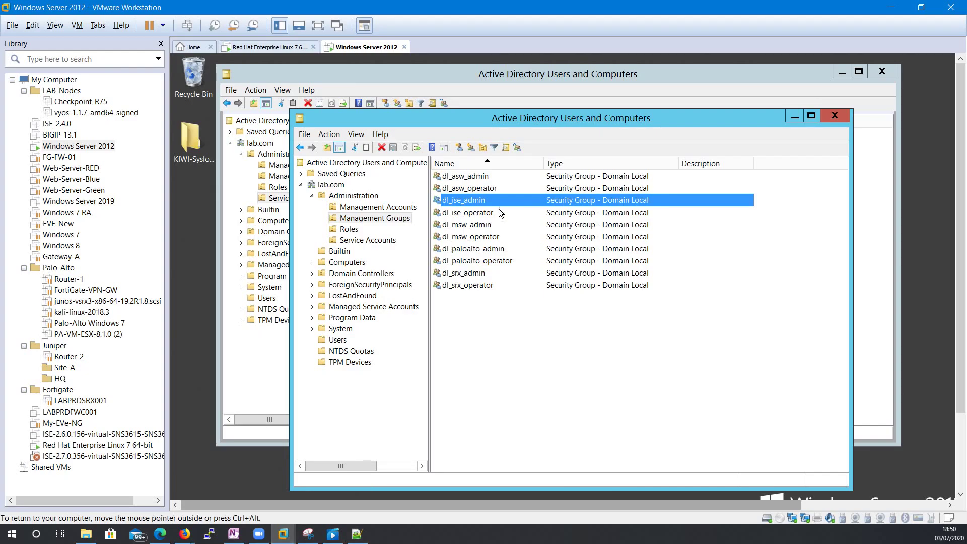
pyautogui.moveTo(465, 120); pyautogui.dragTo(423, 106)
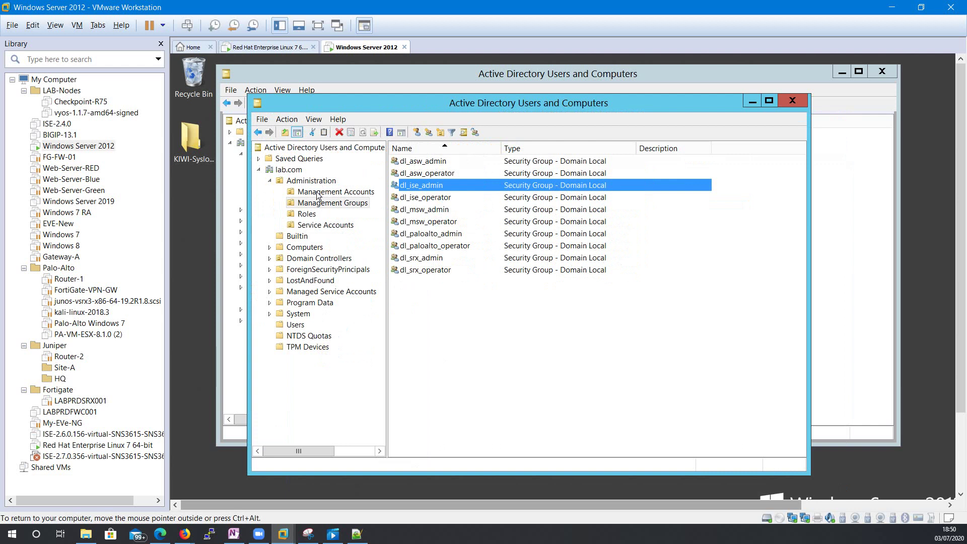
pyautogui.click(317, 193)
pyautogui.click(408, 162)
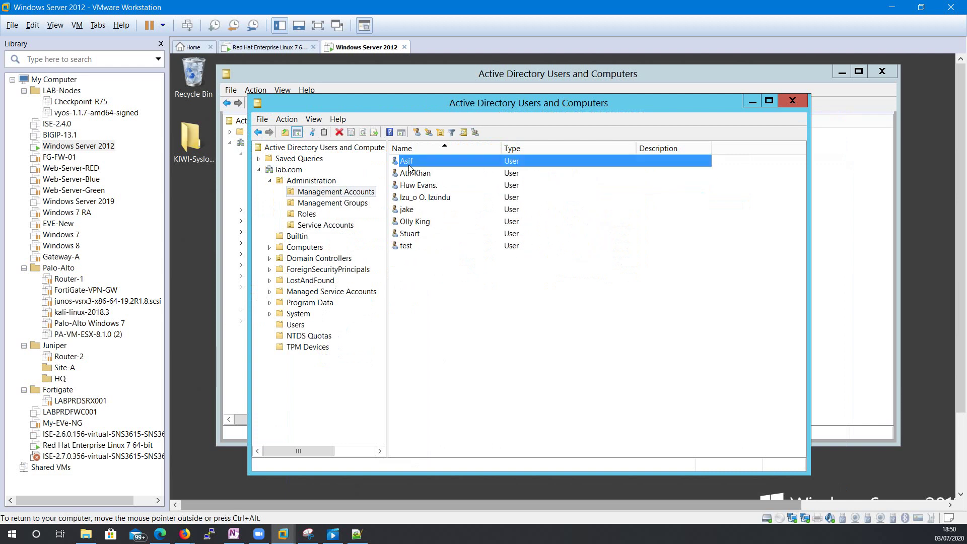
pyautogui.rightClick(408, 166)
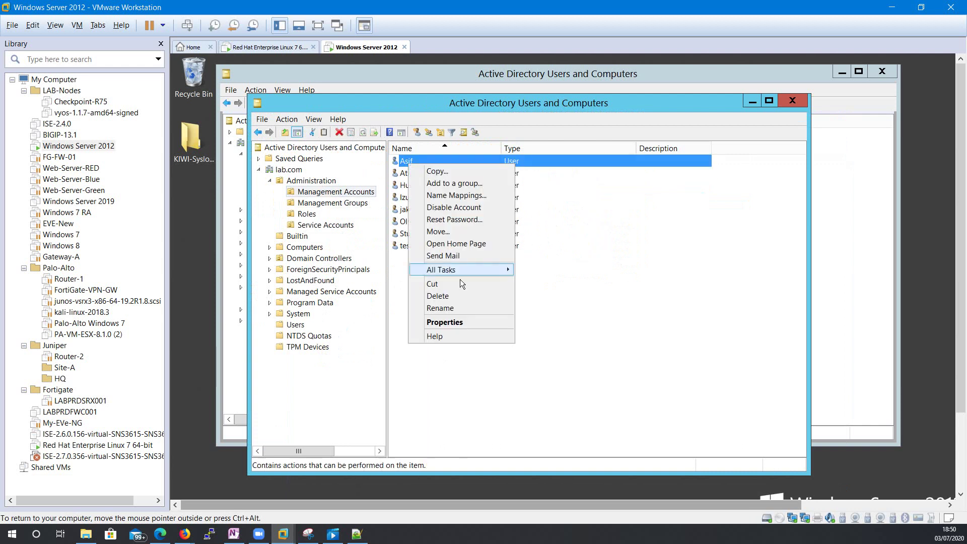
pyautogui.click(467, 320)
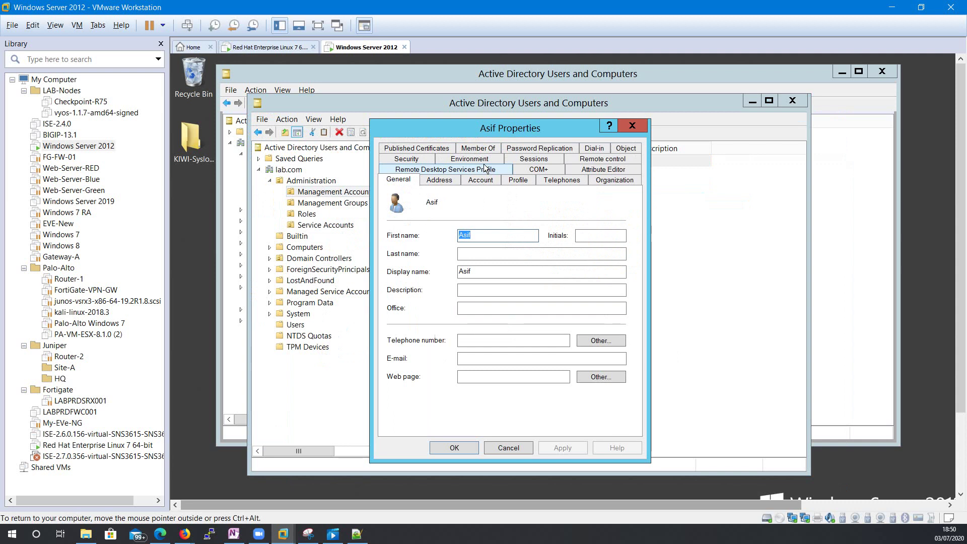
pyautogui.click(478, 149)
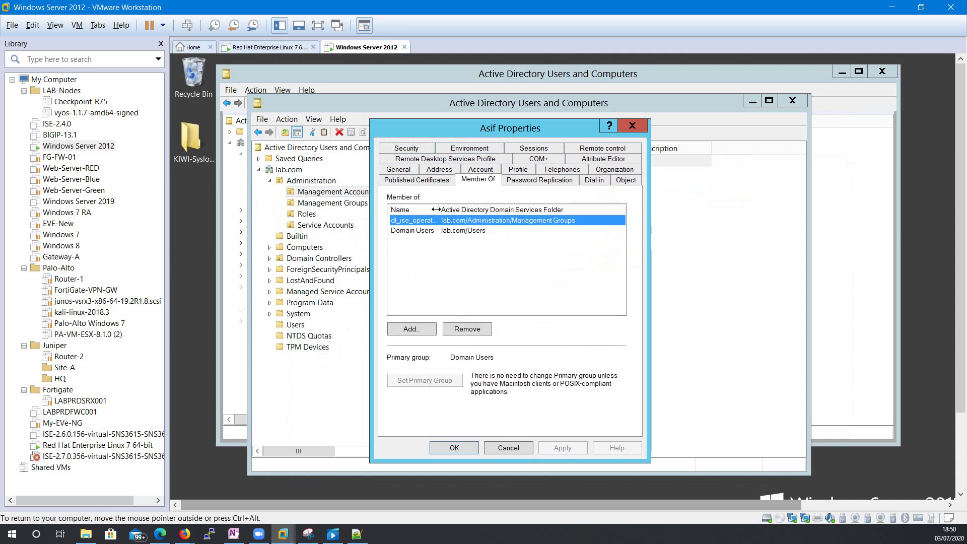
pyautogui.moveTo(435, 209); pyautogui.dragTo(473, 209)
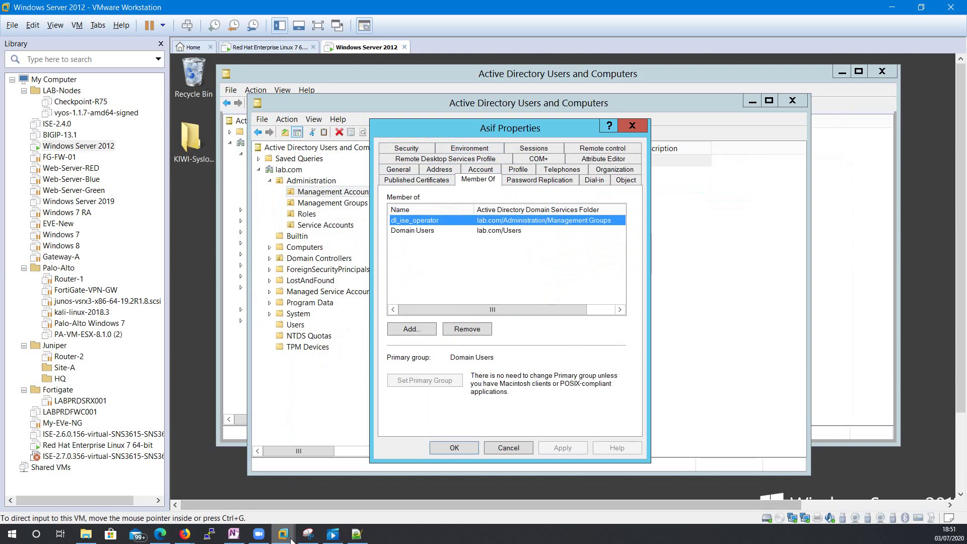
pyautogui.click(333, 535)
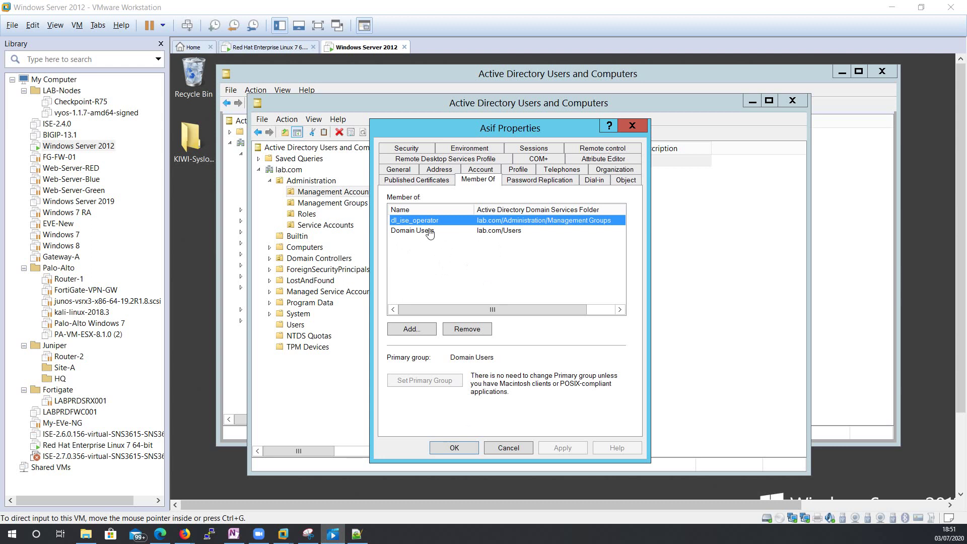
pyautogui.click(630, 127)
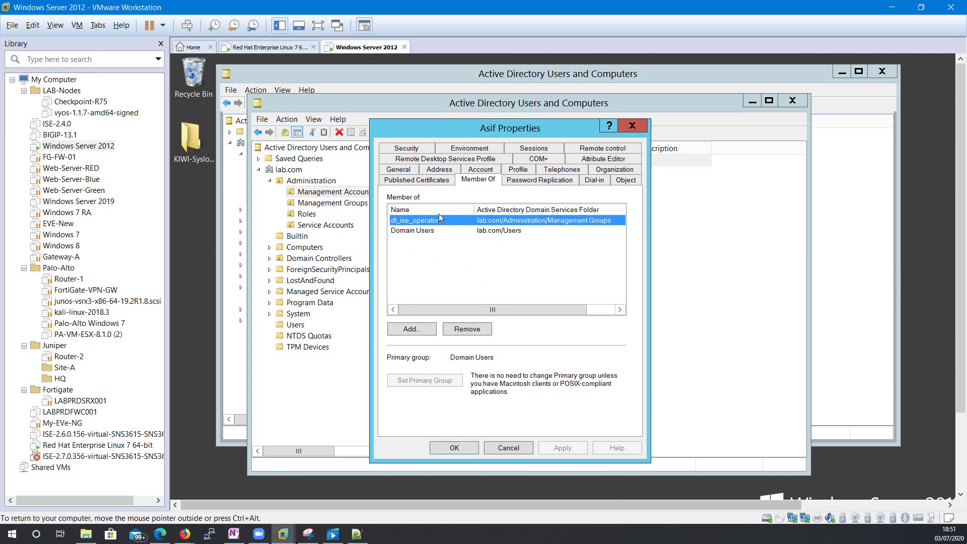
pyautogui.click(632, 127)
# - Check the second management account's groups, confirming dl_ise_admin, and close without saving
pyautogui.click(417, 177)
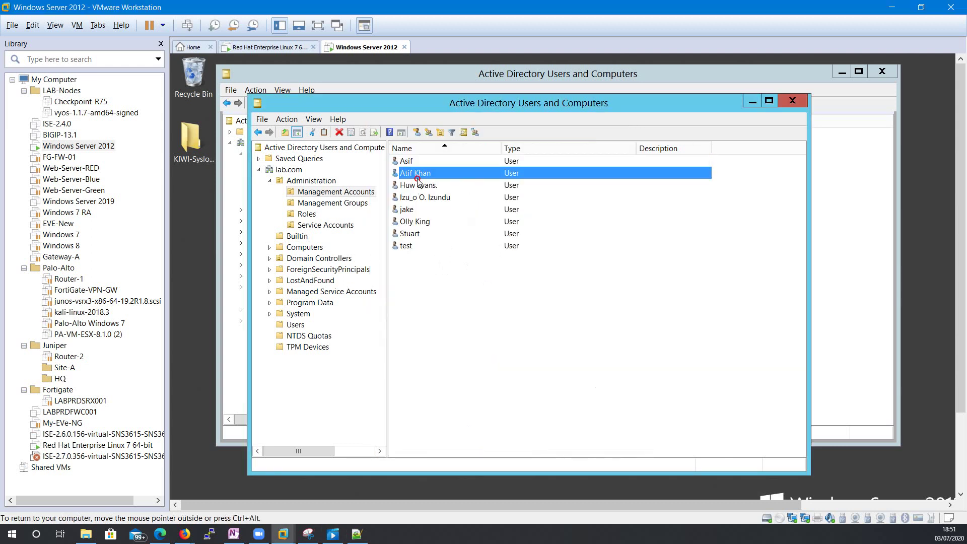
pyautogui.rightClick(417, 180)
pyautogui.click(436, 336)
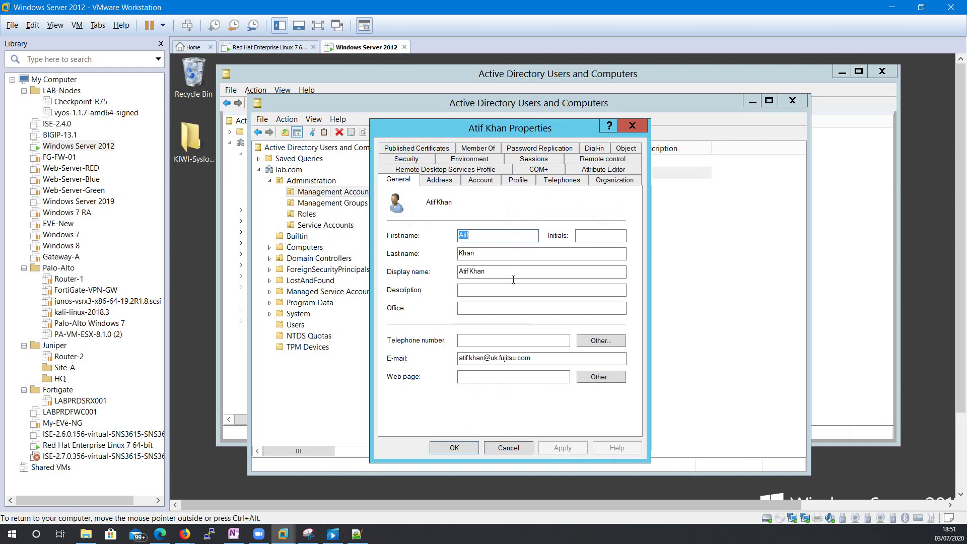
pyautogui.click(482, 151)
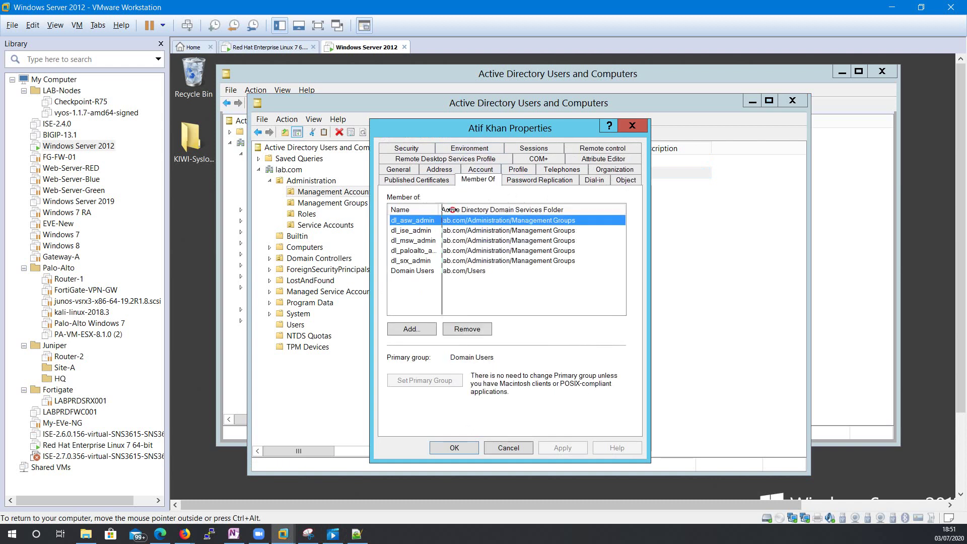
pyautogui.click(401, 234)
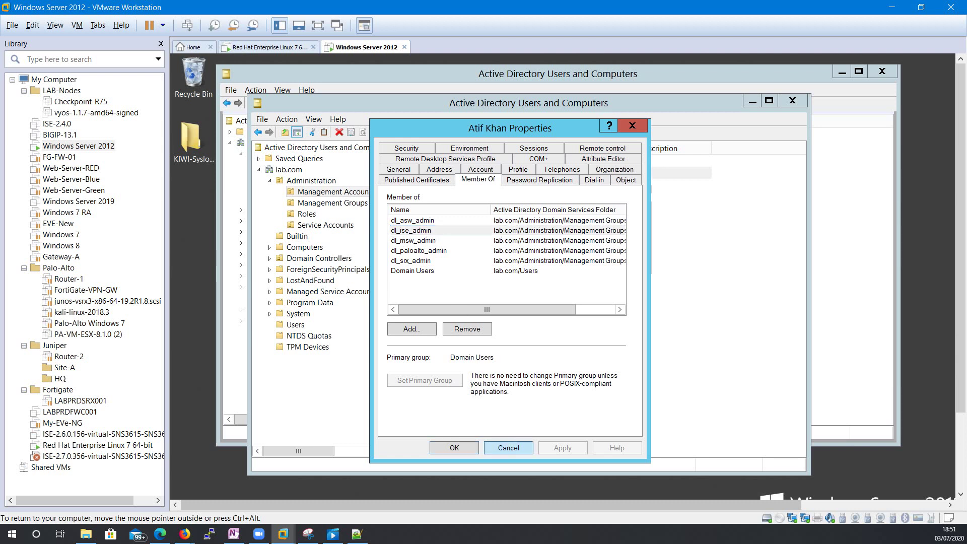
pyautogui.click(508, 447)
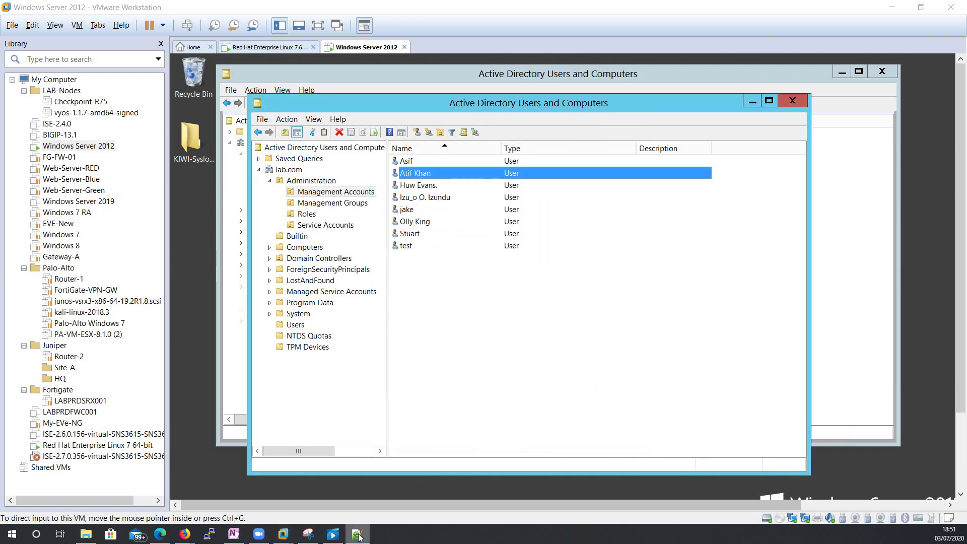
# - Return to the ISE admin page and log out of the admin session
pyautogui.moveTo(283, 534)
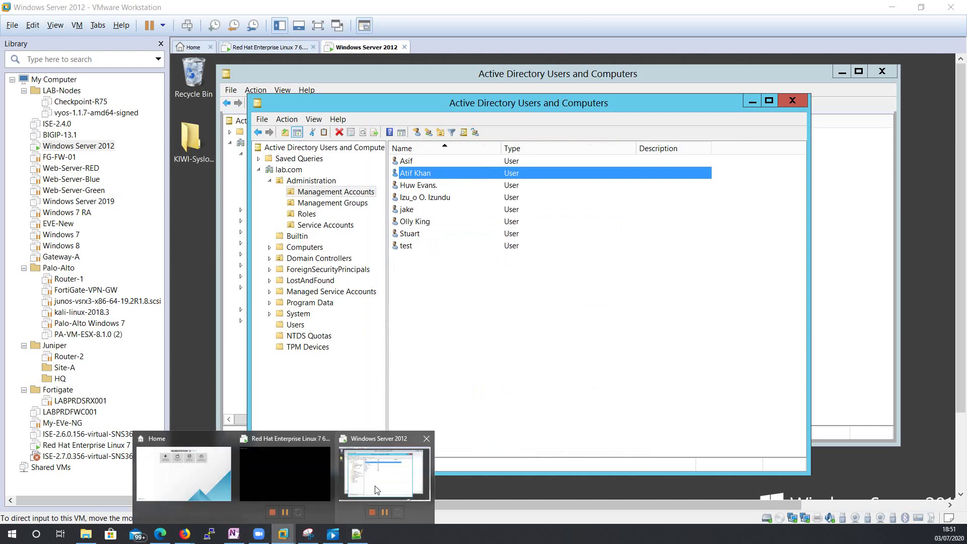
pyautogui.moveTo(297, 486)
pyautogui.click(199, 486)
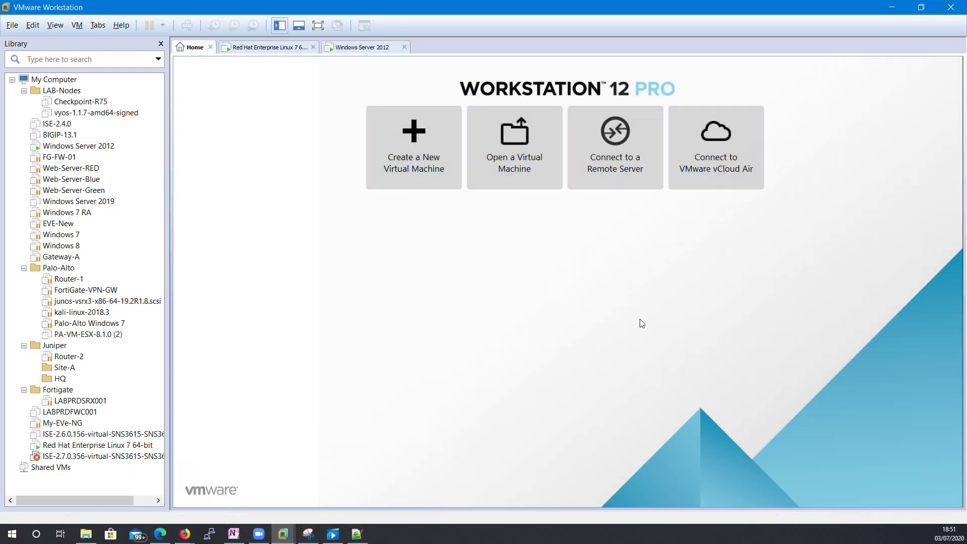
pyautogui.moveTo(185, 534)
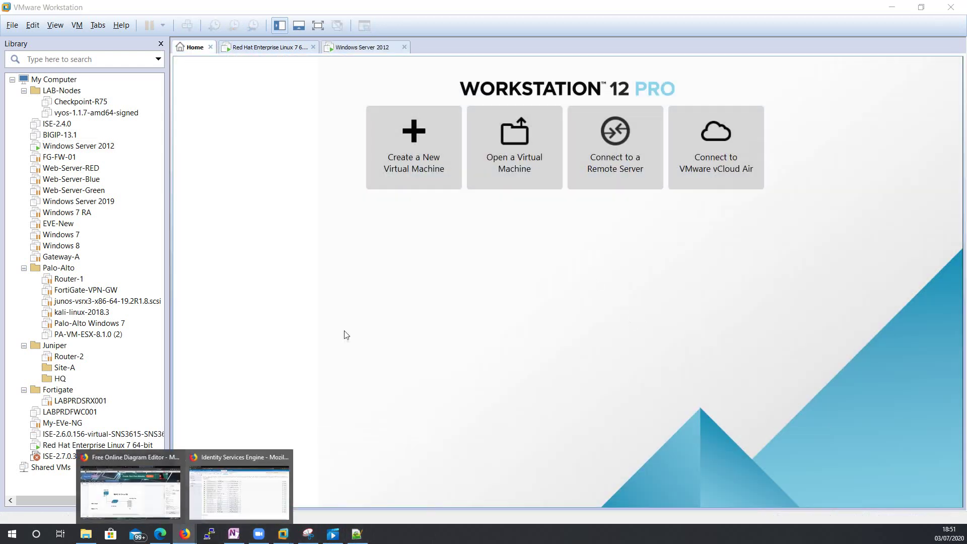
pyautogui.click(219, 491)
pyautogui.click(949, 46)
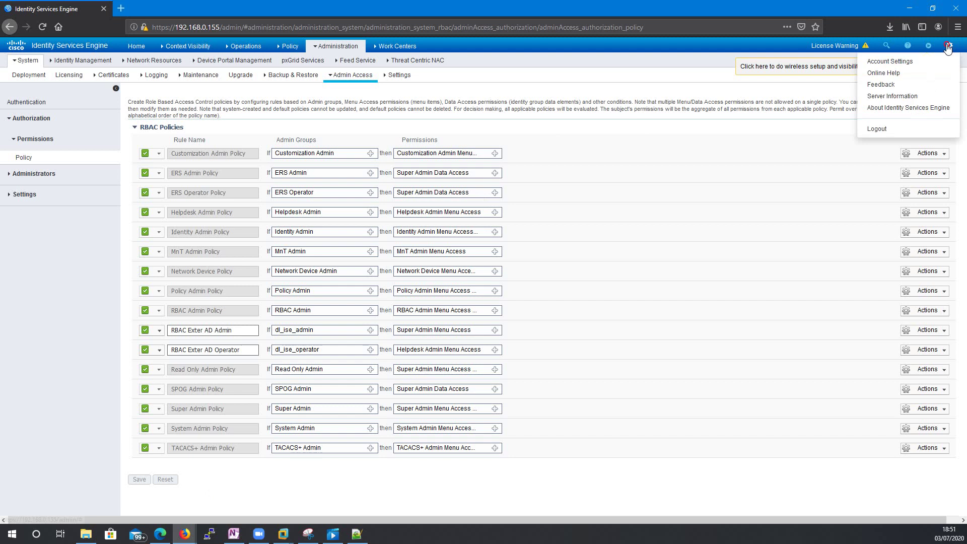
pyautogui.click(891, 129)
pyautogui.click(949, 45)
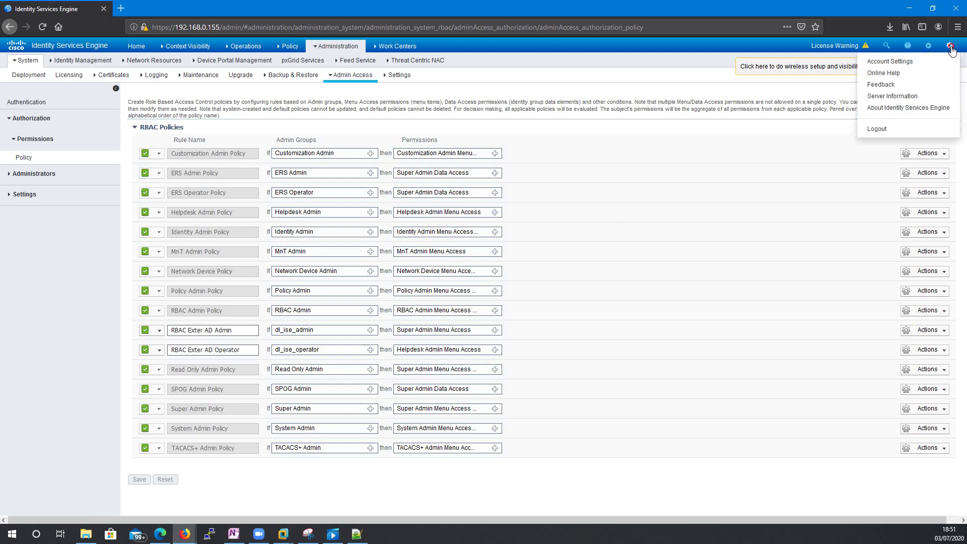
pyautogui.click(891, 130)
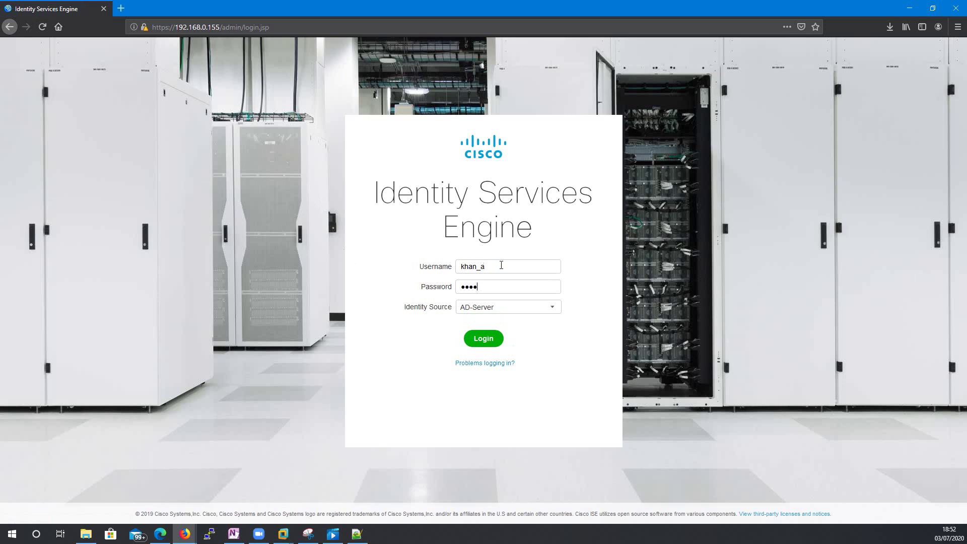
# - Sign in with the AD account's password through the AD-Server identity source
pyautogui.press('BackSpace')
pyautogui.press('BackSpace')
pyautogui.press('BackSpace')
pyautogui.press('BackSpace')
pyautogui.write('abc')
pyautogui.click(484, 338)
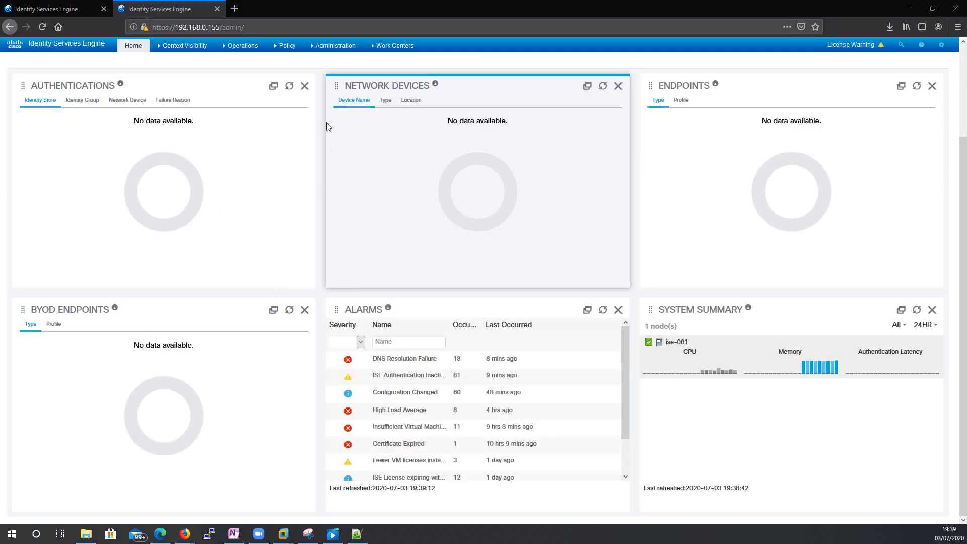
# - Browse the Work Centers, Operations and Administration menus, then log out of ISE
pyautogui.click(393, 45)
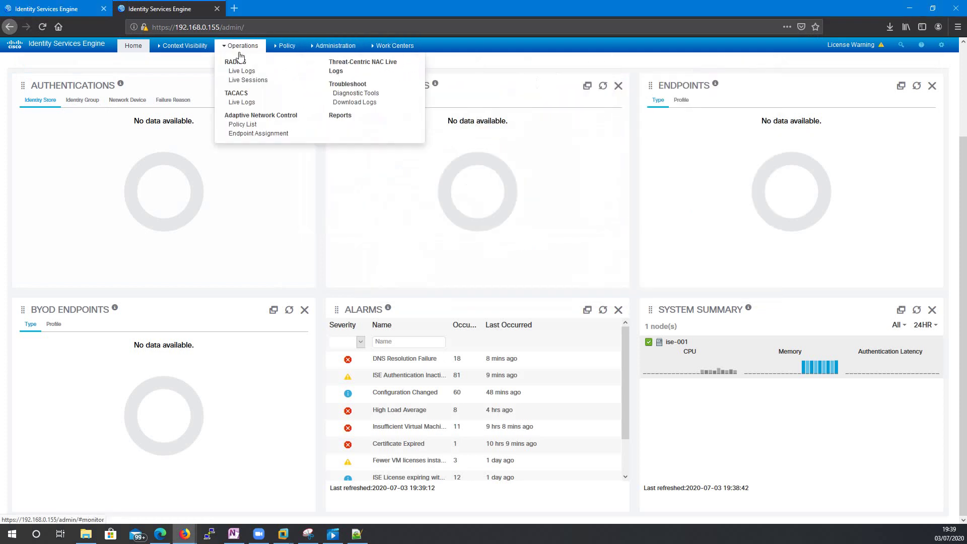
pyautogui.moveTo(180, 51)
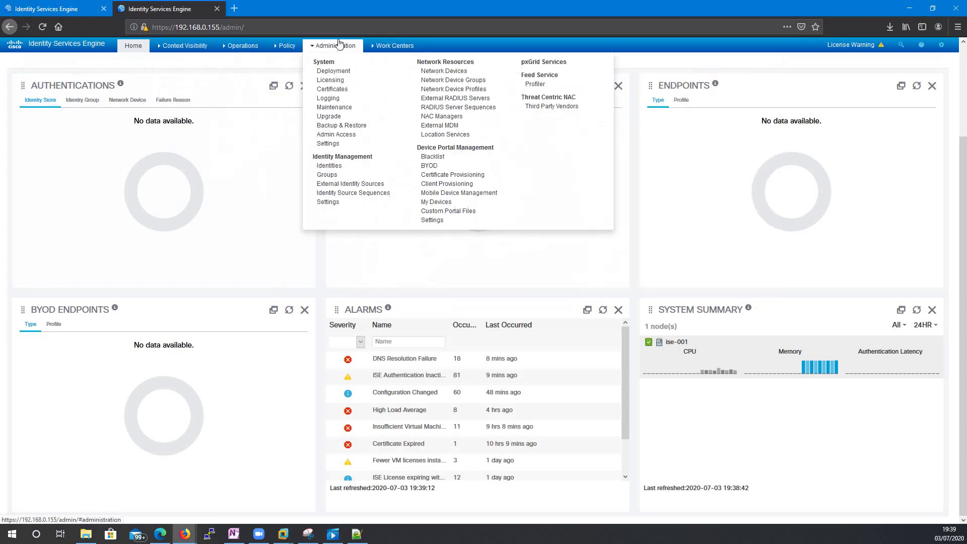
pyautogui.moveTo(398, 52)
pyautogui.moveTo(351, 49)
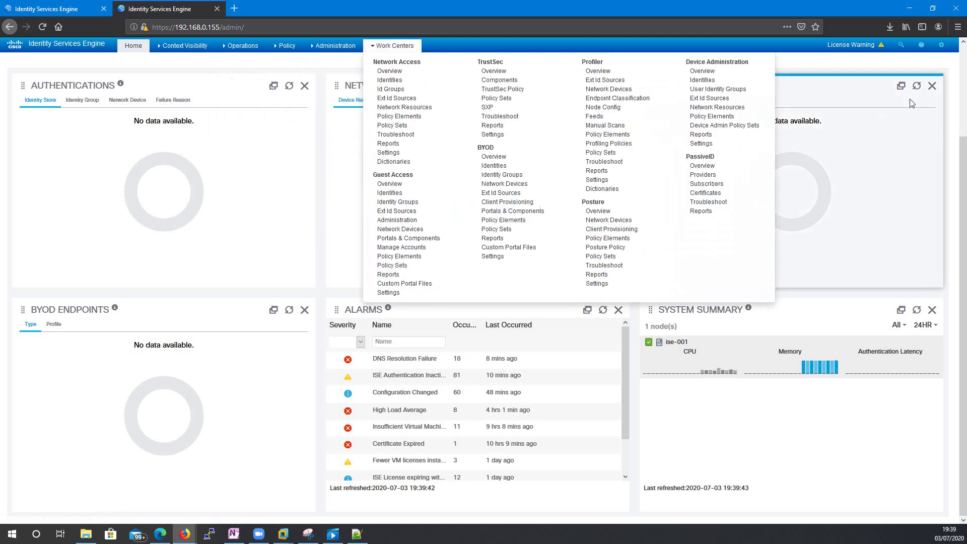
pyautogui.moveTo(941, 44)
pyautogui.click(885, 128)
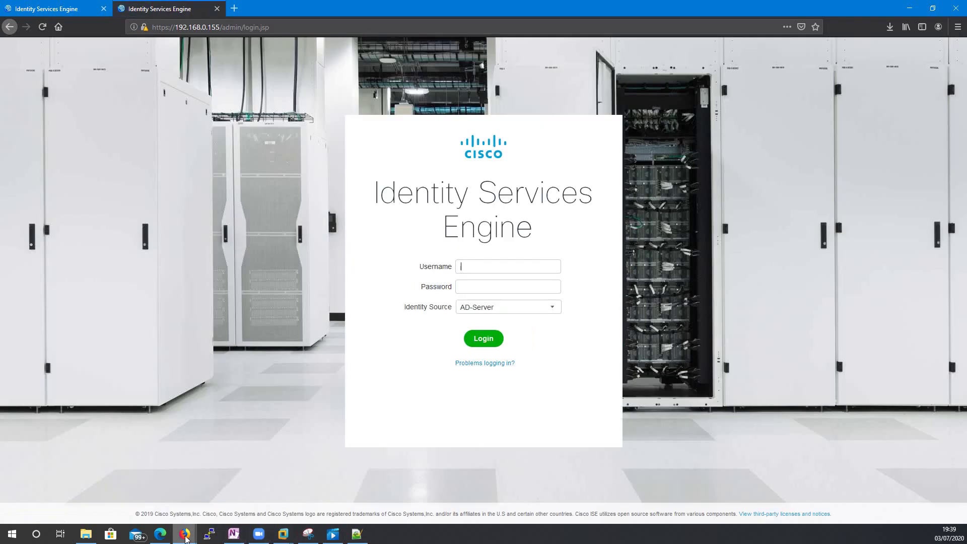
# - Bring the Windows Server 2012 VM window back on screen and maximise it
pyautogui.click(283, 534)
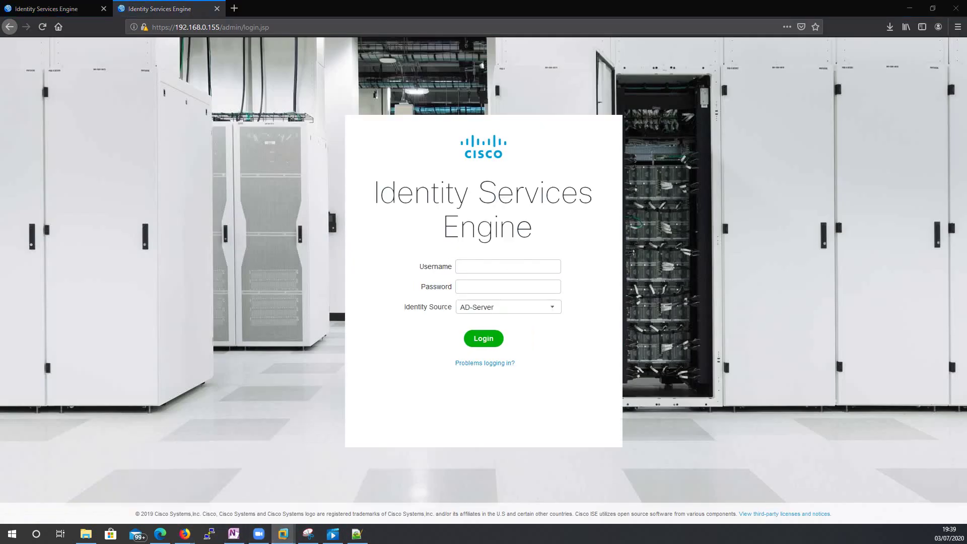
pyautogui.moveTo(0, 91); pyautogui.dragTo(618, 153)
pyautogui.doubleClick(664, 164)
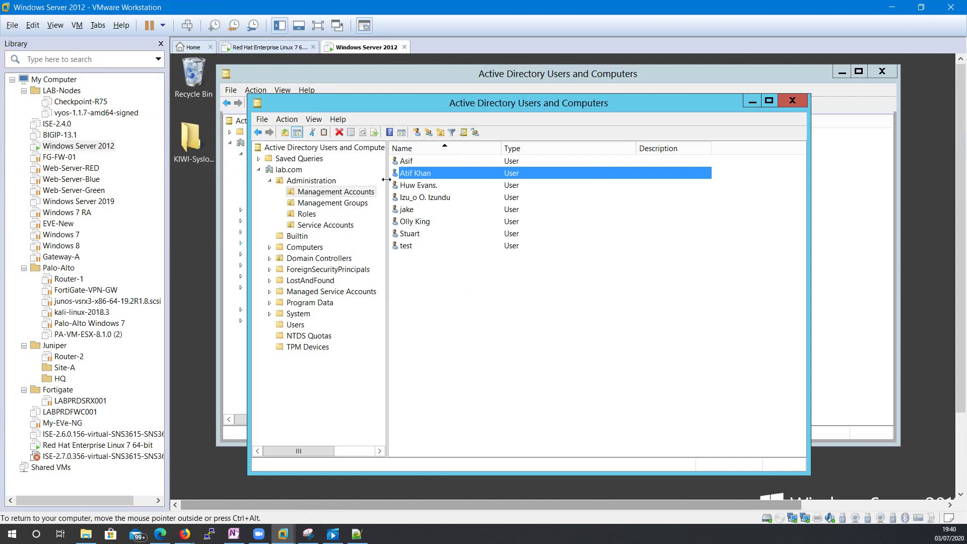
# - Confirm the restricted user belongs to dl_ise_operator, then return to the ISE login page
pyautogui.rightClick(411, 212)
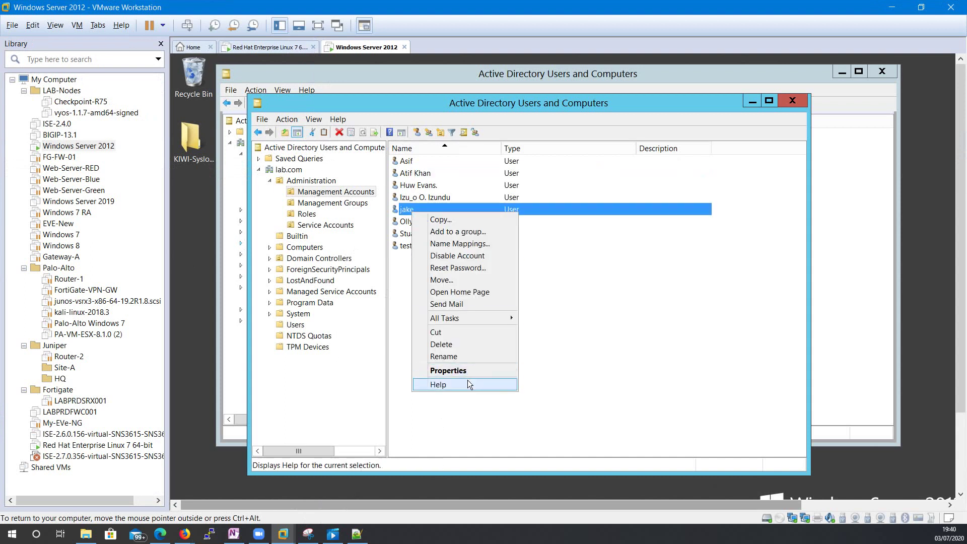
pyautogui.click(467, 373)
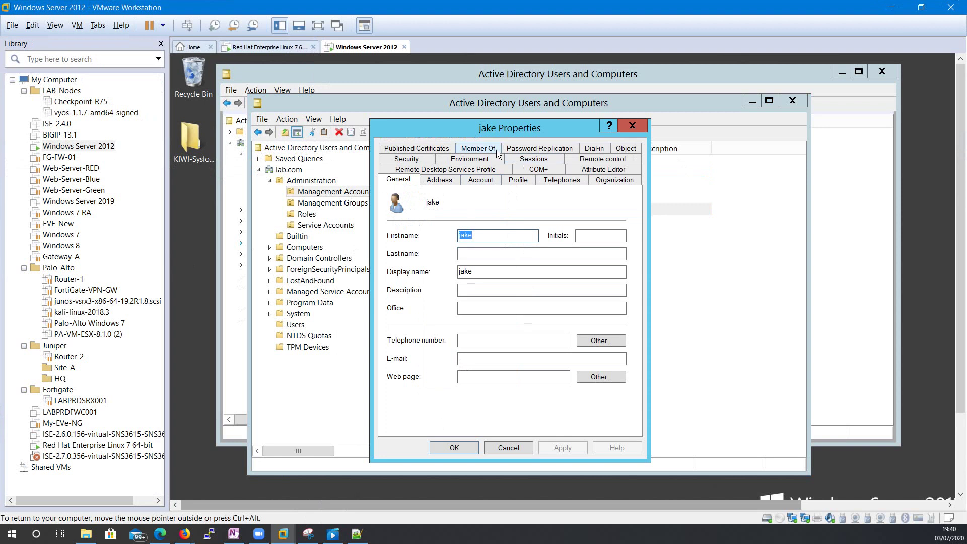
pyautogui.click(474, 148)
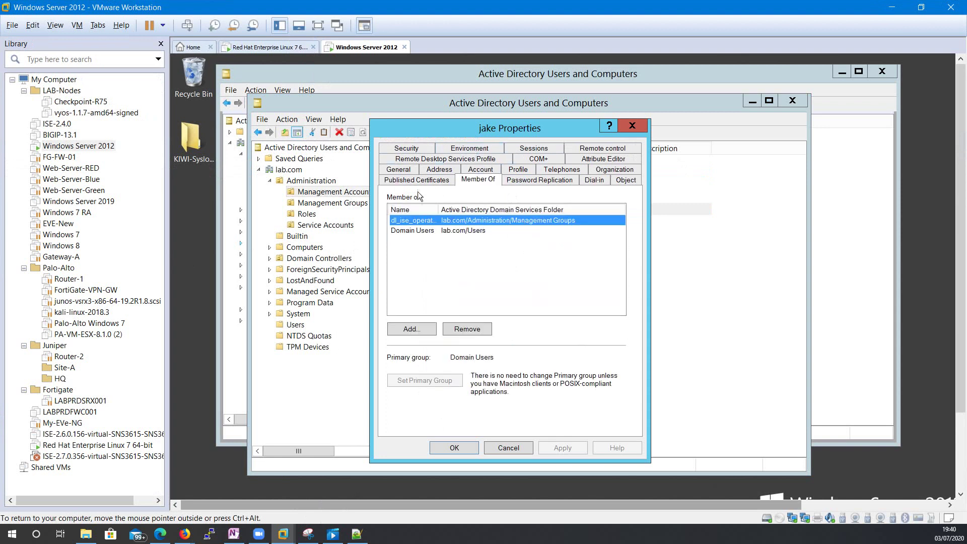
pyautogui.doubleClick(448, 211)
pyautogui.click(509, 448)
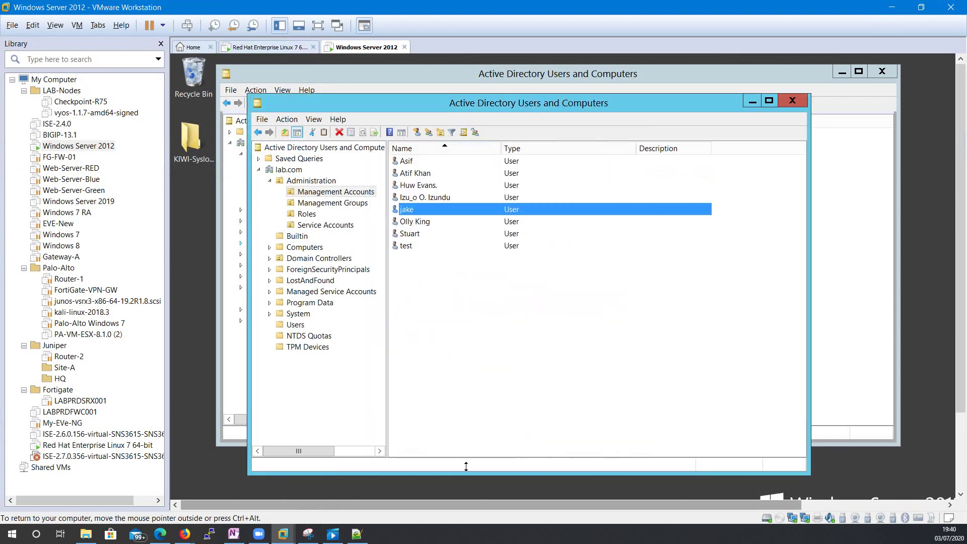
pyautogui.moveTo(191, 521)
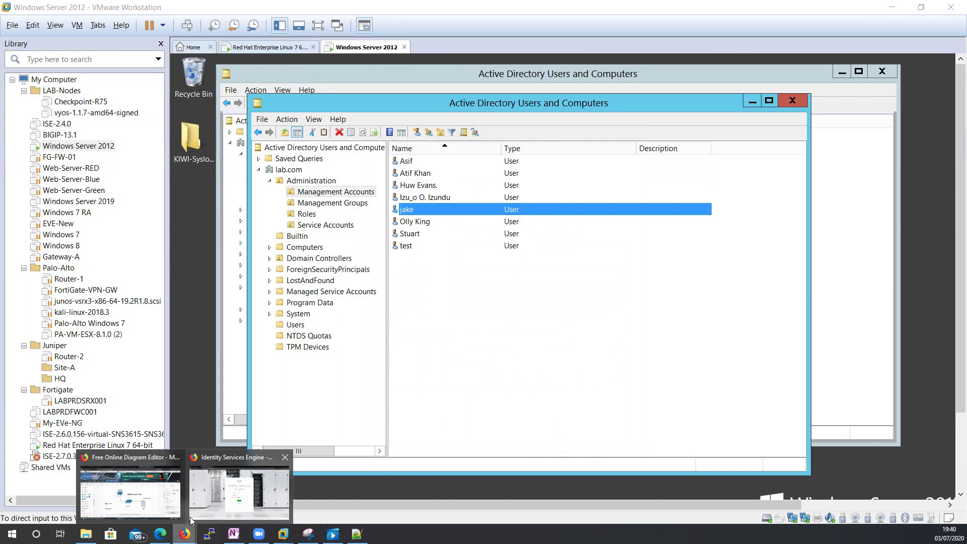
pyautogui.click(235, 495)
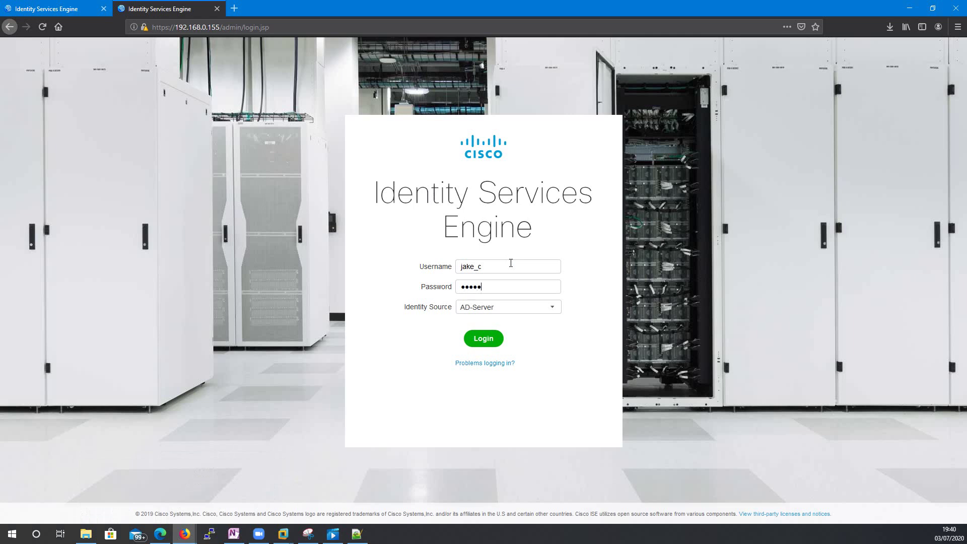
# - Log in as the dl_ise_operator member and inspect the limited Operations and Work Centers menus
pyautogui.click(489, 342)
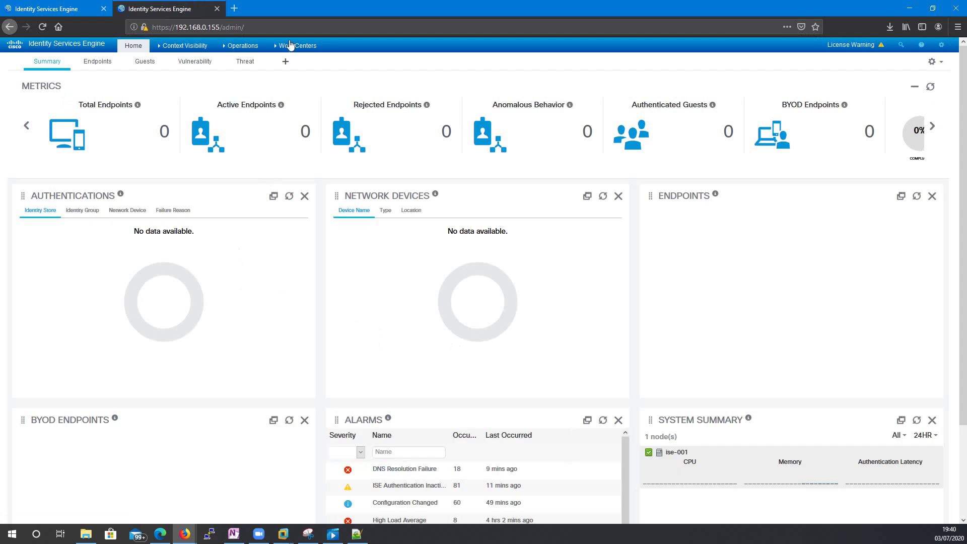
pyautogui.click(297, 45)
pyautogui.click(254, 50)
pyautogui.click(296, 46)
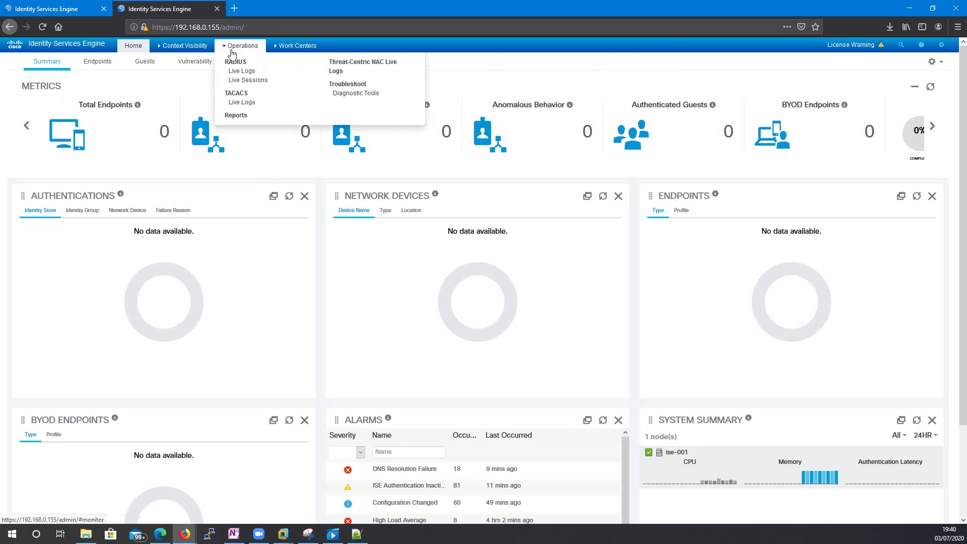
pyautogui.moveTo(246, 54)
pyautogui.moveTo(290, 46)
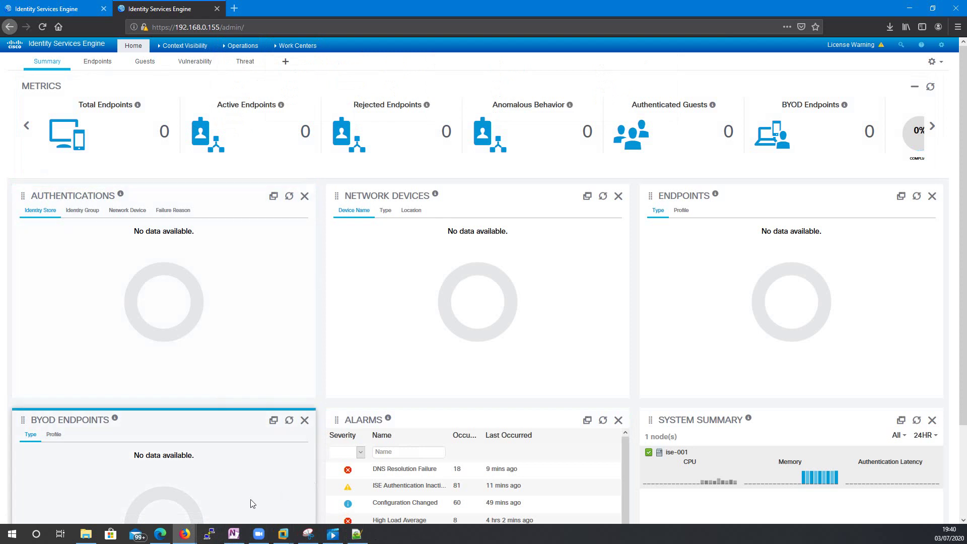
# - Launch PuTTY and open an SSH connection to 192.168.0.155
pyautogui.click(210, 537)
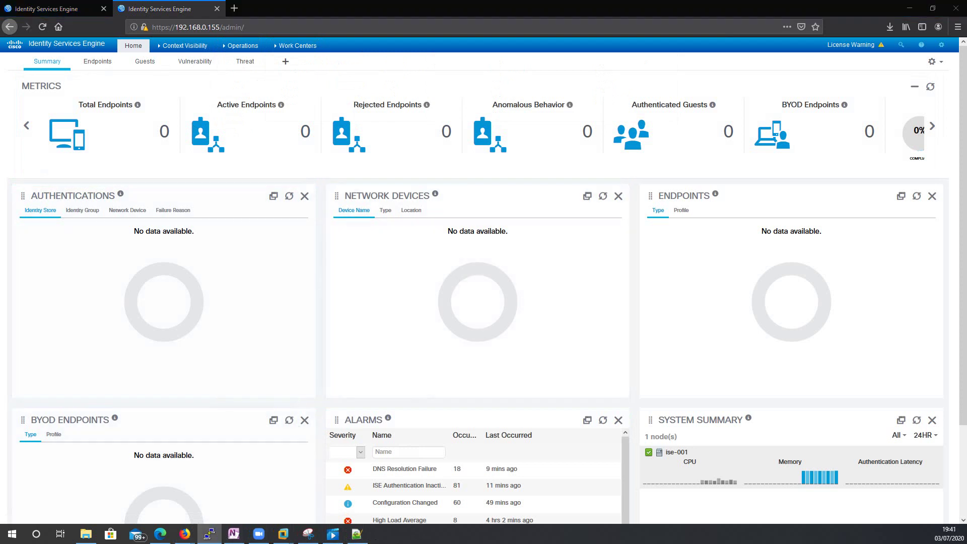
pyautogui.moveTo(352, 144); pyautogui.dragTo(463, 150)
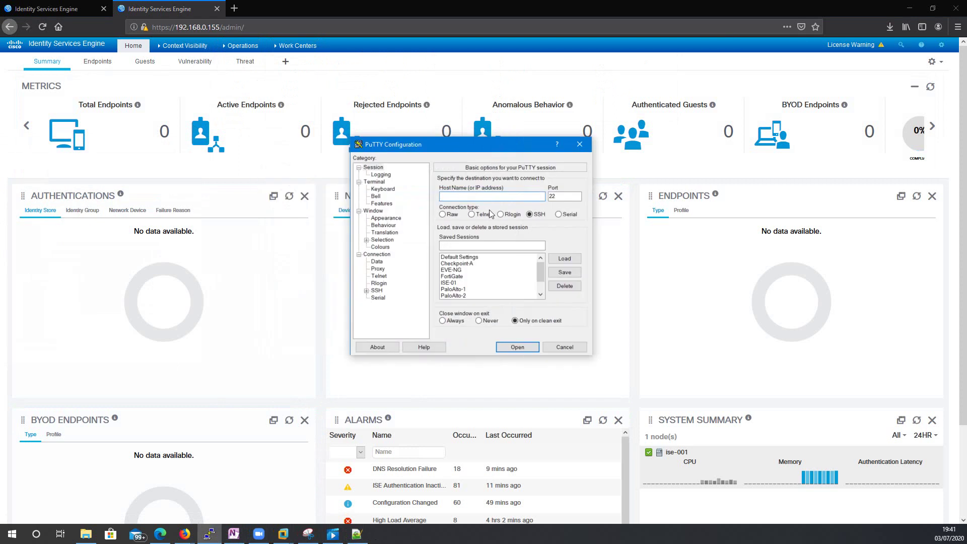
pyautogui.write('10')
pyautogui.press('BackSpace')
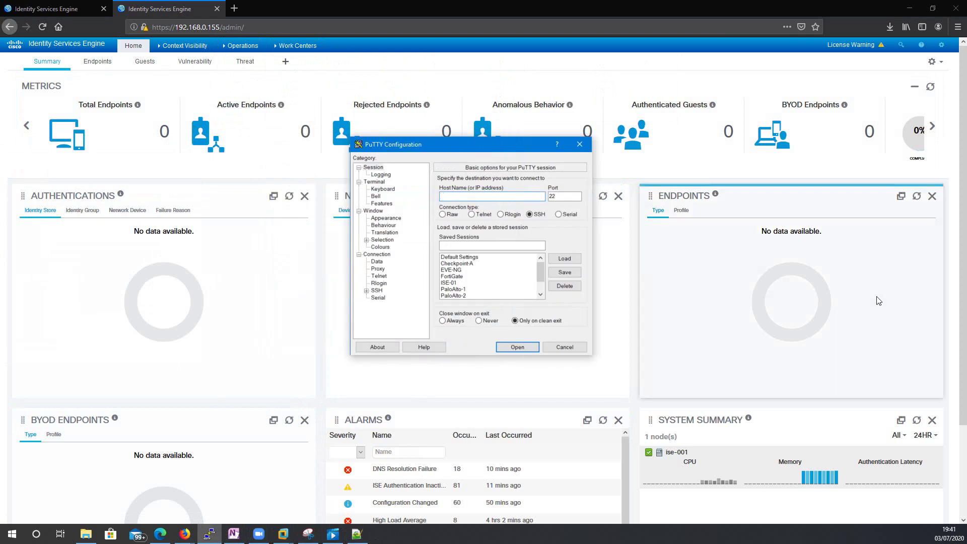
pyautogui.write('92.168')
pyautogui.press('BackSpace')
pyautogui.press('BackSpace')
pyautogui.press('BackSpace')
pyautogui.press('BackSpace')
pyautogui.press('BackSpace')
pyautogui.press('BackSpace')
pyautogui.press('BackSpace')
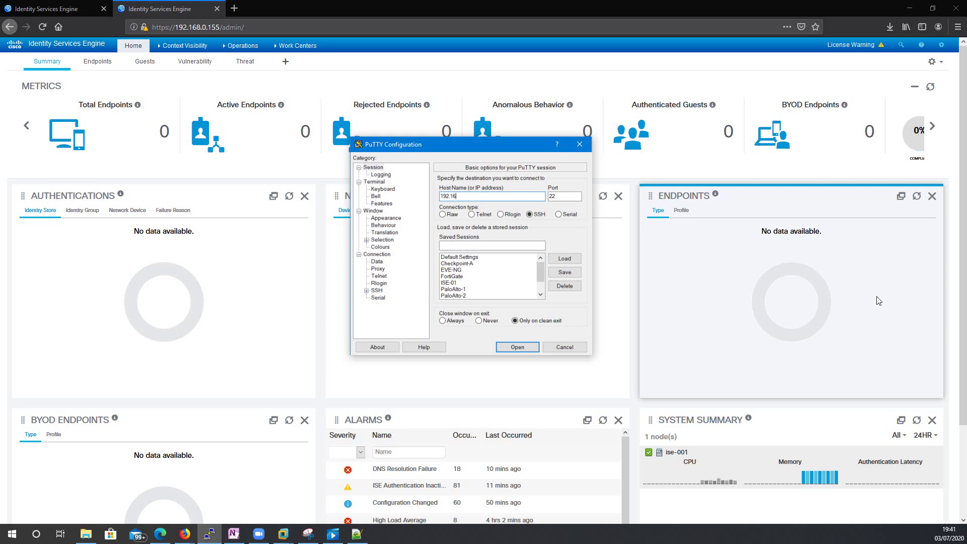
pyautogui.write('192.1368.0.155')
pyautogui.press('Left')
pyautogui.press('Left')
pyautogui.press('Left')
pyautogui.press('BackSpace')
pyautogui.press('Return')
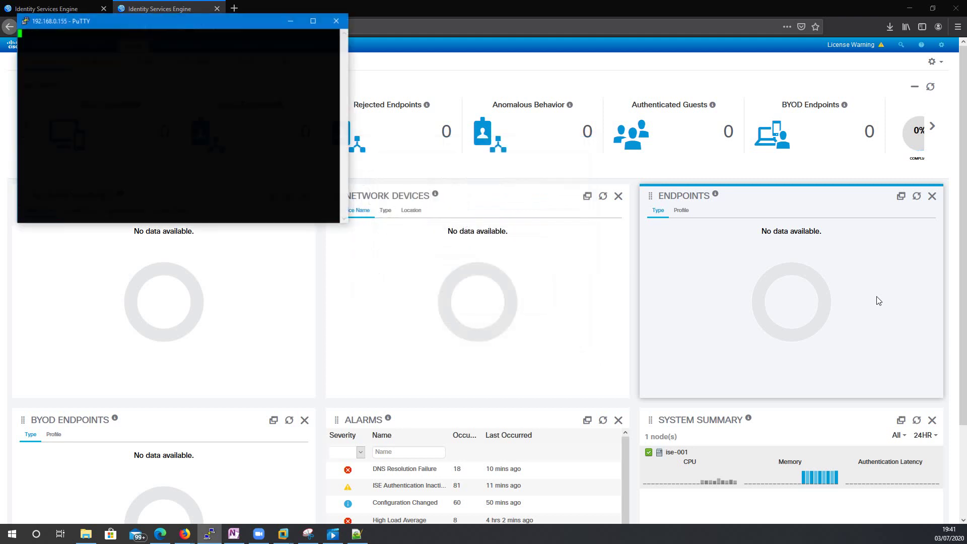
# - Attempt SSH login as the full-admin AD user with its password; the session closes
pyautogui.moveTo(161, 26); pyautogui.dragTo(488, 148)
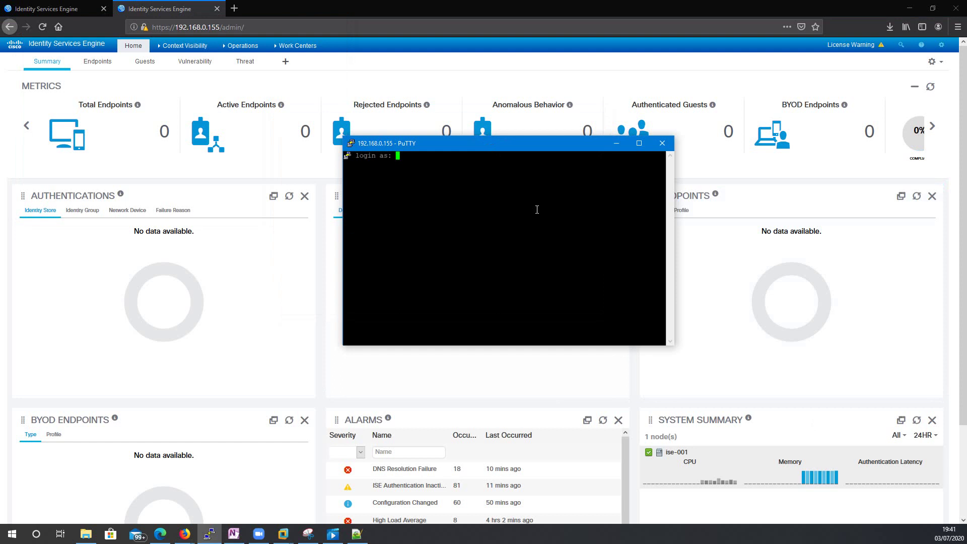
pyautogui.press('Return')
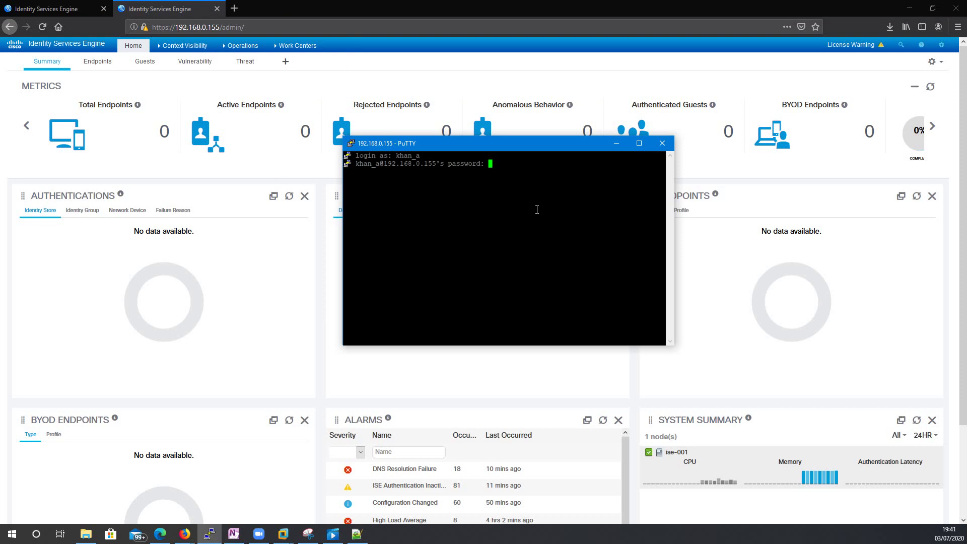
pyautogui.press('Return')
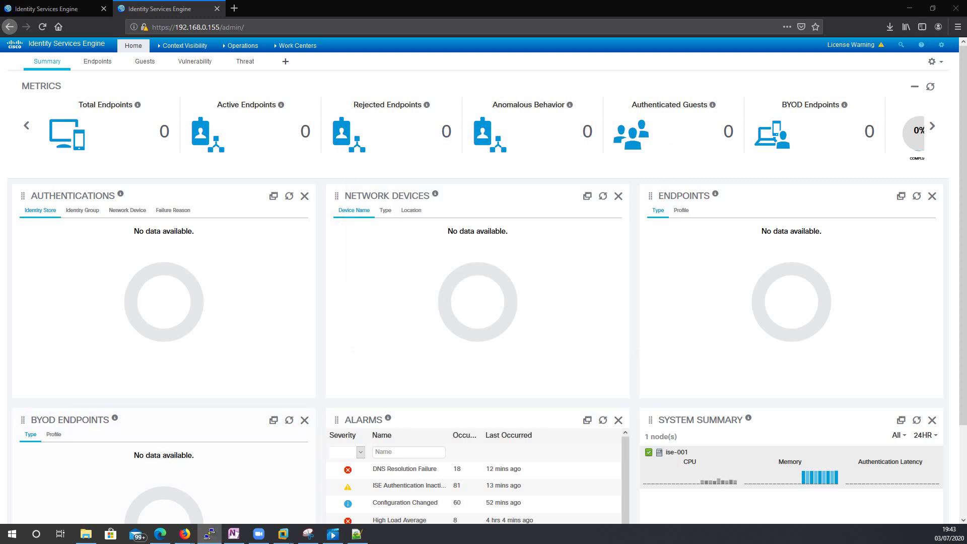
pyautogui.moveTo(458, 130); pyautogui.dragTo(468, 149)
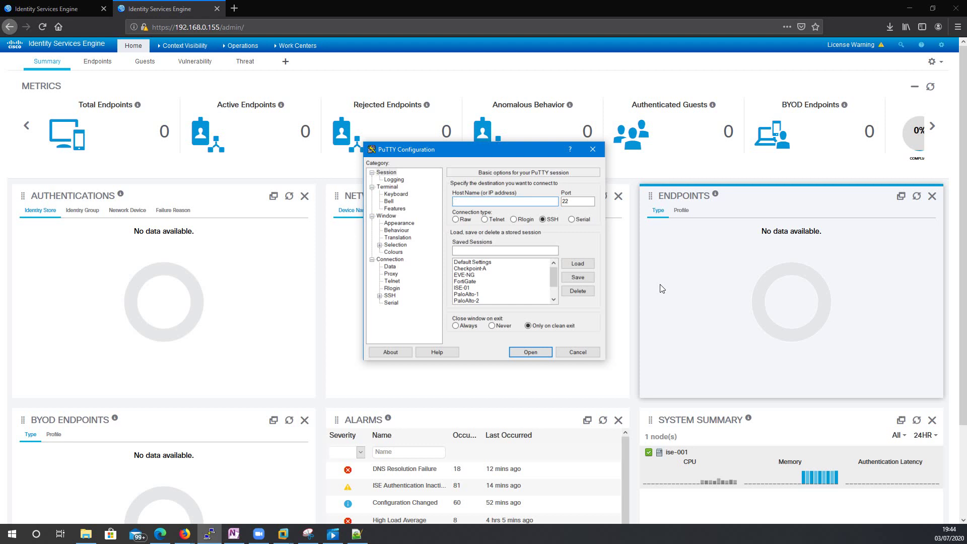
# - SSH to 192.168.0.155 as the full-admin AD user and confirm the login gets Access denied
pyautogui.write('192.168.0.155')
pyautogui.press('Return')
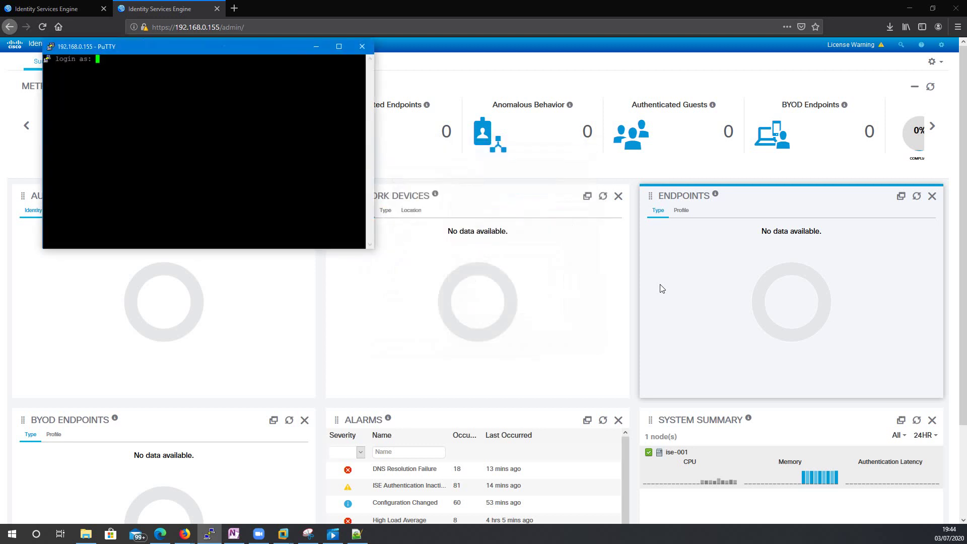
pyautogui.press('Return')
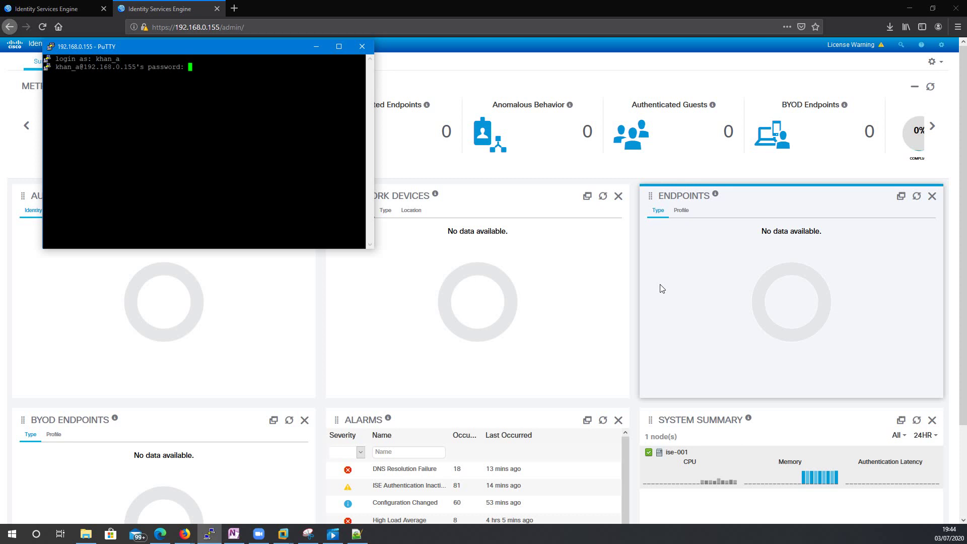
pyautogui.press('Return')
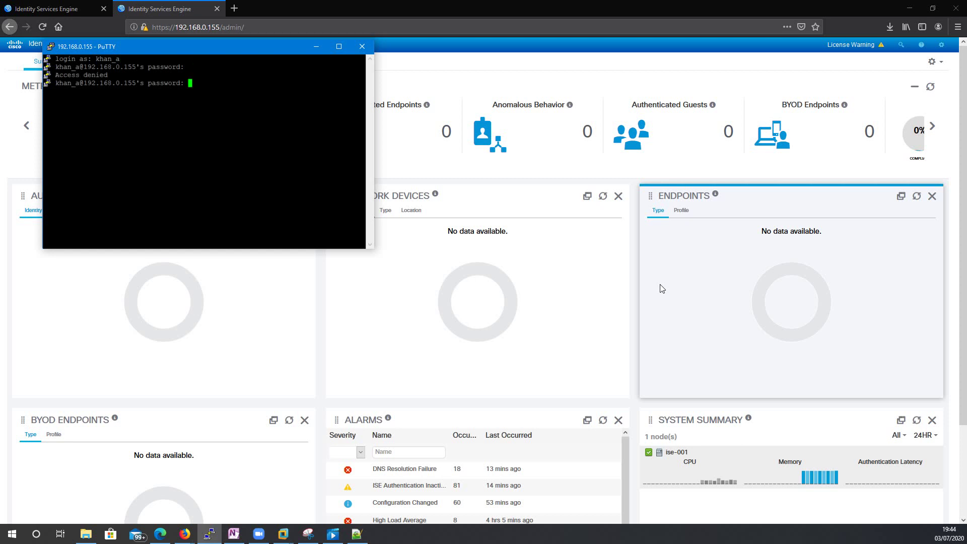
pyautogui.moveTo(179, 54); pyautogui.dragTo(377, 133)
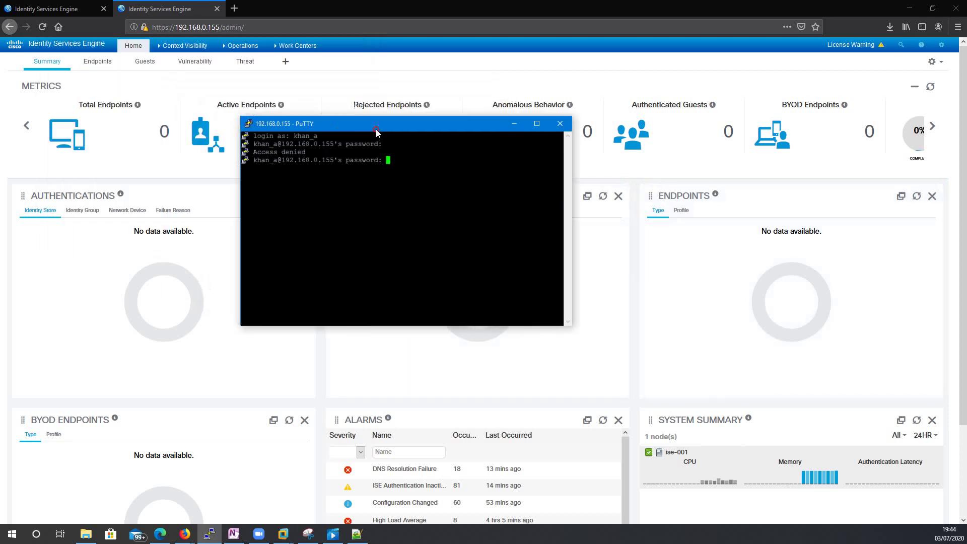